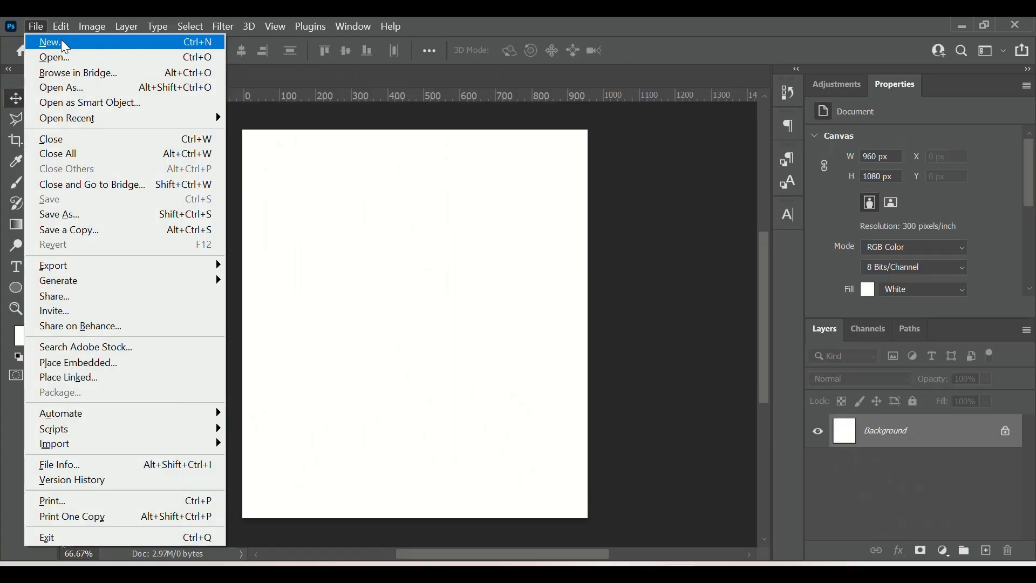
Step: Create a new 960 × 1080 px document at 300 pixels/inch with a white background
{"action": "left_click", "coordinate": [65, 43]}
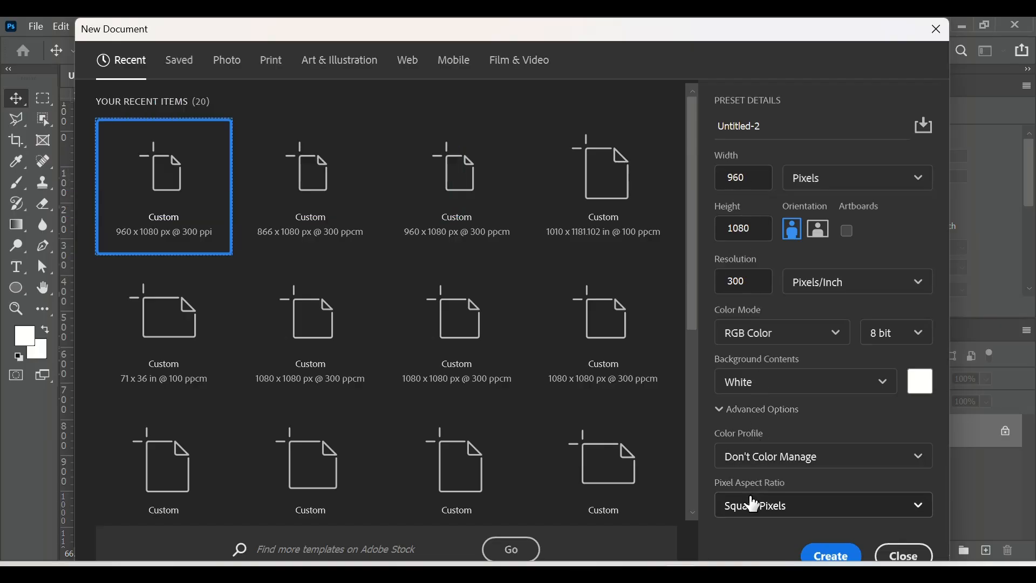
{"action": "left_click", "coordinate": [830, 554]}
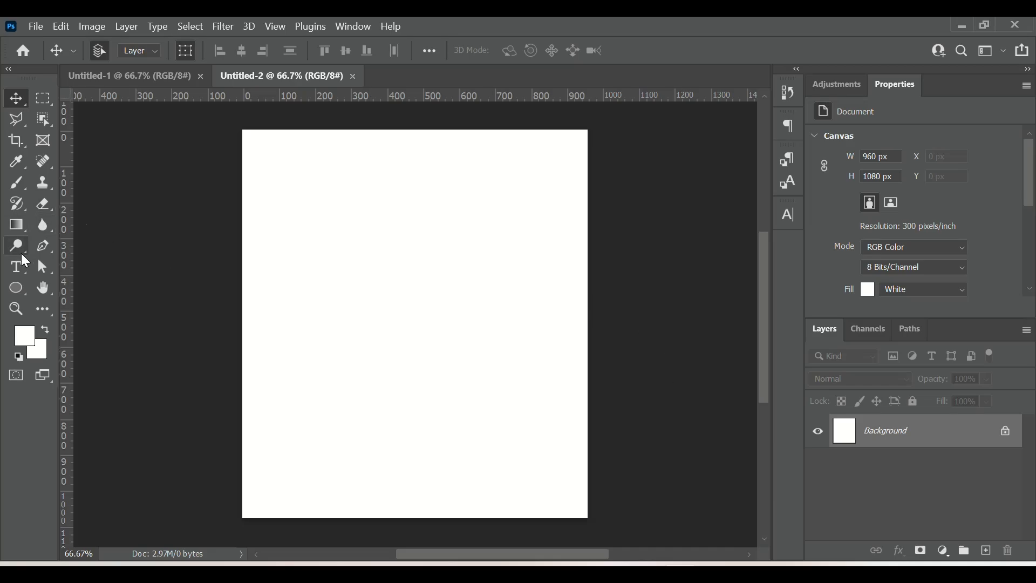
Step: Add a text layer near the top of the canvas reading NATURE with the Horizontal Type Tool
{"action": "left_click", "coordinate": [25, 273]}
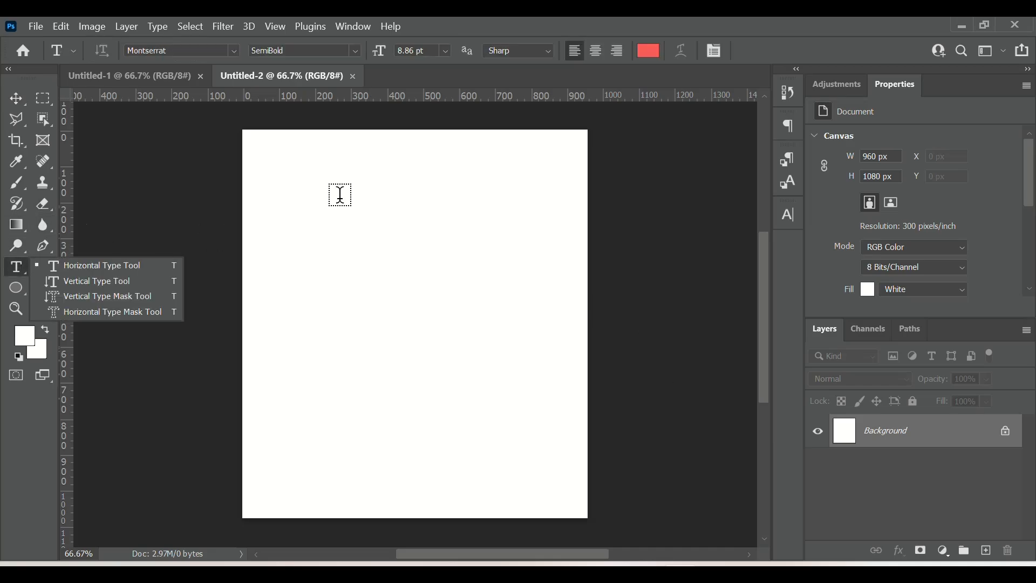
{"action": "left_click", "coordinate": [319, 193]}
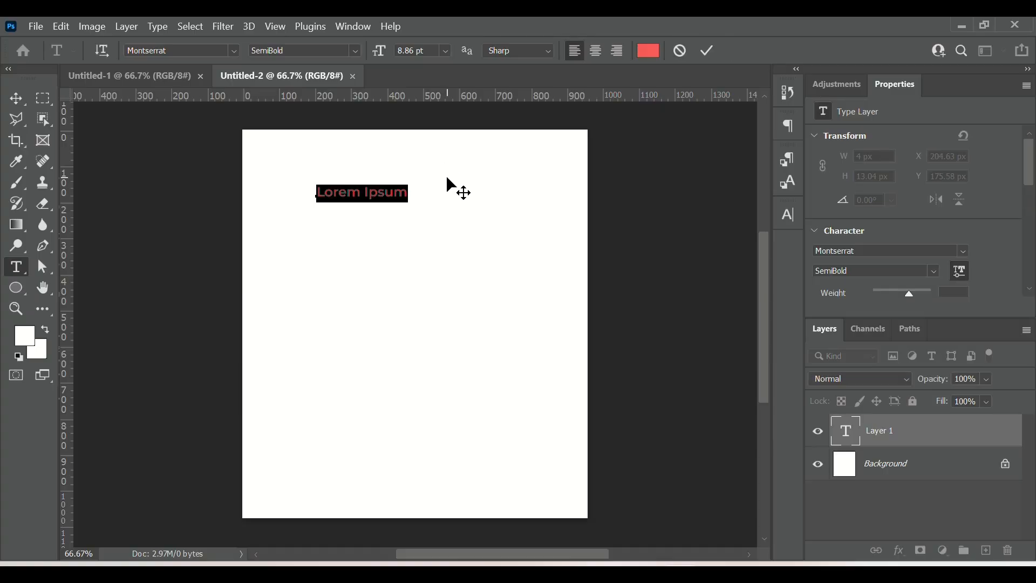
{"action": "type", "text": "natu"}
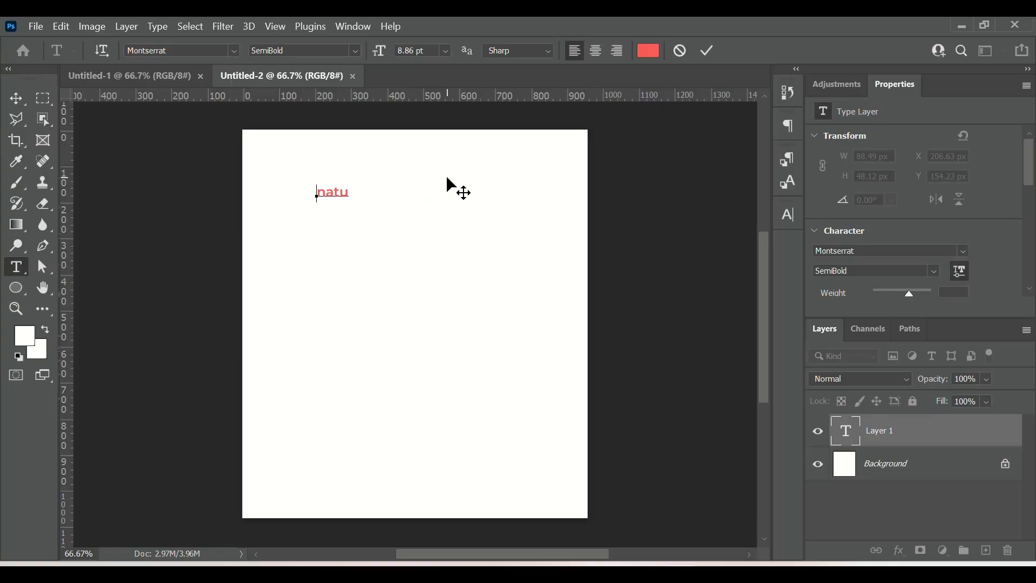
{"action": "key", "text": "BackSpace"}
{"action": "key", "text": "BackSpace"}
{"action": "key", "text": "BackSpace"}
{"action": "key", "text": "BackSpace"}
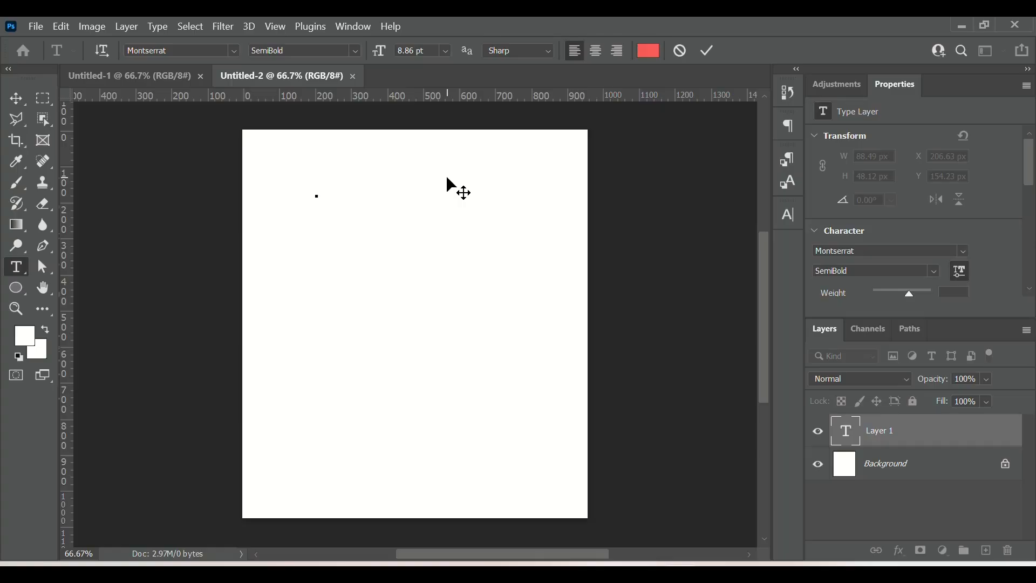
{"action": "type", "text": "n"}
{"action": "key", "text": "BackSpace"}
{"action": "type", "text": "NATURE"}
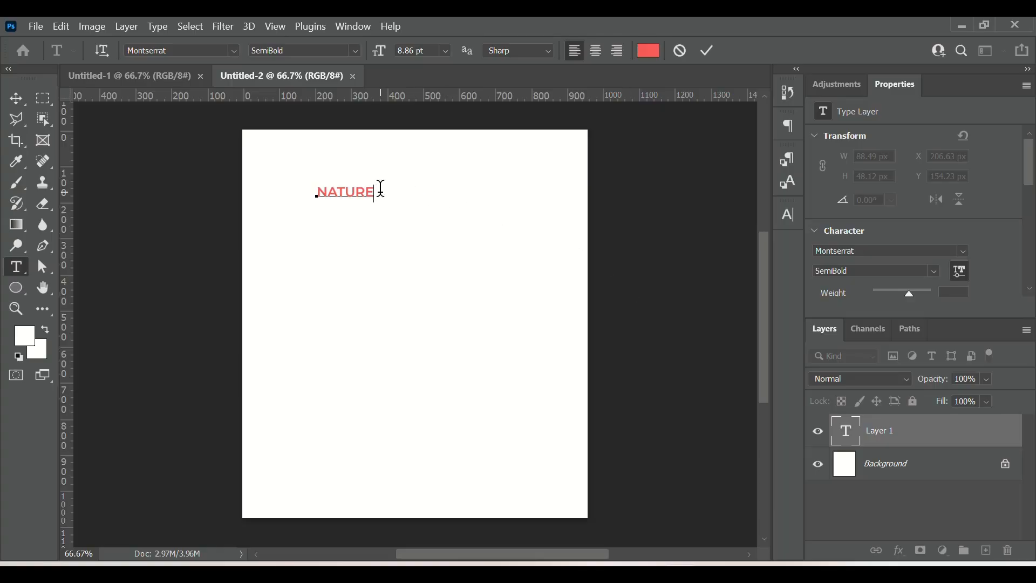
Step: Select the NATURE text and increase its font size to 27 pt
{"action": "left_click_drag", "start_coordinate": [379, 189], "coordinate": [308, 190]}
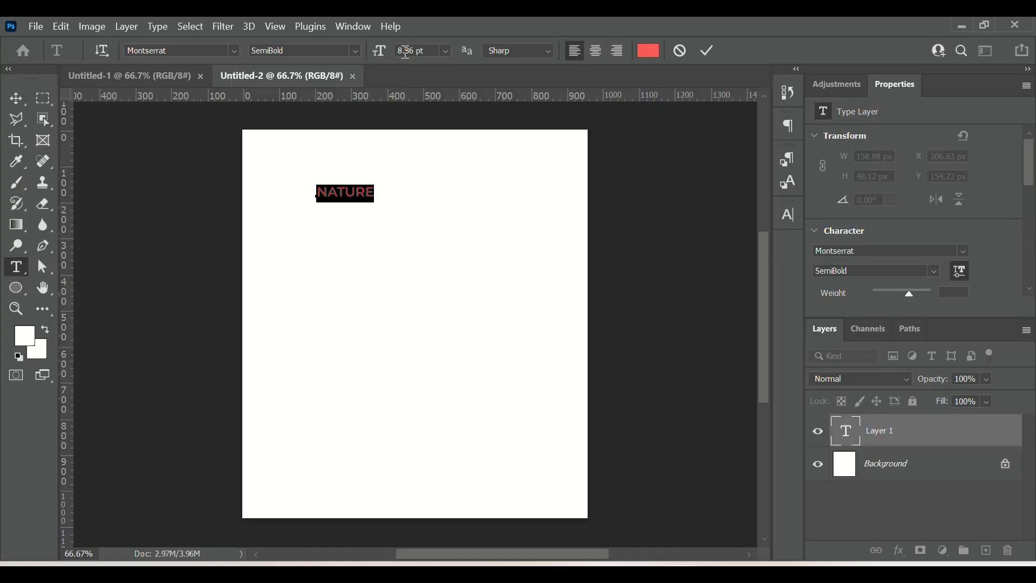
{"action": "key", "text": "Up"}
{"action": "key", "text": "Up"}
{"action": "key", "text": "Up"}
{"action": "key", "text": "Up"}
{"action": "key", "text": "Up"}
{"action": "key", "text": "Up"}
{"action": "key", "text": "Up"}
{"action": "key", "text": "Up"}
{"action": "key", "text": "Up"}
{"action": "key", "text": "Up"}
{"action": "key", "text": "Up"}
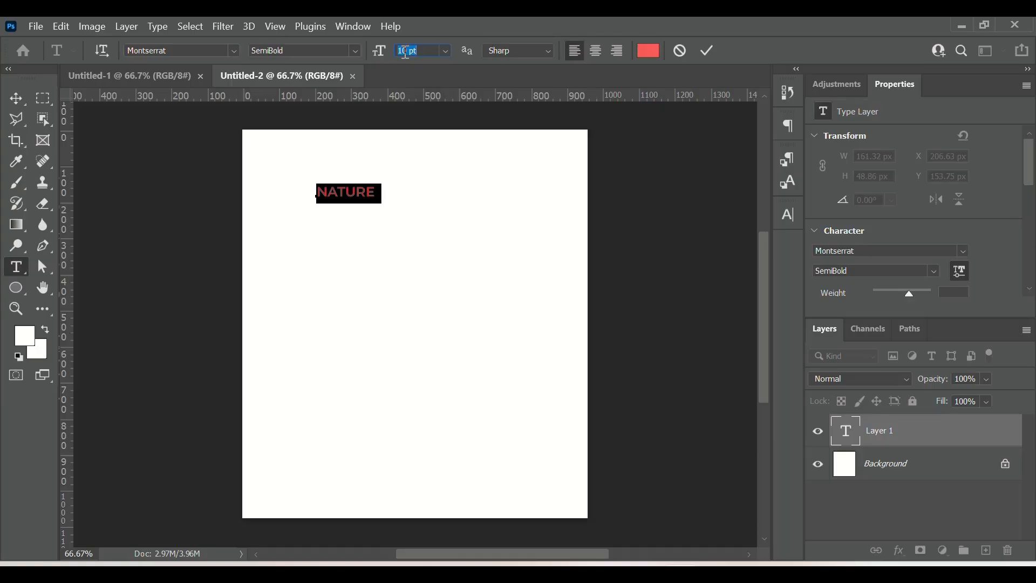
{"action": "key", "text": "Up"}
{"action": "key", "text": "Up"}
{"action": "key", "text": "Up"}
{"action": "key", "text": "Up"}
{"action": "key", "text": "Up"}
{"action": "key", "text": "Up"}
{"action": "key", "text": "Up"}
{"action": "key", "text": "Up"}
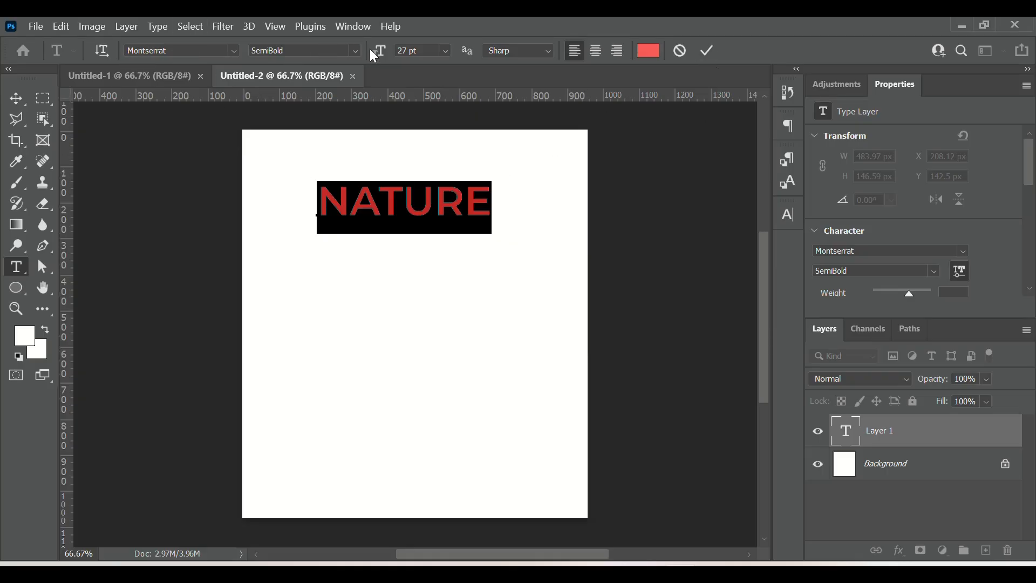
Step: Change the font style of the text to Montserrat Black and commit the text
{"action": "left_click", "coordinate": [354, 54]}
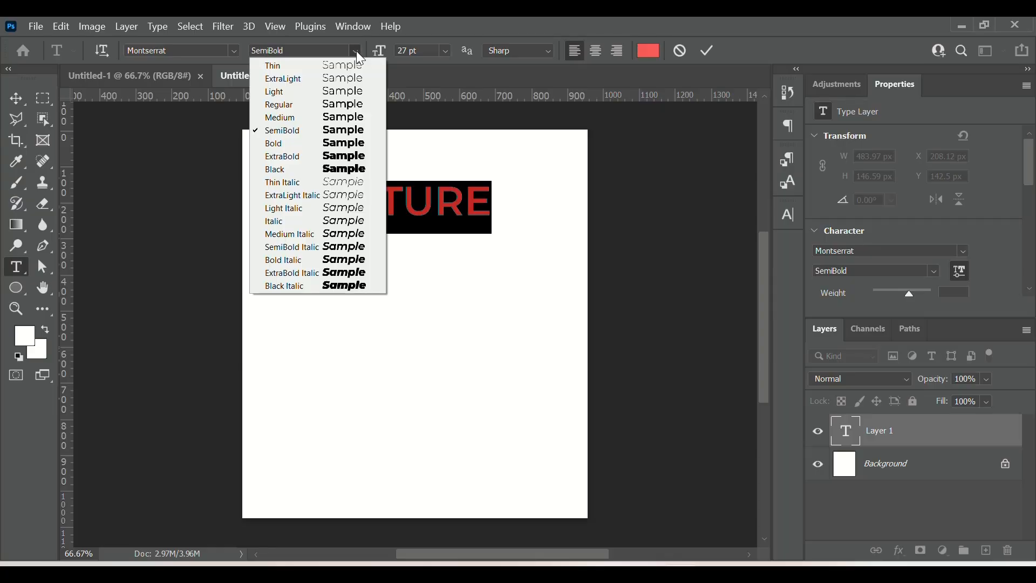
{"action": "left_click", "coordinate": [314, 168]}
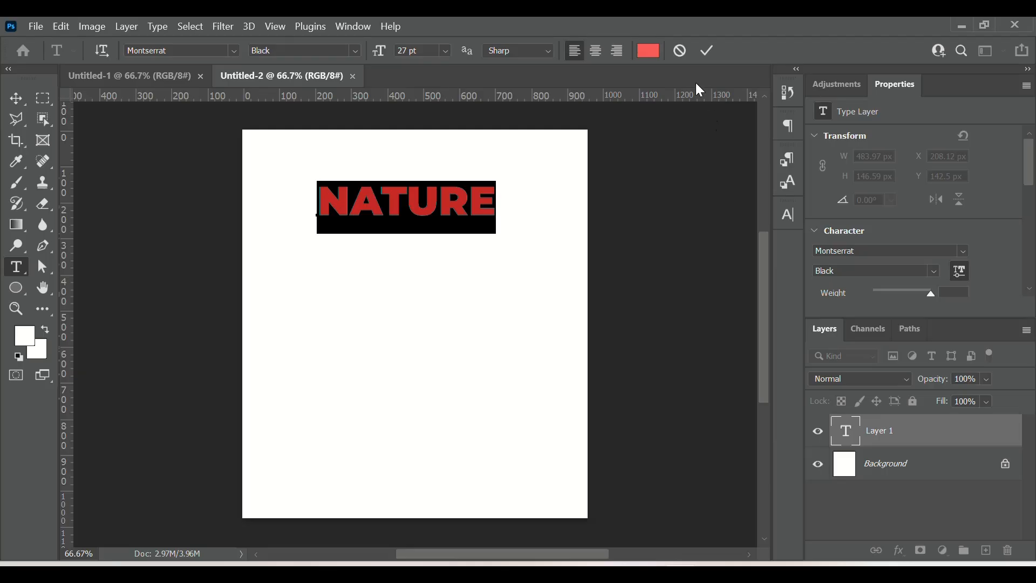
{"action": "left_click", "coordinate": [707, 52]}
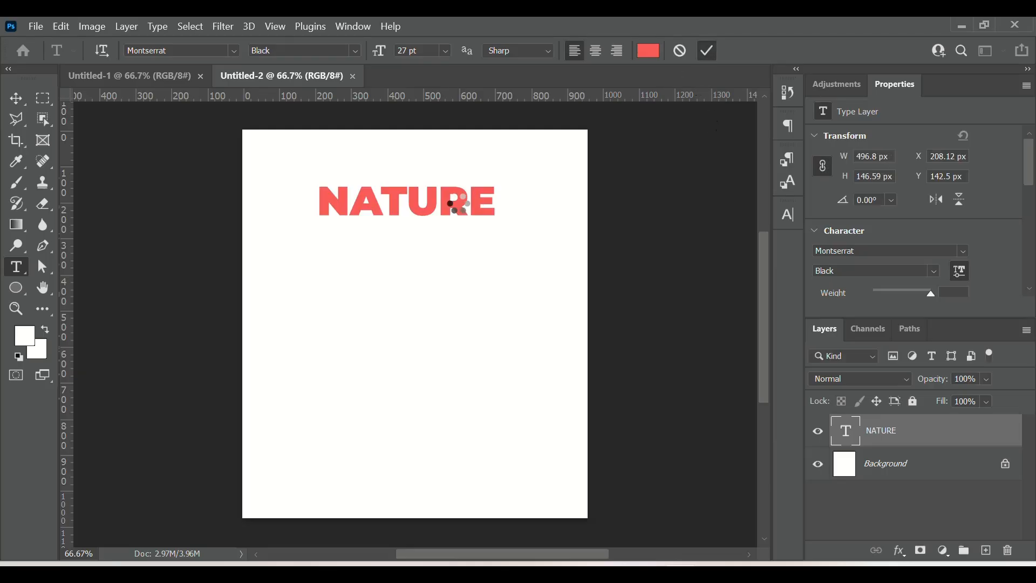
Step: Select all the NATURE text and set its colour to black, 000000
{"action": "left_click", "coordinate": [458, 206]}
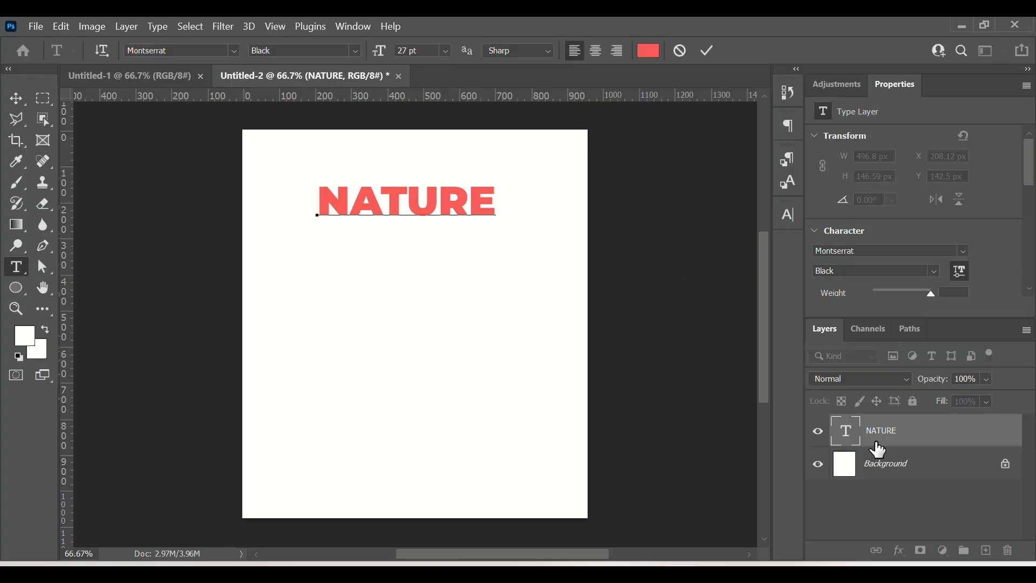
{"action": "double_click", "coordinate": [842, 434]}
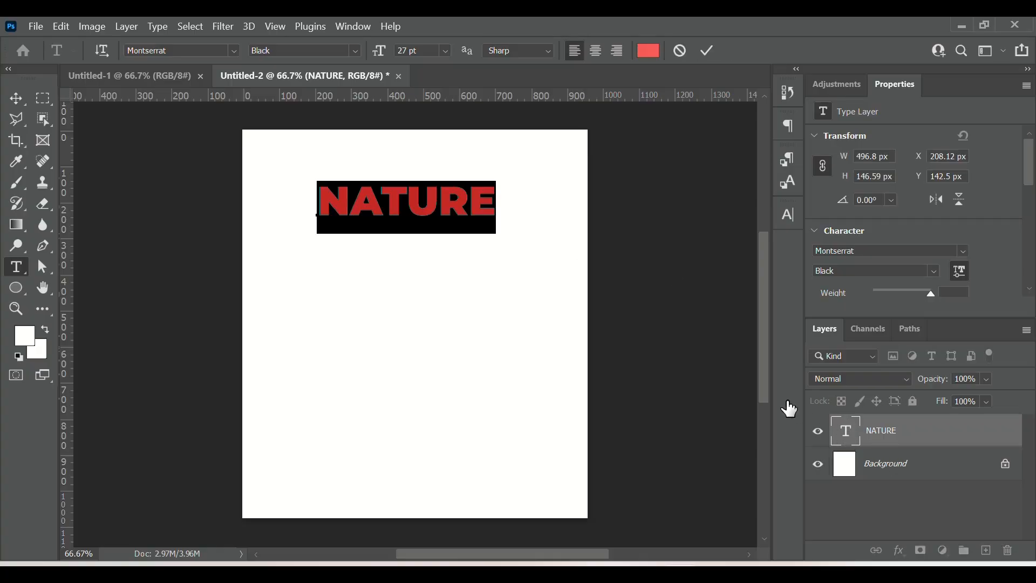
{"action": "left_click", "coordinate": [648, 52]}
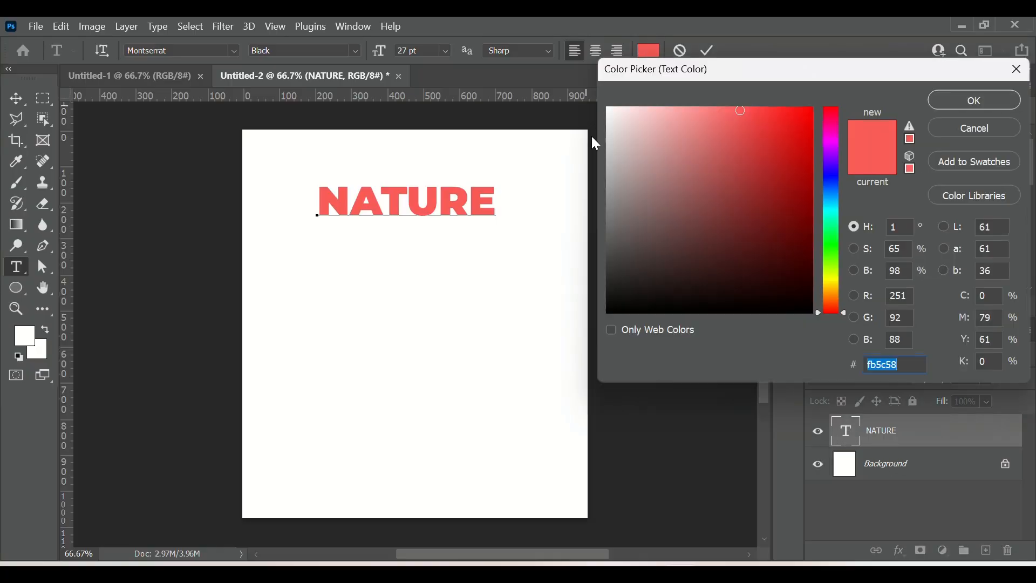
{"action": "left_click_drag", "start_coordinate": [671, 190], "coordinate": [615, 343]}
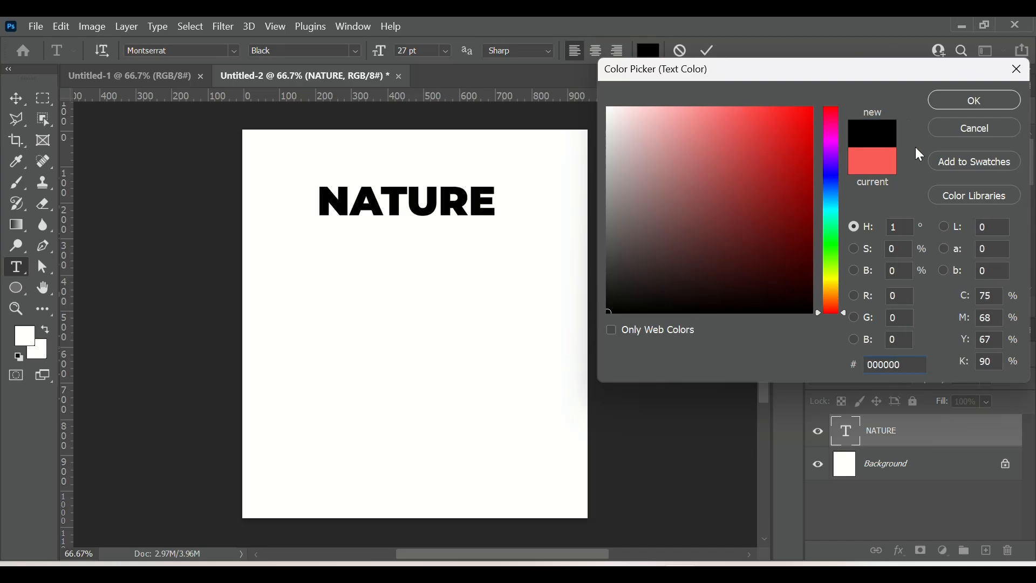
{"action": "left_click", "coordinate": [954, 100]}
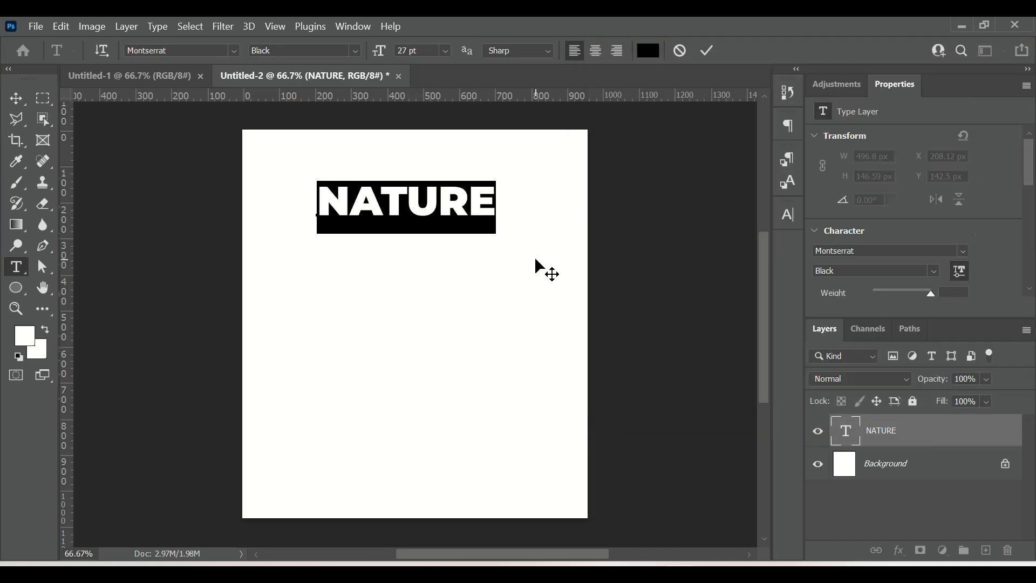
Step: Move the NATURE text slightly lower on the canvas
{"action": "left_click", "coordinate": [425, 227]}
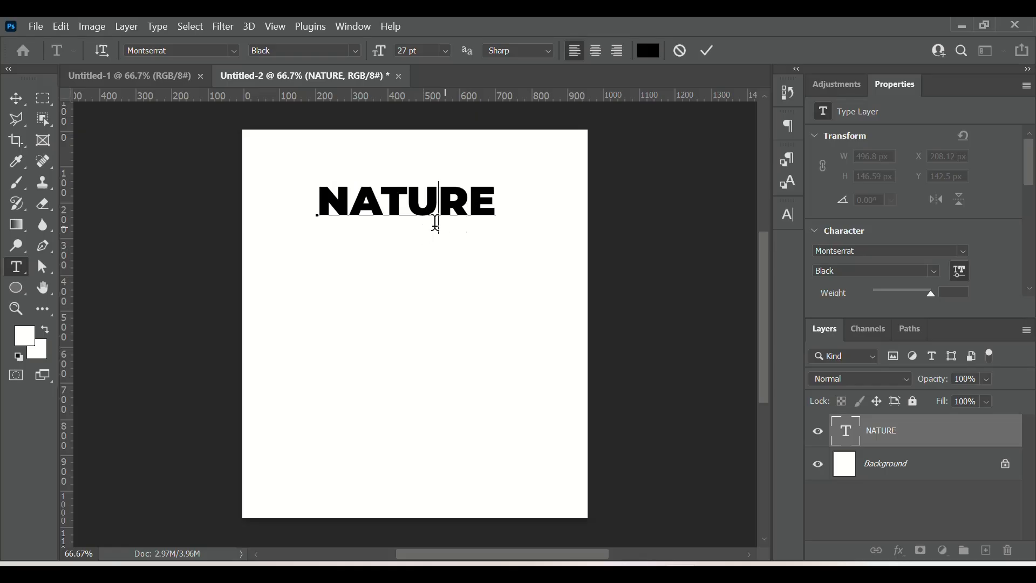
{"action": "left_click_drag", "start_coordinate": [426, 265], "coordinate": [430, 288]}
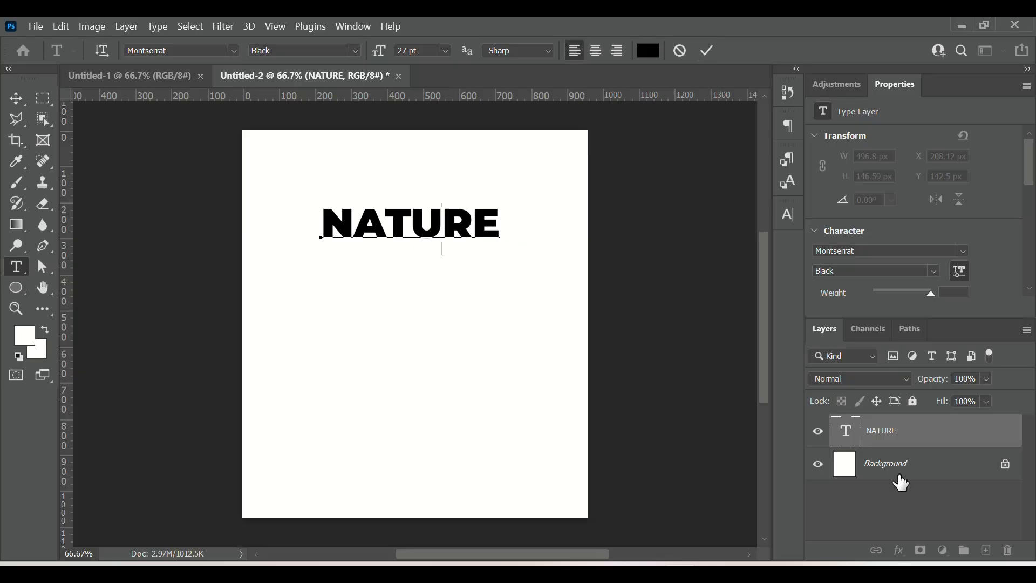
Step: Select the NATURE text, open the Character panel, set tracking to 80, and commit the edit
{"action": "left_click", "coordinate": [848, 430]}
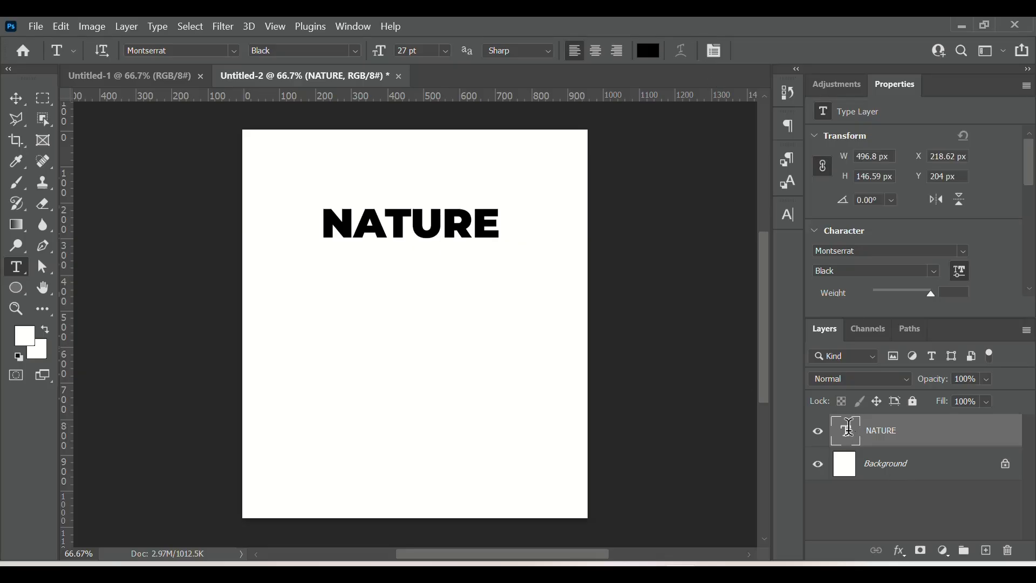
{"action": "double_click", "coordinate": [849, 427]}
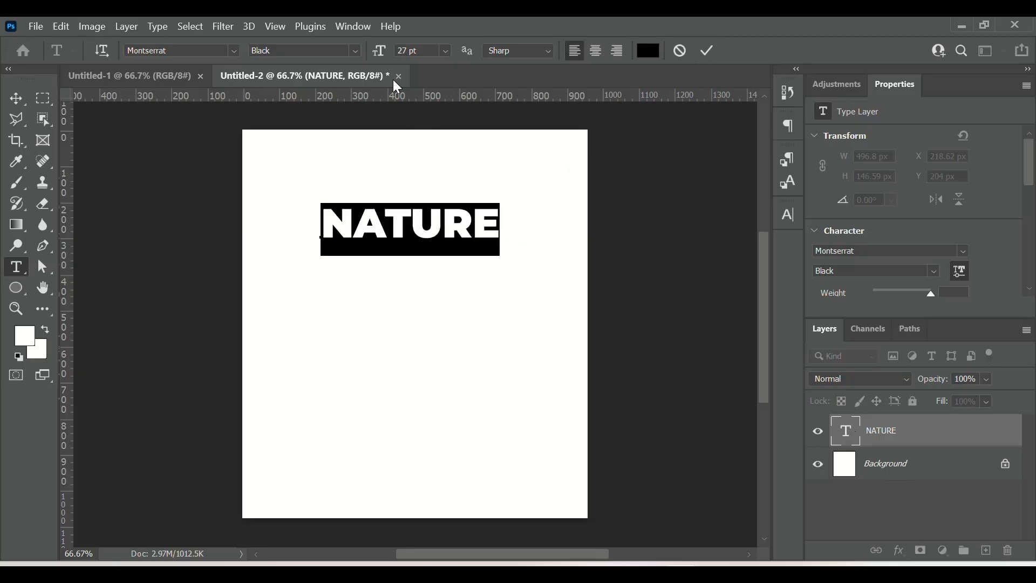
{"action": "left_click", "coordinate": [792, 215]}
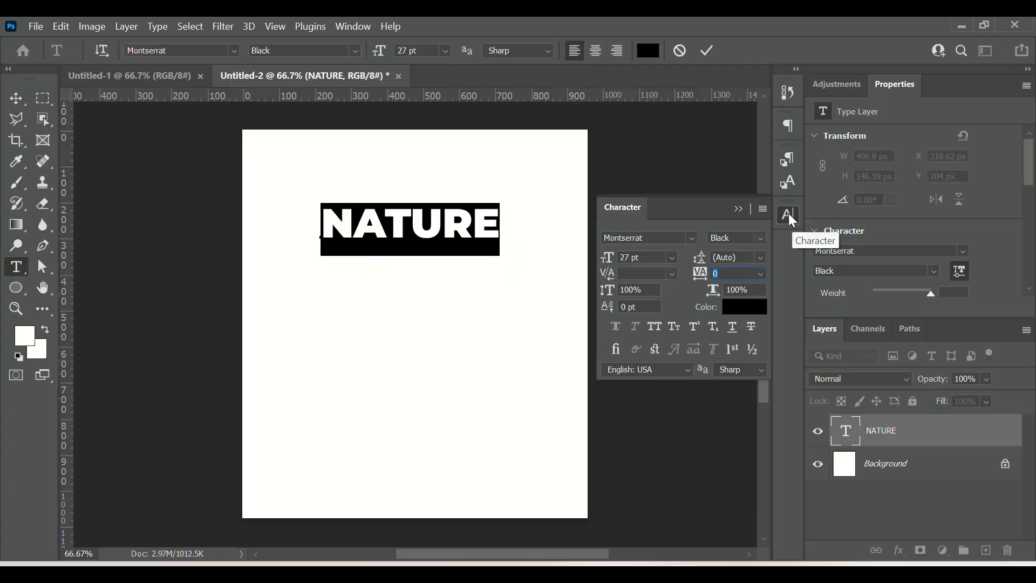
{"action": "left_click", "coordinate": [791, 214]}
{"action": "left_click", "coordinate": [365, 28]}
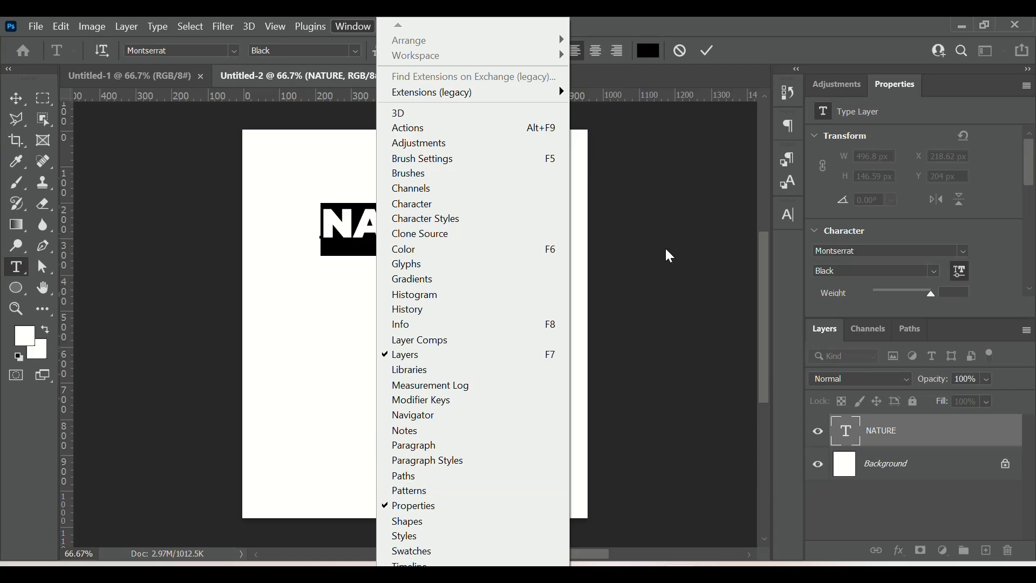
{"action": "left_click", "coordinate": [790, 214]}
{"action": "left_click", "coordinate": [790, 215]}
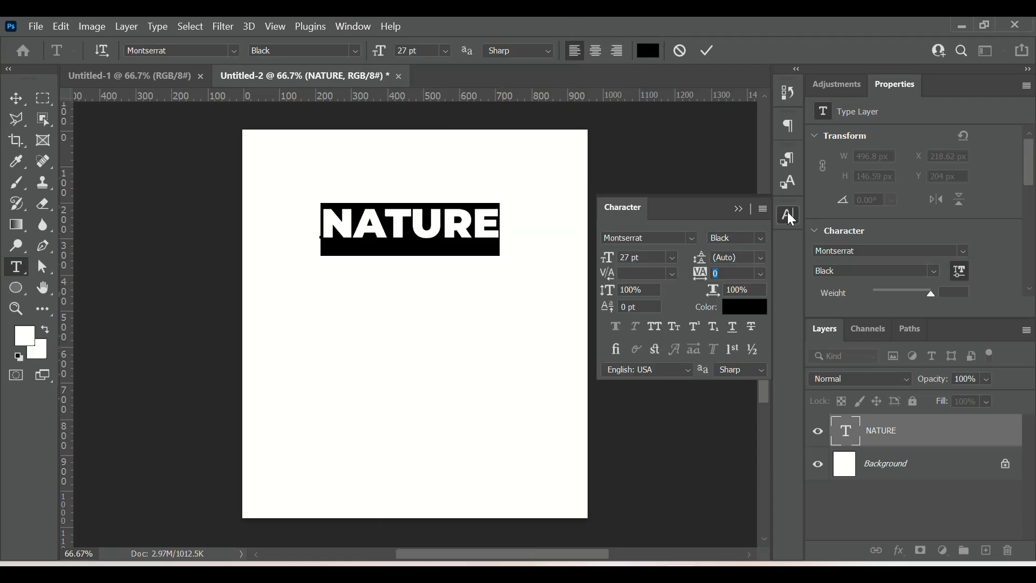
{"action": "left_click", "coordinate": [741, 274]}
{"action": "key", "text": "Up"}
{"action": "key", "text": "Up"}
{"action": "key", "text": "Up"}
{"action": "key", "text": "Up"}
{"action": "key", "text": "Up"}
{"action": "key", "text": "Up"}
{"action": "key", "text": "Up"}
{"action": "key", "text": "Up"}
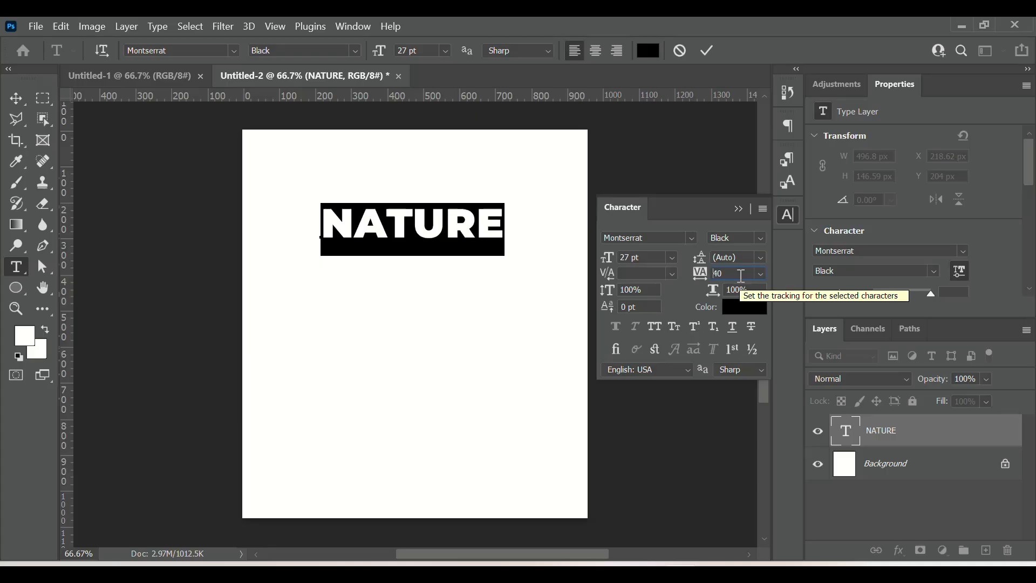
{"action": "key", "text": "Return"}
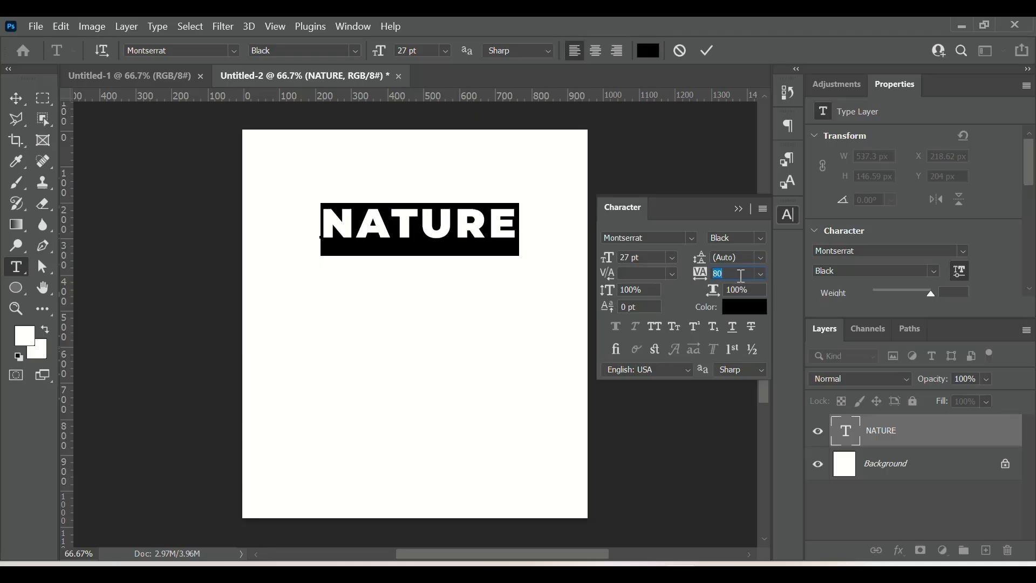
{"action": "left_click", "coordinate": [707, 48]}
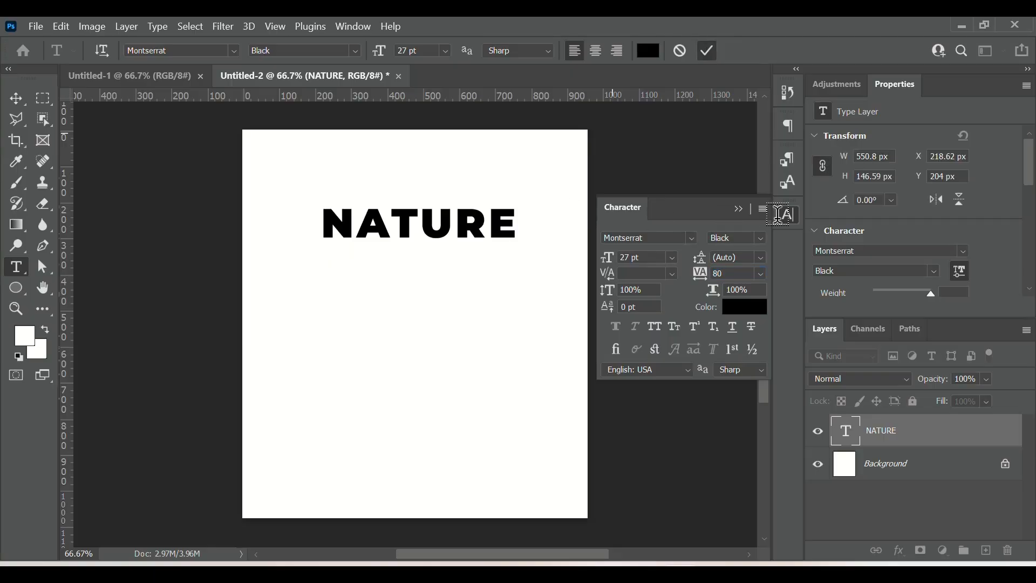
{"action": "left_click", "coordinate": [735, 210]}
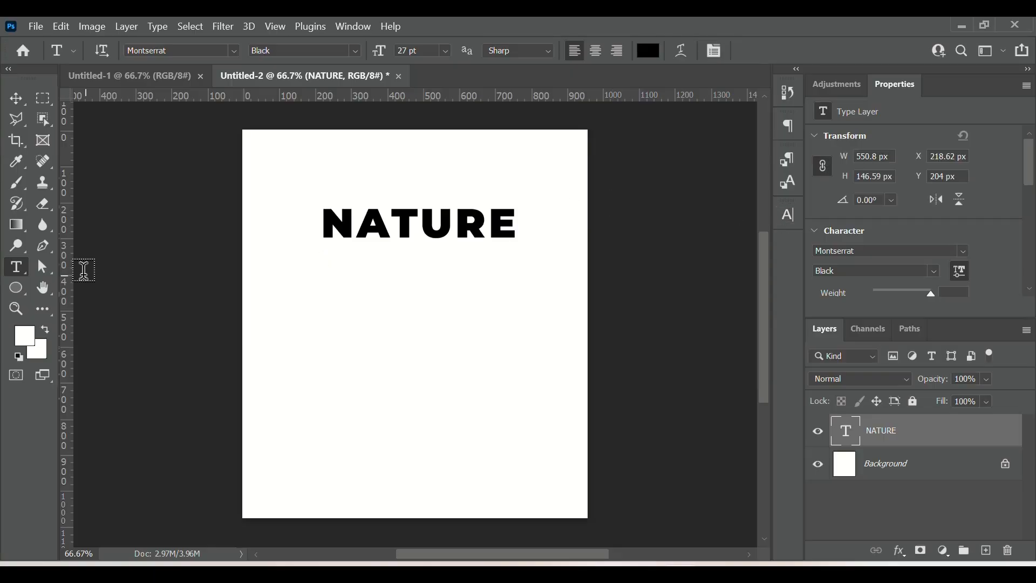
Step: Draw a tall rectangle about 88 × 523 px below the left end of the NATURE title
{"action": "left_click_drag", "start_coordinate": [20, 295], "coordinate": [76, 286]}
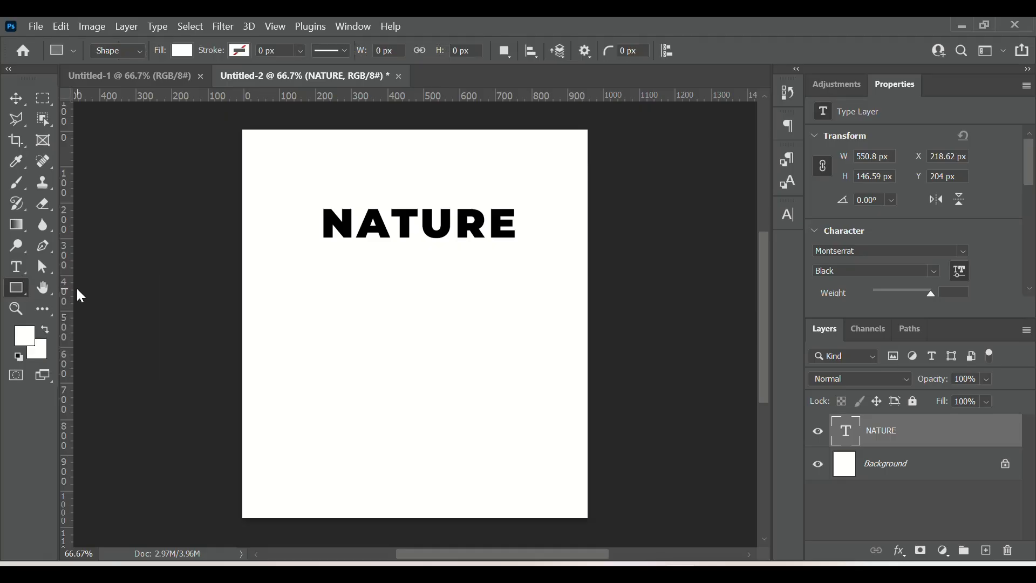
{"action": "right_click", "coordinate": [19, 296]}
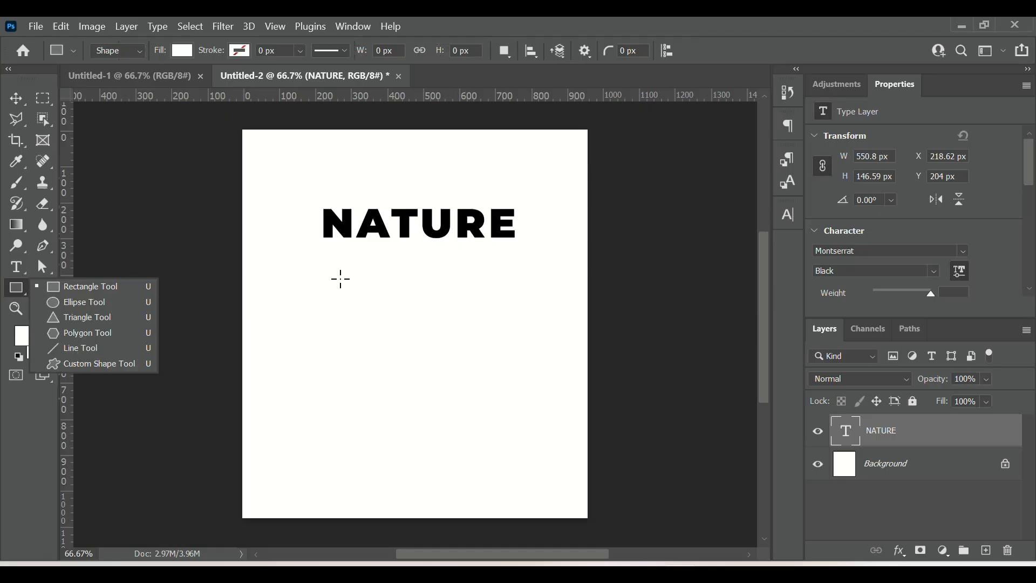
{"action": "left_click", "coordinate": [321, 245]}
{"action": "left_click_drag", "start_coordinate": [320, 245], "coordinate": [352, 433]}
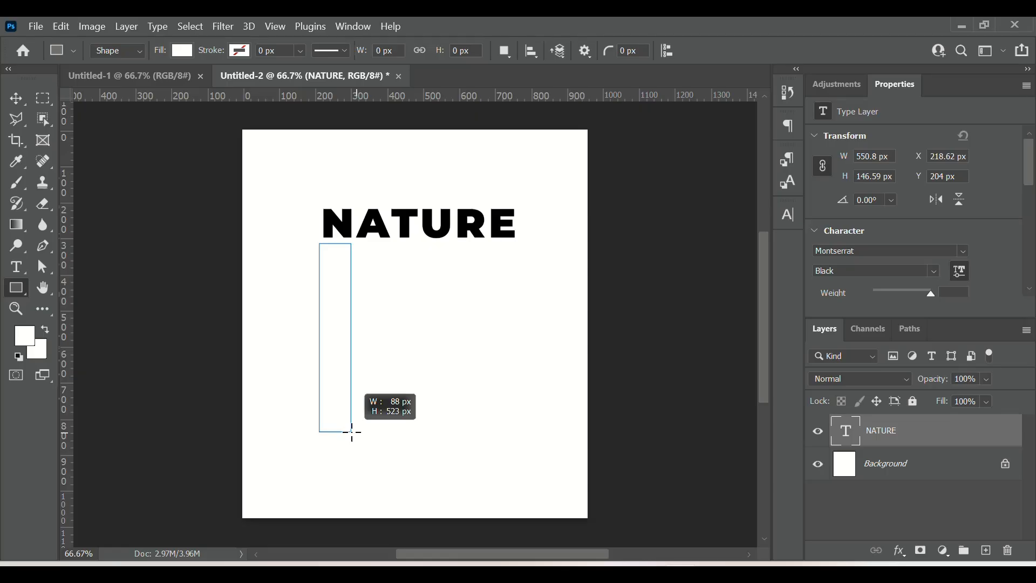
{"action": "left_click_drag", "start_coordinate": [352, 432], "coordinate": [352, 432]}
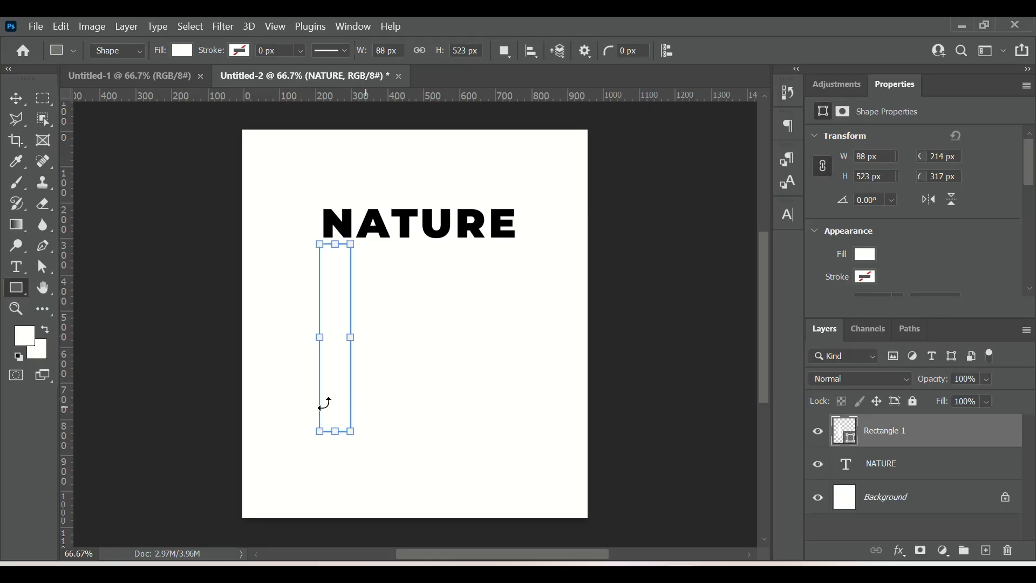
Step: Fill the tall rectangle with black sampled from the NATURE title
{"action": "double_click", "coordinate": [839, 438]}
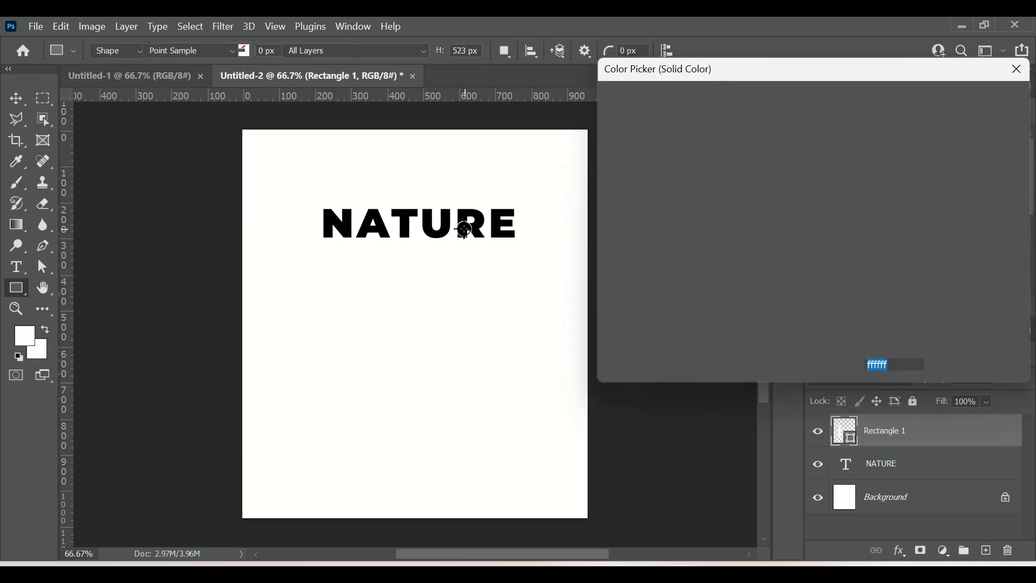
{"action": "left_click", "coordinate": [465, 230]}
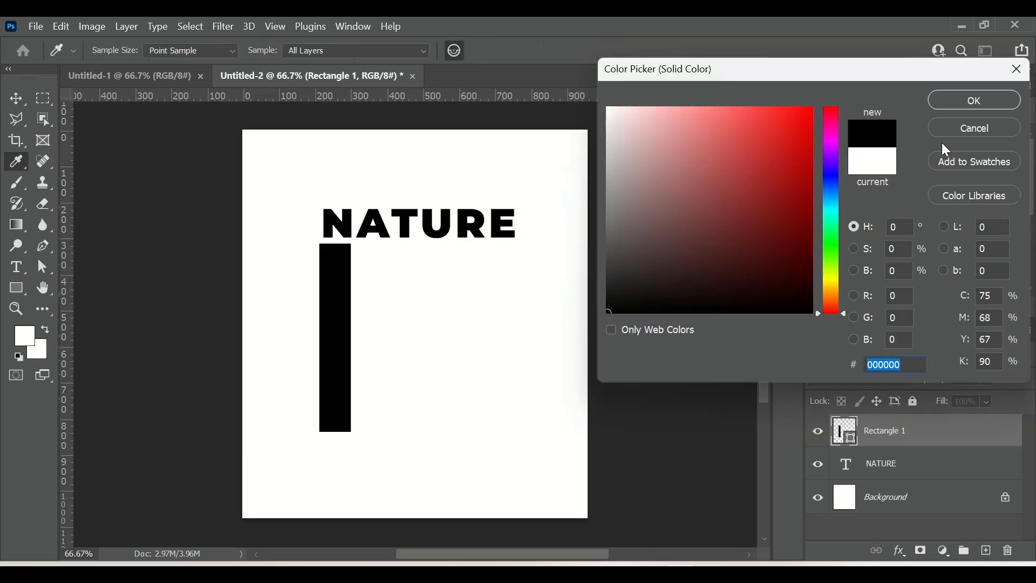
{"action": "left_click", "coordinate": [975, 102]}
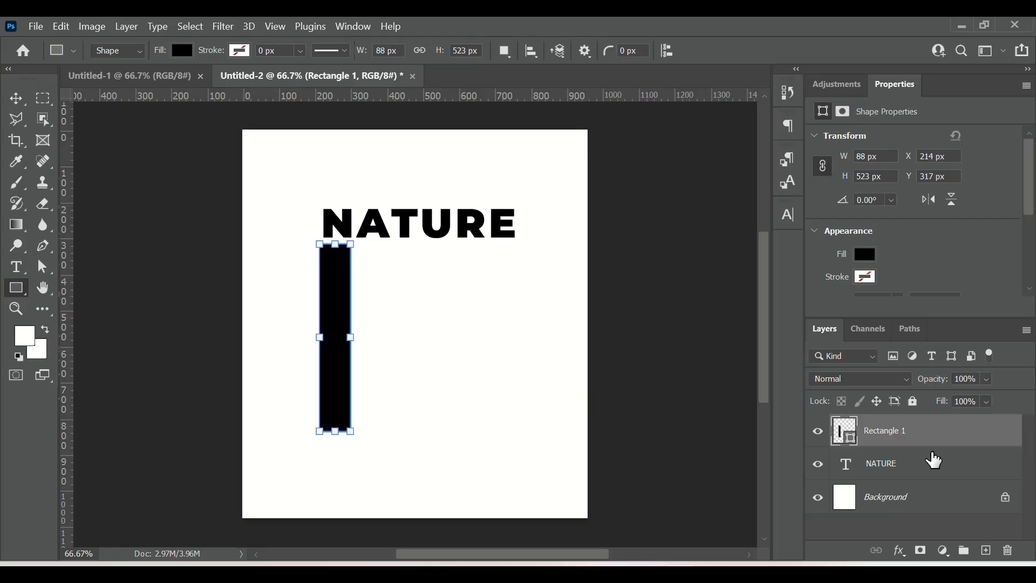
Step: Set the rectangle layer's opacity to 50%
{"action": "left_click", "coordinate": [987, 381]}
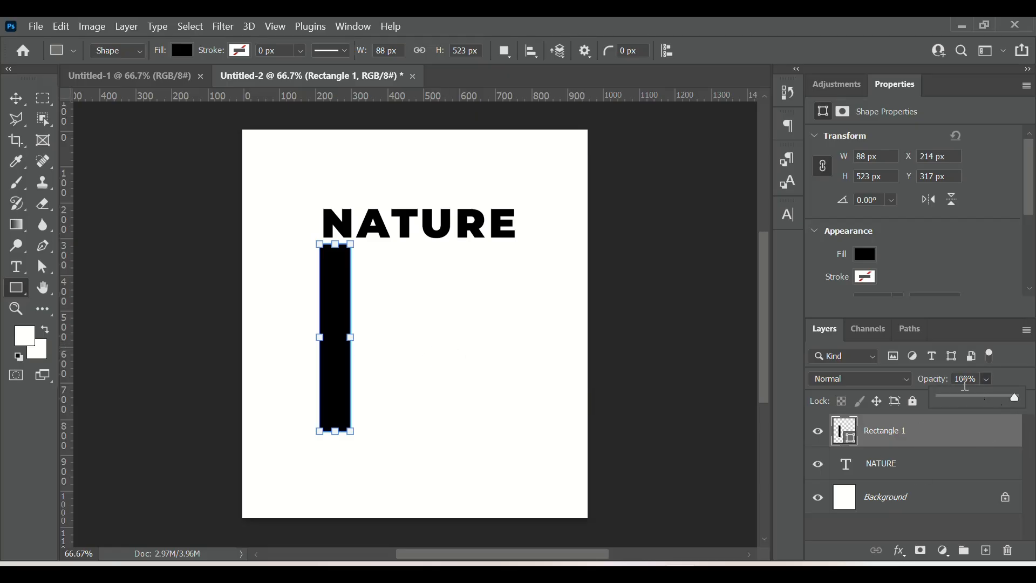
{"action": "left_click", "coordinate": [962, 379]}
{"action": "type", "text": "50"}
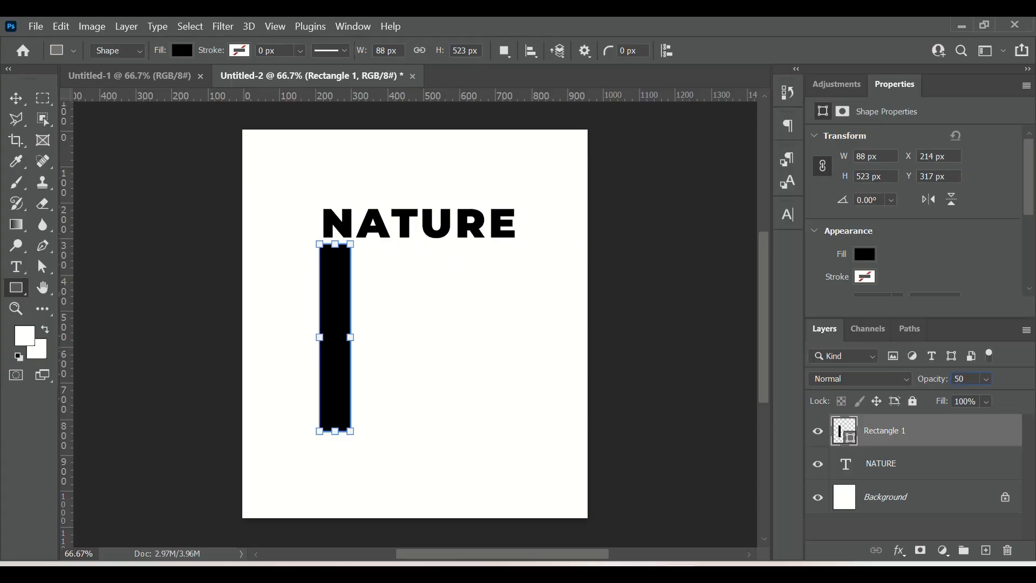
{"action": "key", "text": "Return"}
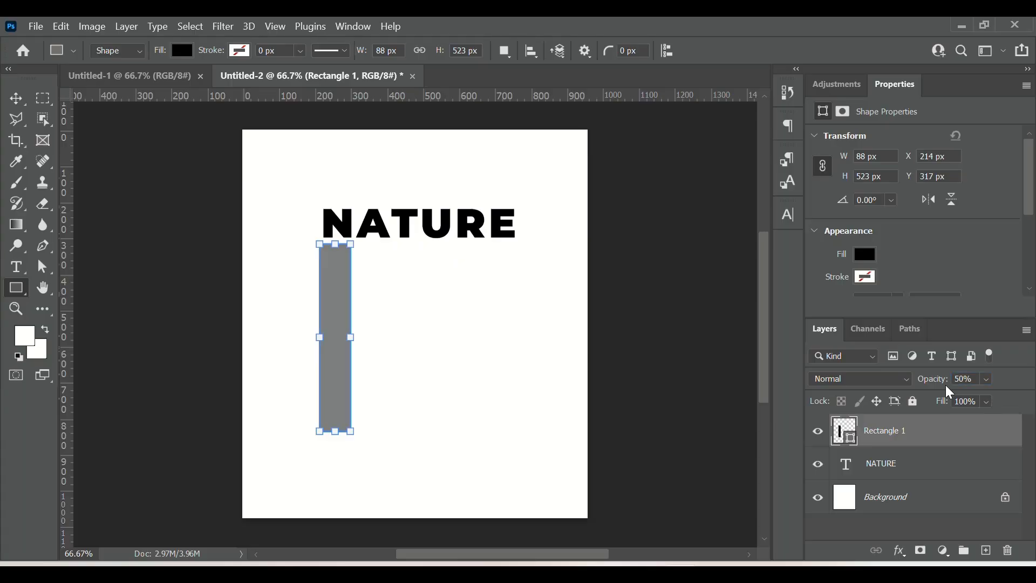
Step: Move the rectangle up so its top meets the bottom of the NATURE title
{"action": "left_click", "coordinate": [16, 99]}
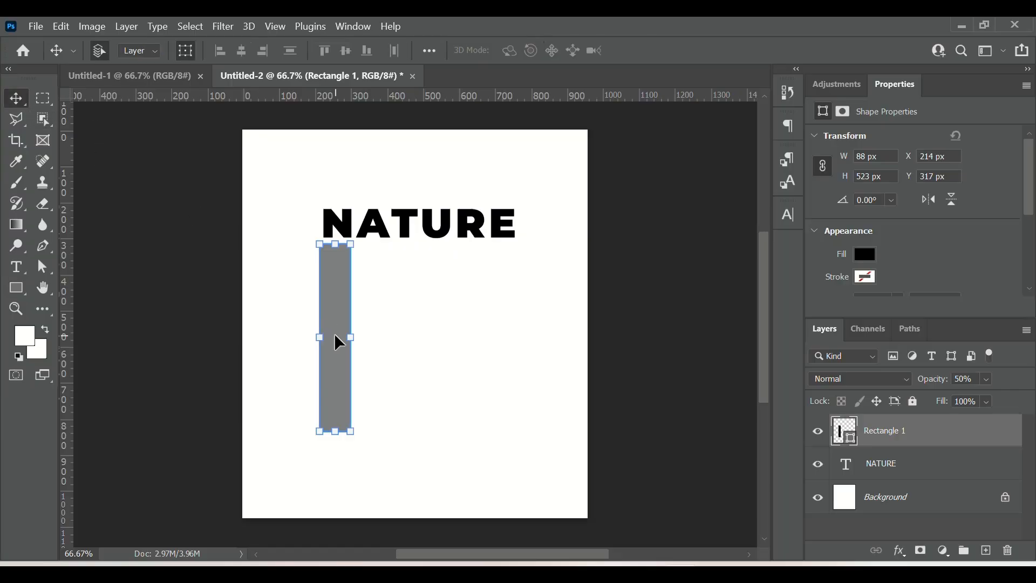
{"action": "left_click_drag", "start_coordinate": [339, 343], "coordinate": [340, 326]}
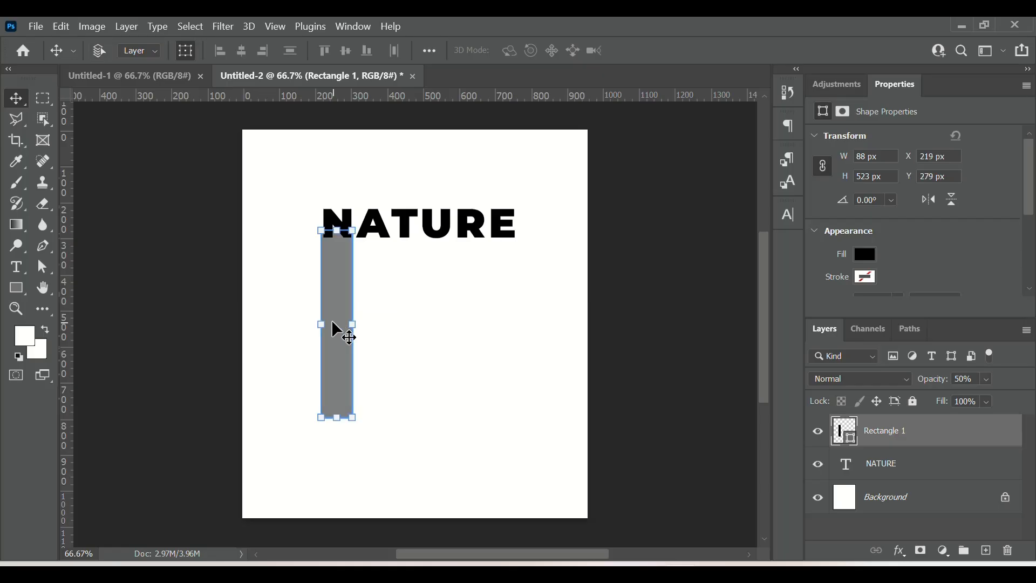
Step: Duplicate the rectangle several times and spread the copies in a row to the right beneath the title
{"action": "key", "text": "ctrl+j"}
{"action": "left_click_drag", "start_coordinate": [333, 306], "coordinate": [445, 295]}
{"action": "key", "text": "ctrl+j"}
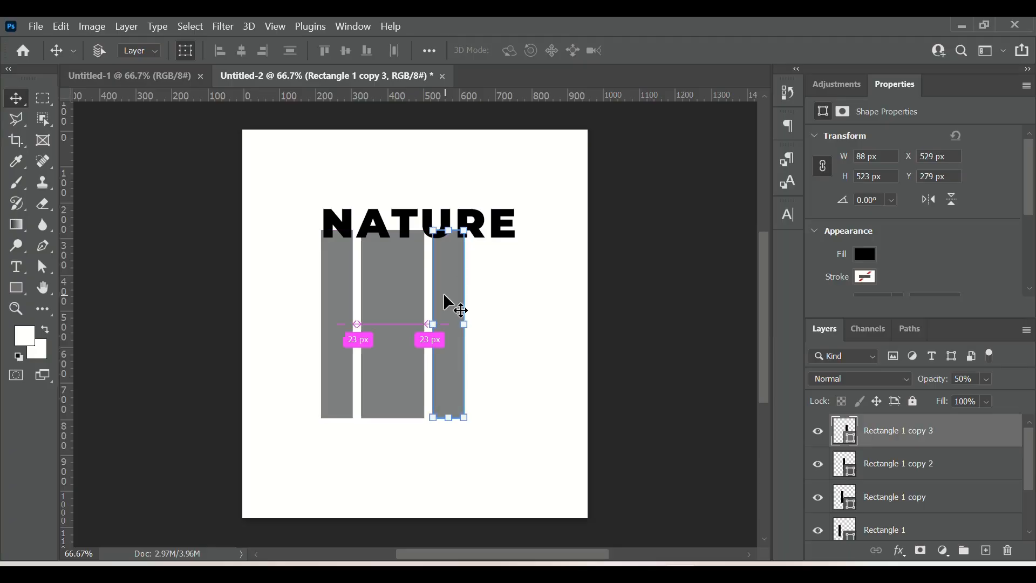
{"action": "key", "text": "ctrl+j"}
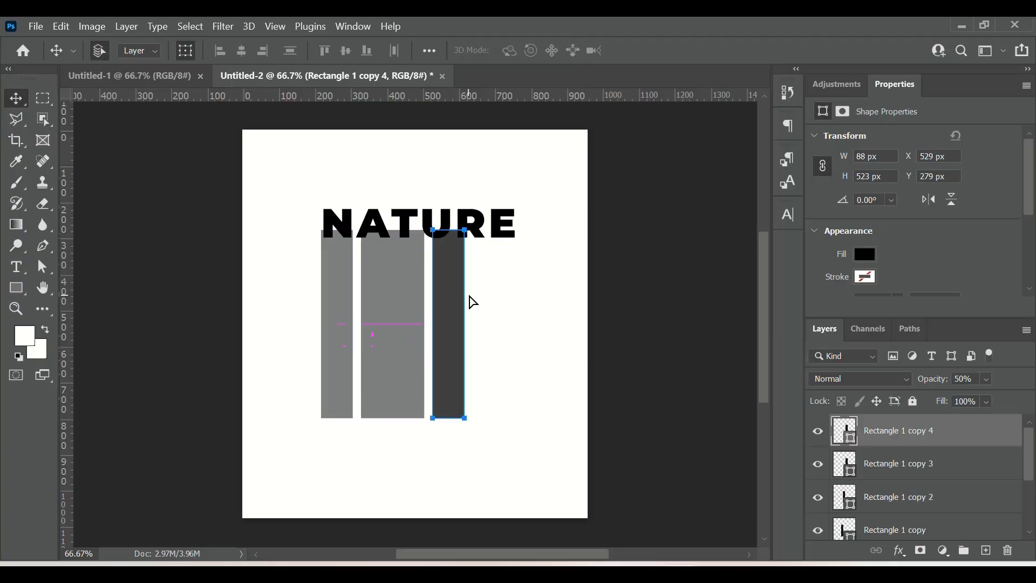
{"action": "left_click_drag", "start_coordinate": [472, 302], "coordinate": [492, 306]}
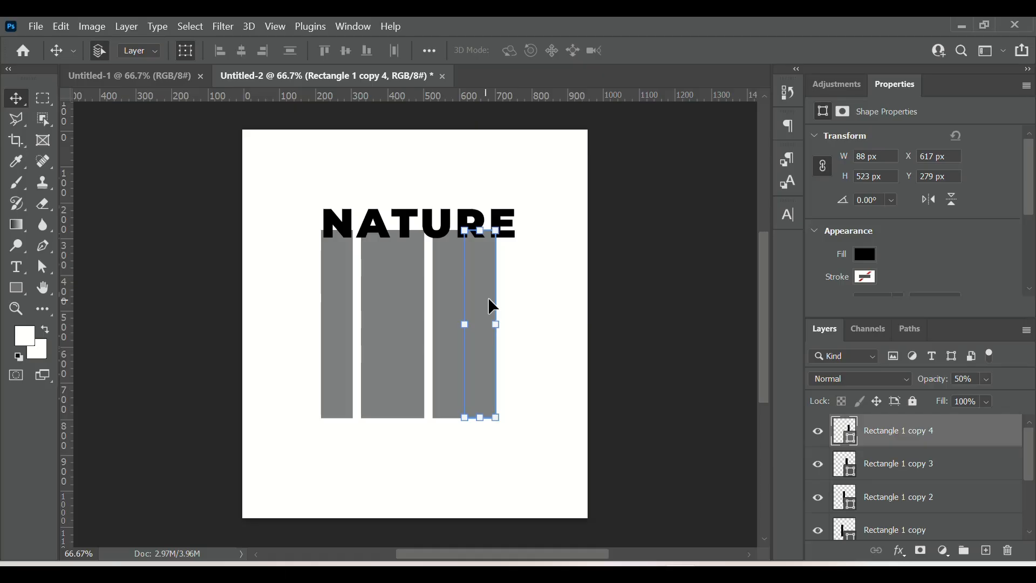
{"action": "key", "text": "ctrl+j"}
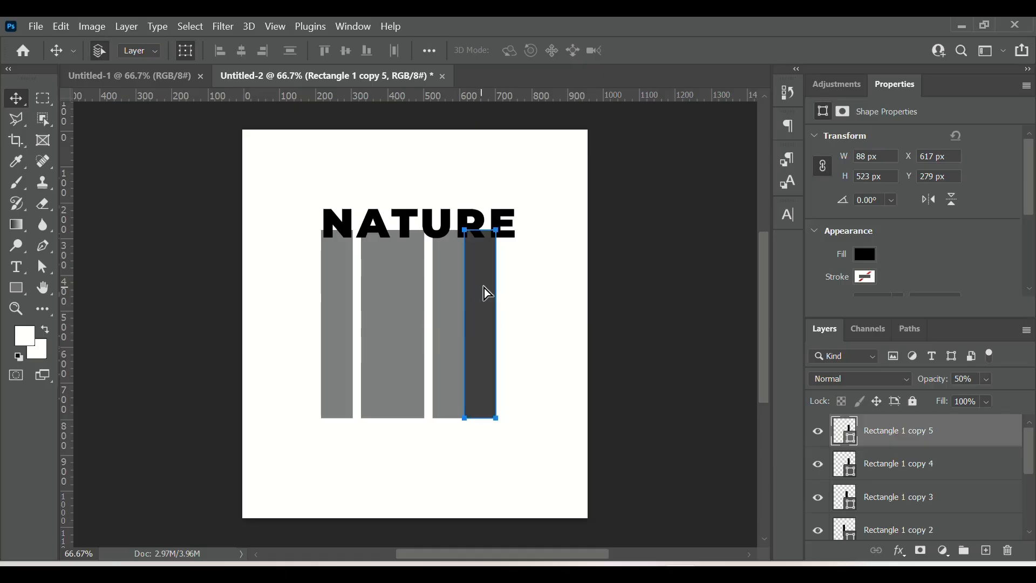
{"action": "left_click_drag", "start_coordinate": [487, 294], "coordinate": [510, 291]}
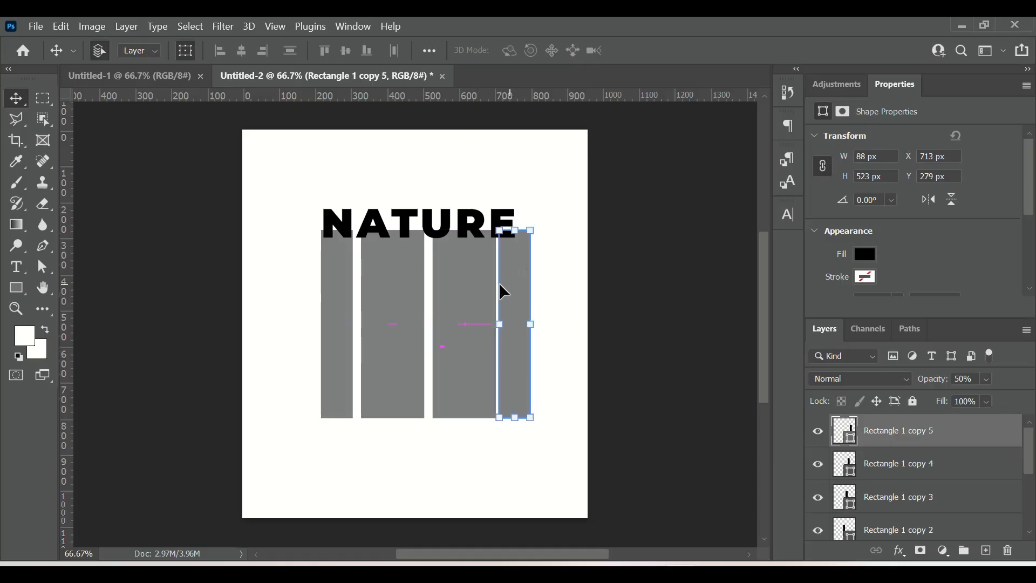
Step: Narrow the first rectangle to 79 px wide
{"action": "left_click", "coordinate": [377, 337]}
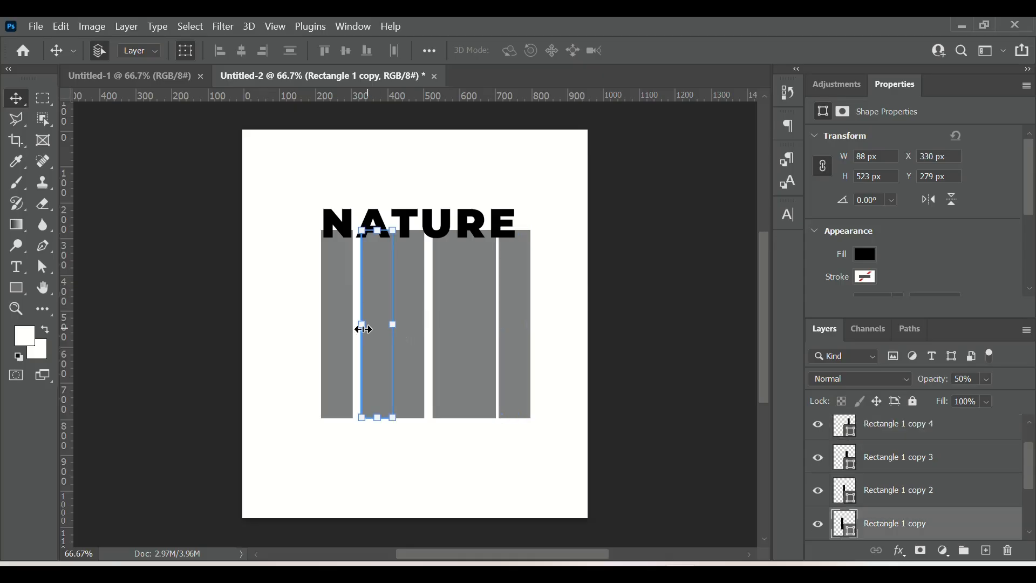
{"action": "left_click", "coordinate": [331, 345]}
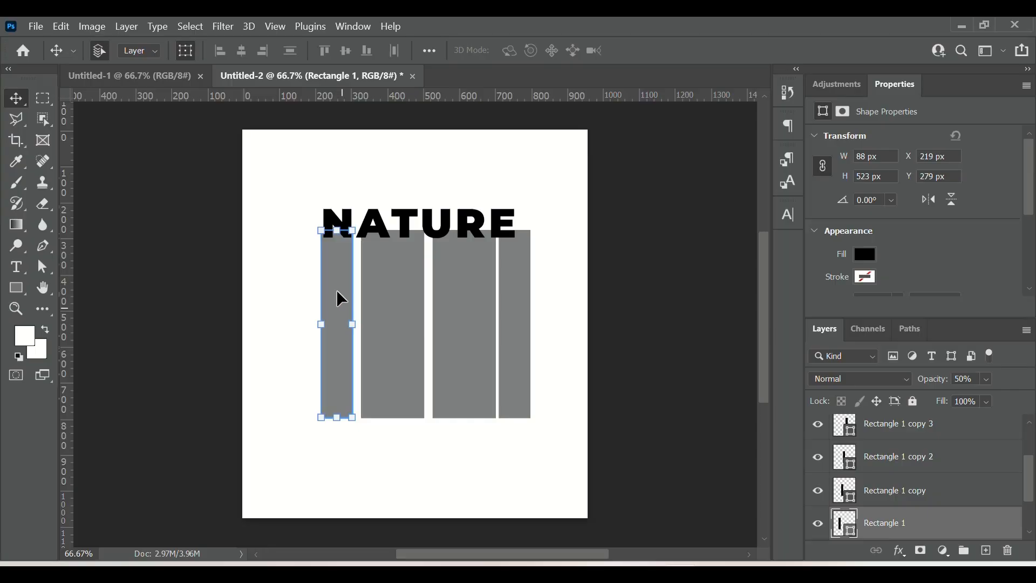
{"action": "left_click", "coordinate": [16, 288]}
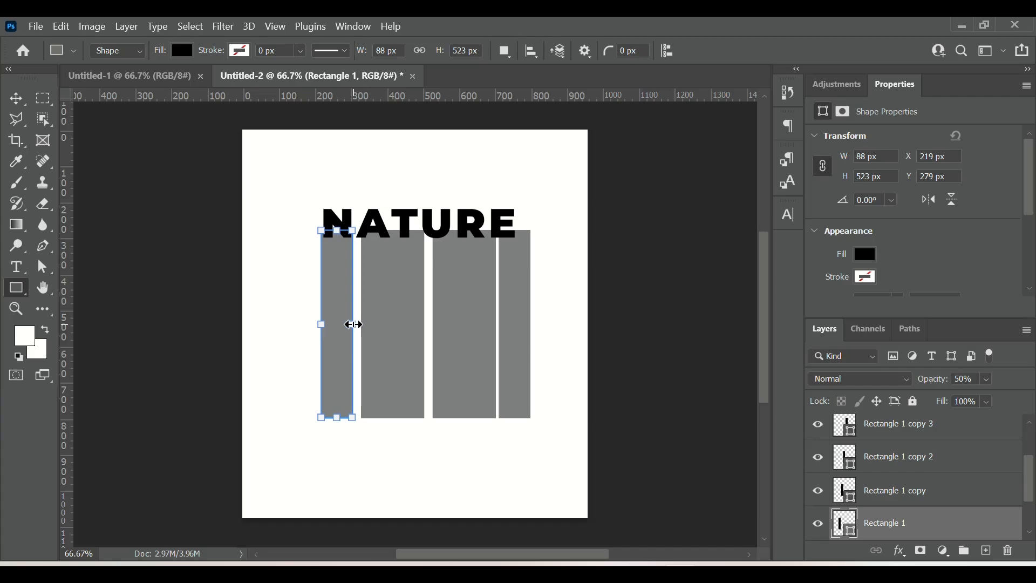
{"action": "left_click_drag", "start_coordinate": [353, 325], "coordinate": [347, 324]}
{"action": "key", "text": "ctrl+z"}
{"action": "left_click_drag", "start_coordinate": [347, 325], "coordinate": [343, 324]}
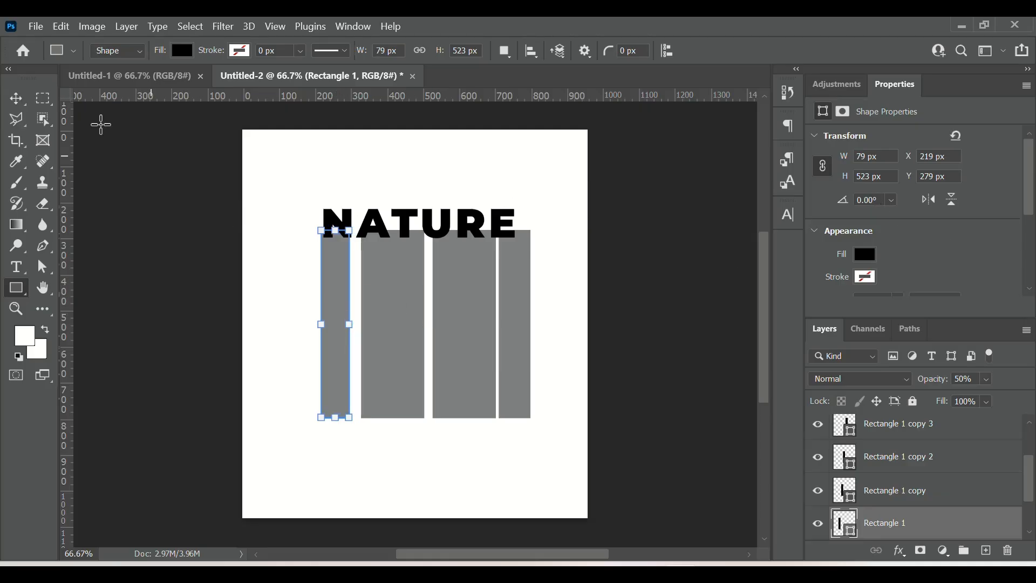
Step: Nudge the first rectangle slightly to the right
{"action": "left_click", "coordinate": [16, 98]}
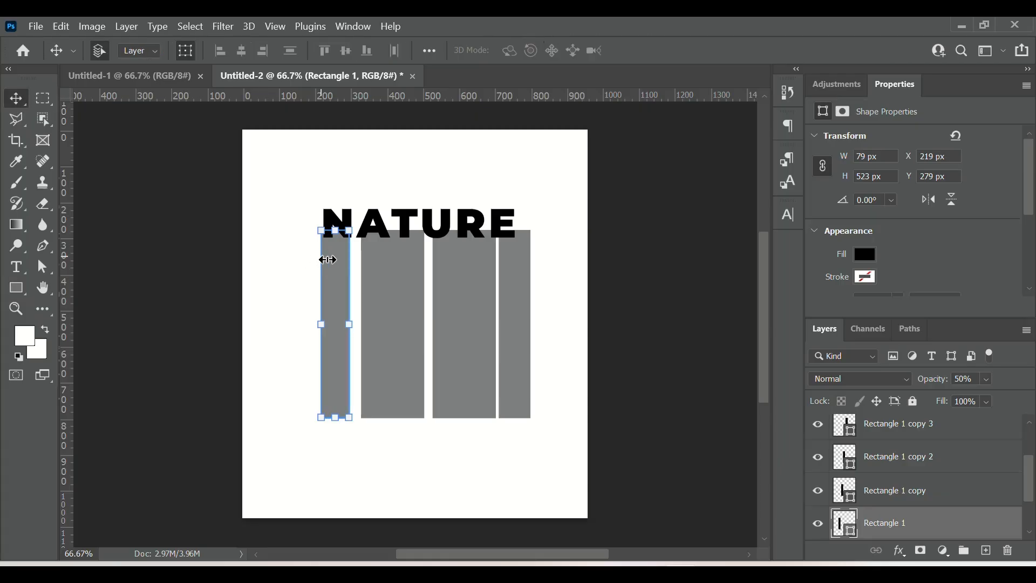
{"action": "key", "text": "Right"}
{"action": "key", "text": "Right"}
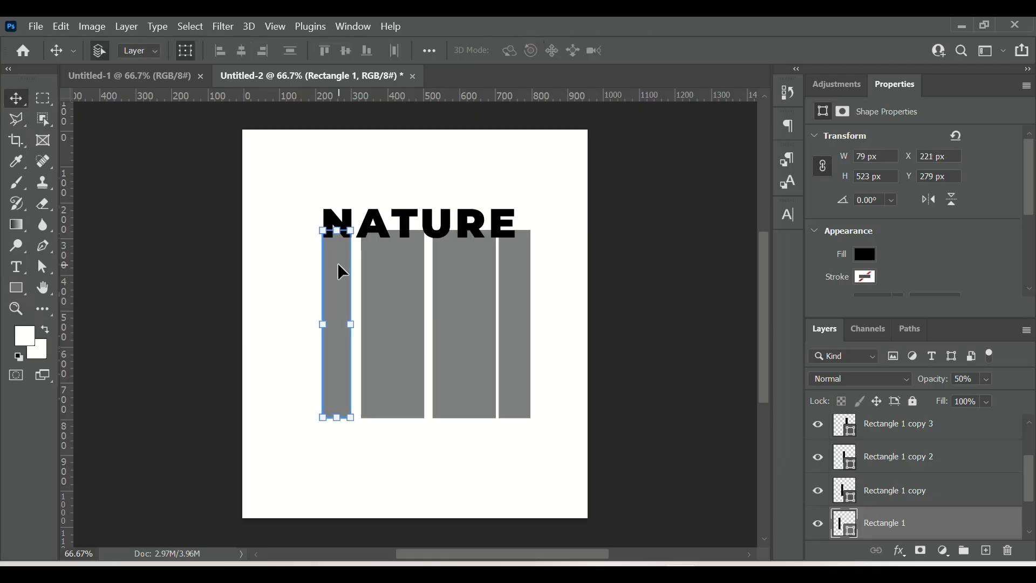
{"action": "key", "text": "Right"}
{"action": "key", "text": "Right"}
{"action": "key", "text": "Right"}
Step: Nudge the second rectangle 10 px to the left, closer to the first
{"action": "left_click", "coordinate": [386, 291]}
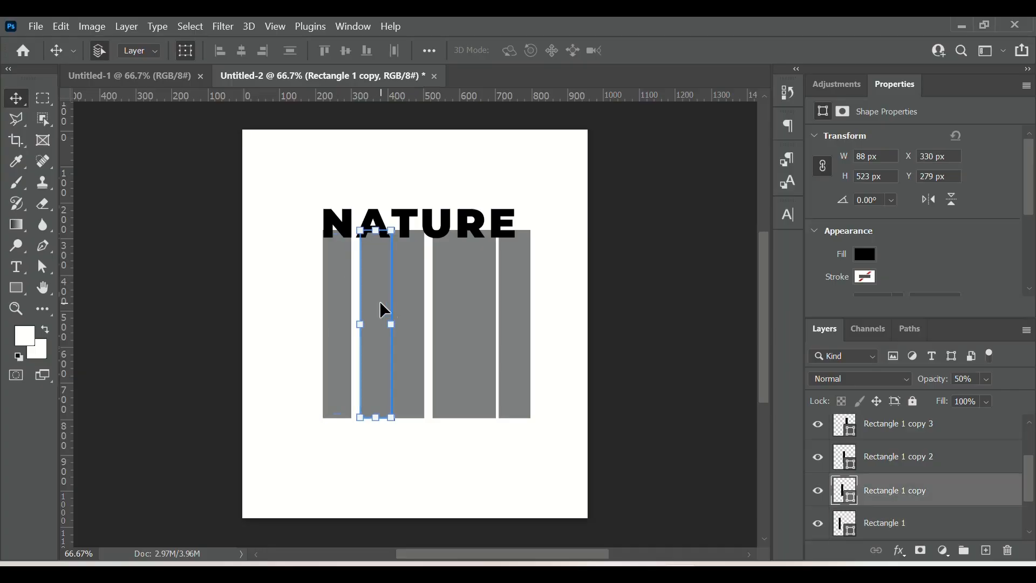
{"action": "key", "text": "Left"}
{"action": "key", "text": "Left"}
{"action": "key", "text": "Left"}
{"action": "key", "text": "Left"}
{"action": "key", "text": "Left"}
{"action": "key", "text": "Left"}
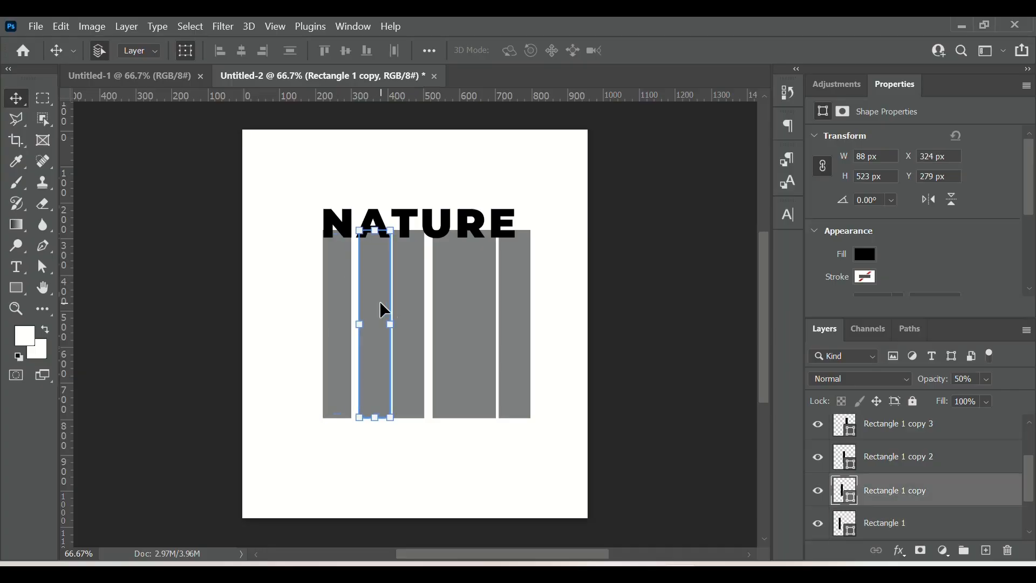
{"action": "key", "text": "Left"}
{"action": "key", "text": "Left"}
{"action": "key", "text": "Left"}
{"action": "key", "text": "Left"}
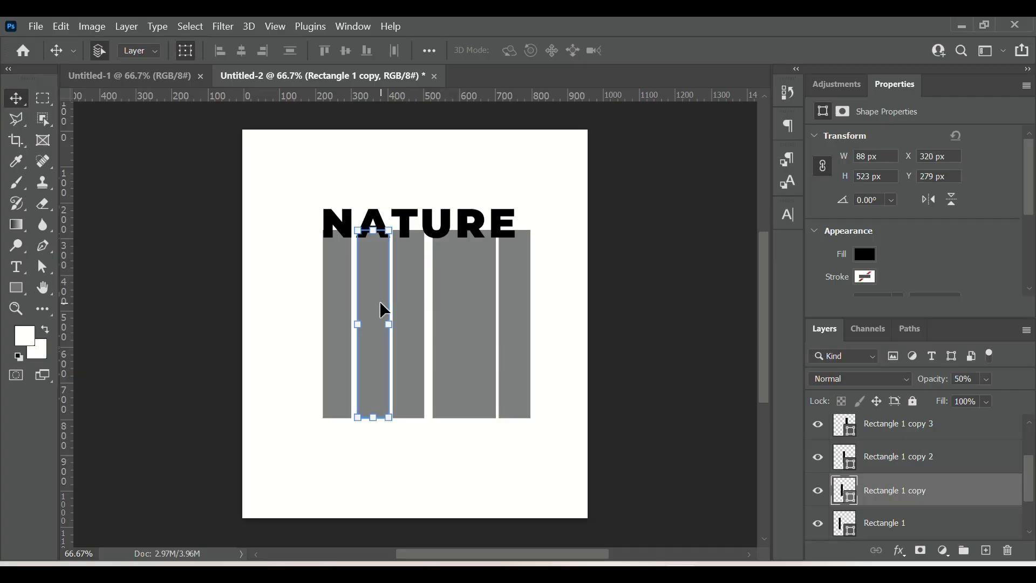
{"action": "left_click", "coordinate": [409, 308]}
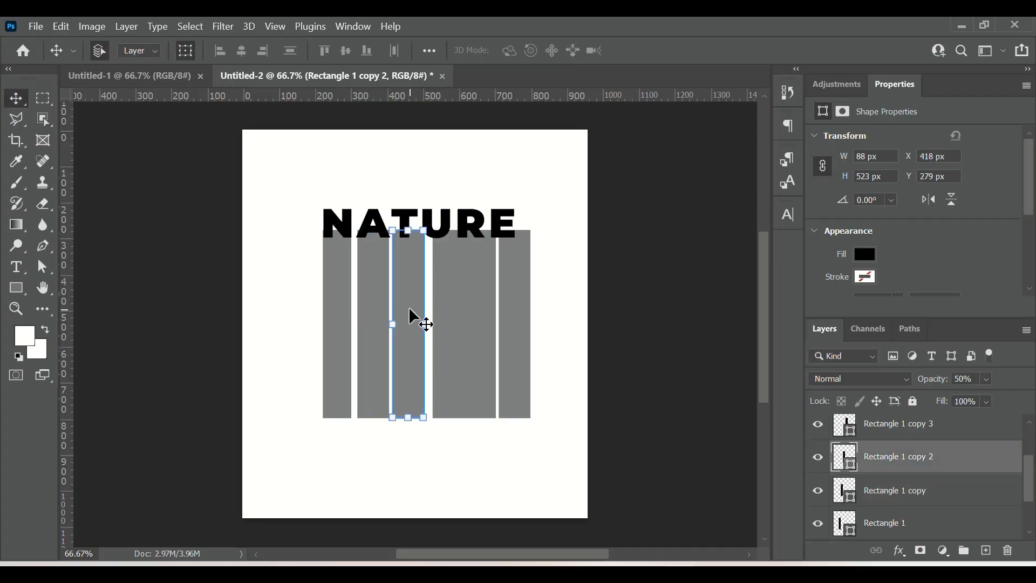
{"action": "key", "text": "ctrl+t"}
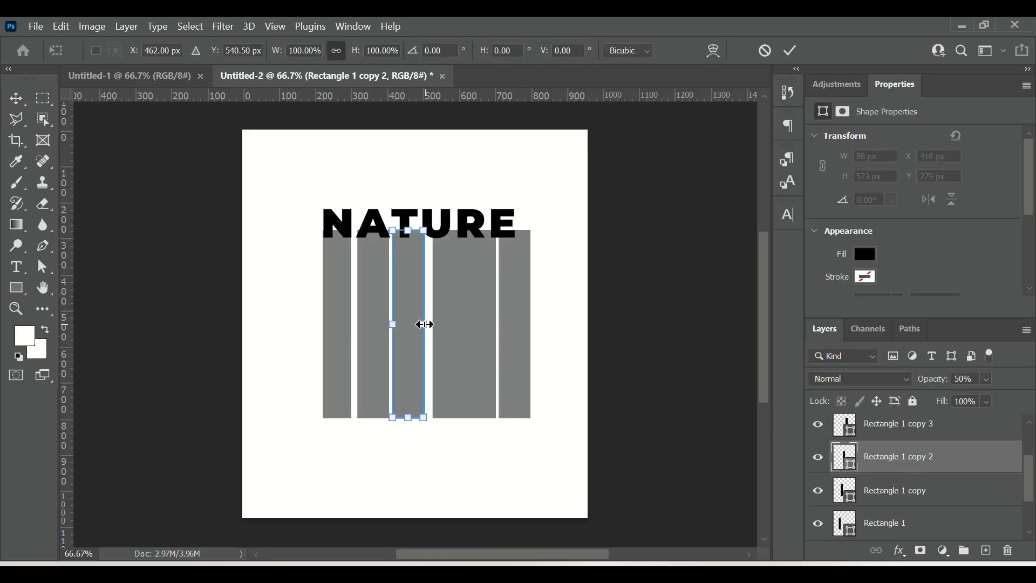
{"action": "left_click_drag", "start_coordinate": [426, 324], "coordinate": [432, 324]}
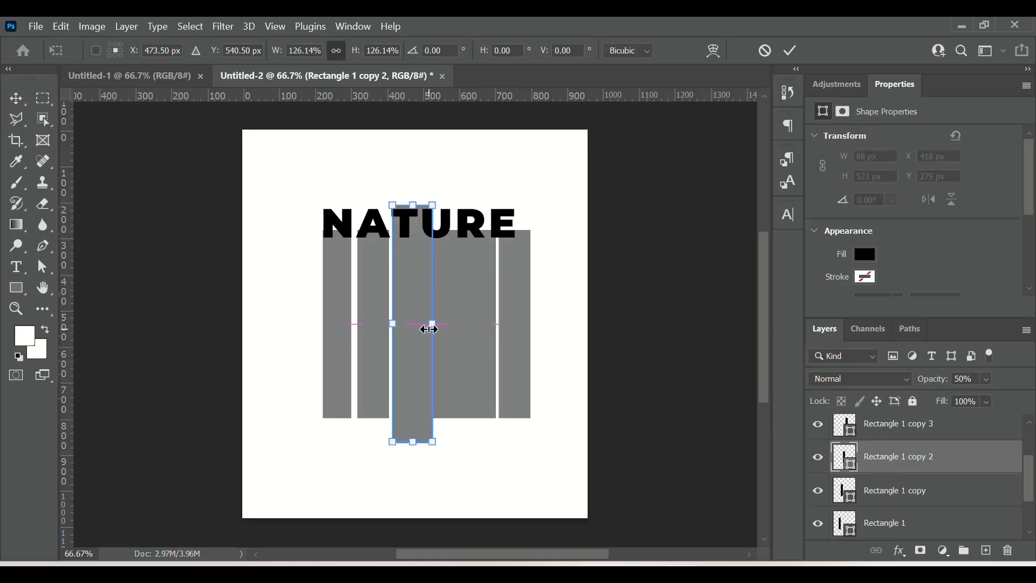
{"action": "left_click", "coordinate": [764, 50]}
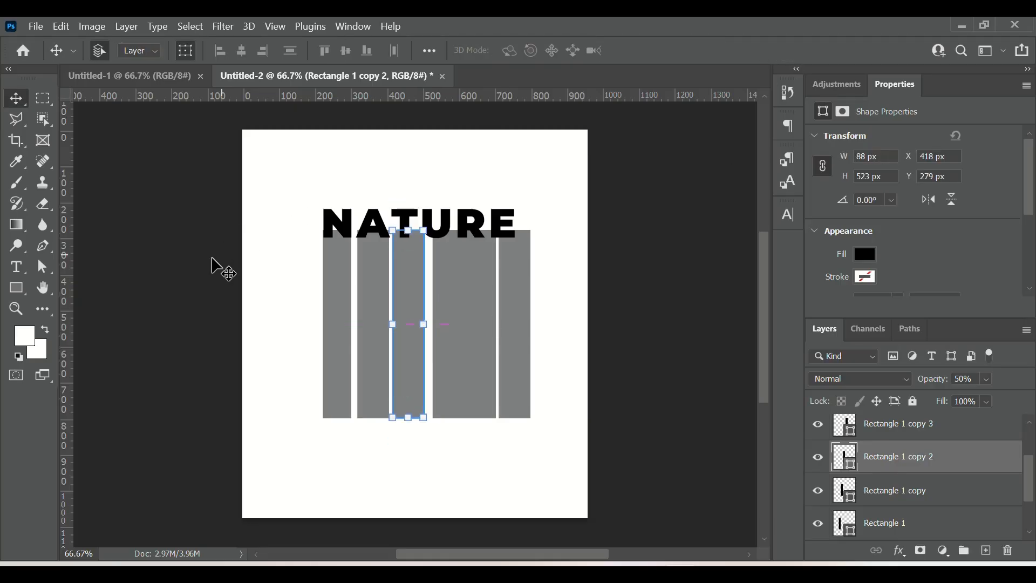
Step: Narrow the third rectangle to 62 px wide
{"action": "left_click", "coordinate": [16, 288]}
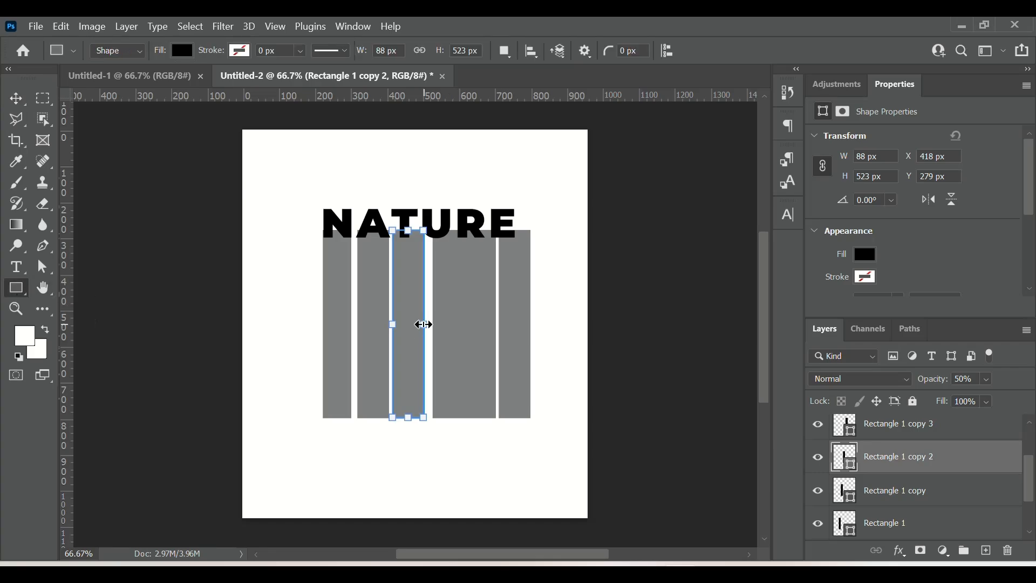
{"action": "left_click_drag", "start_coordinate": [422, 324], "coordinate": [415, 324]}
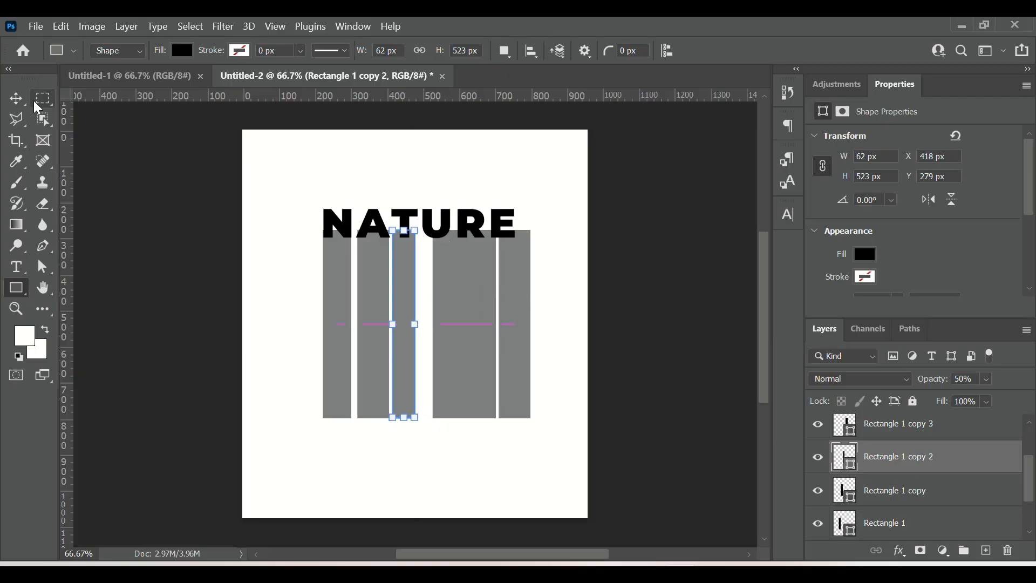
{"action": "left_click", "coordinate": [16, 99]}
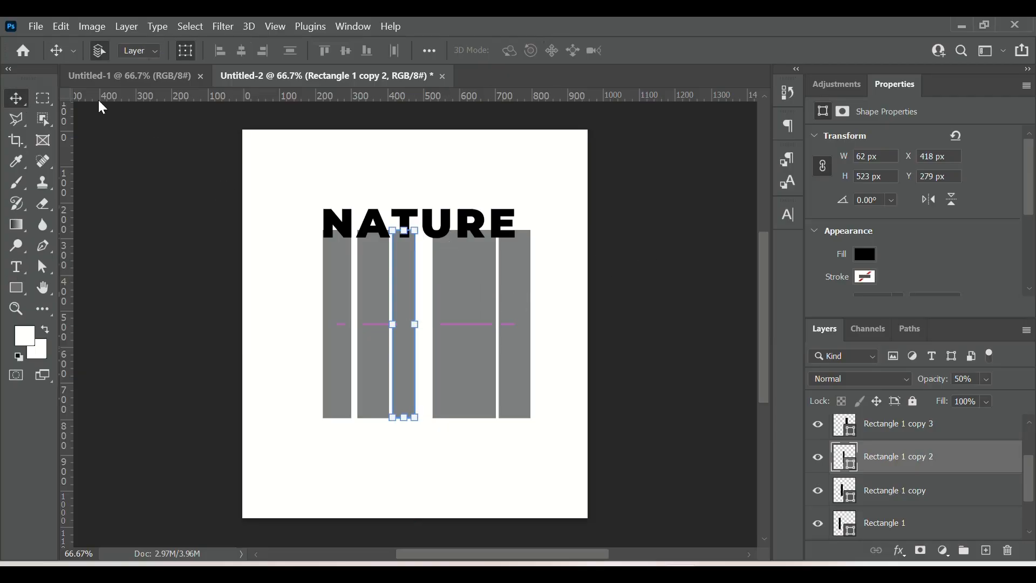
Step: Nudge the fourth rectangle to the left, closer to the third
{"action": "left_click", "coordinate": [445, 304]}
{"action": "key", "text": "Left"}
{"action": "key", "text": "Left"}
{"action": "key", "text": "Left"}
{"action": "key", "text": "Left"}
{"action": "key", "text": "Left"}
{"action": "key", "text": "Left"}
{"action": "key", "text": "Left"}
{"action": "key", "text": "Left"}
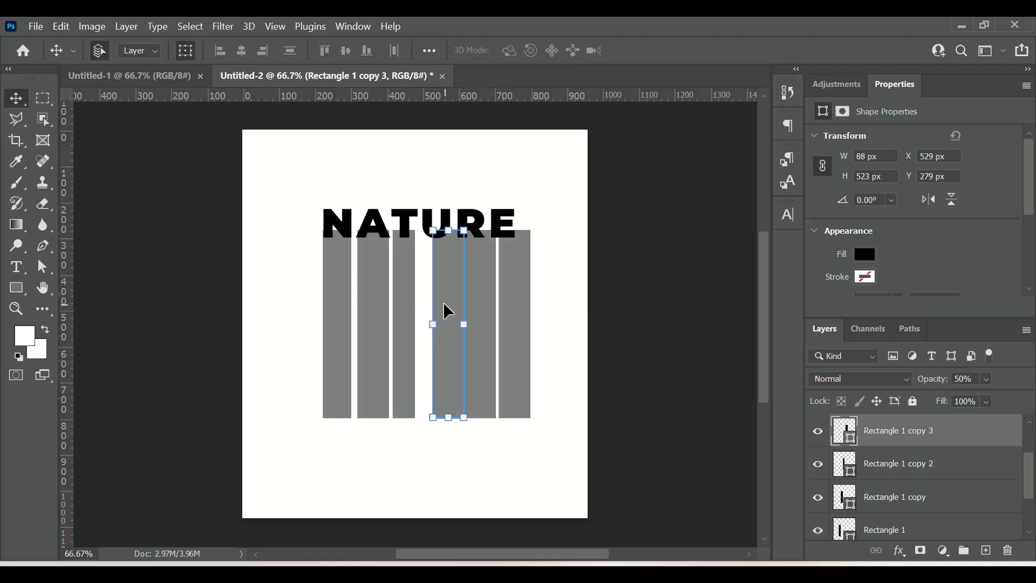
{"action": "key", "text": "Left"}
{"action": "key", "text": "Left"}
{"action": "key", "text": "Left"}
{"action": "key", "text": "Left"}
{"action": "key", "text": "Left"}
{"action": "key", "text": "Left"}
{"action": "key", "text": "Left"}
{"action": "key", "text": "Left"}
{"action": "key", "text": "Left"}
{"action": "key", "text": "Left"}
{"action": "key", "text": "Left"}
{"action": "key", "text": "Left"}
{"action": "key", "text": "Left"}
{"action": "key", "text": "Left"}
{"action": "key", "text": "Left"}
{"action": "key", "text": "Left"}
{"action": "key", "text": "Left"}
{"action": "key", "text": "Left"}
{"action": "key", "text": "Left"}
{"action": "key", "text": "Left"}
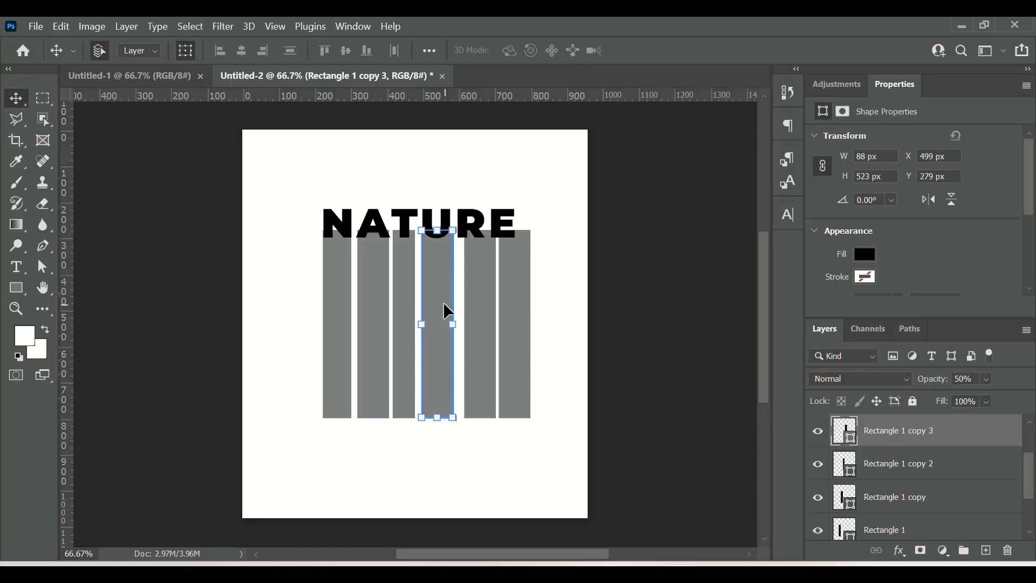
{"action": "key", "text": "Up"}
Step: Nudge the fifth rectangle to the left, closer to the fourth
{"action": "left_click_drag", "start_coordinate": [450, 307], "coordinate": [489, 334]}
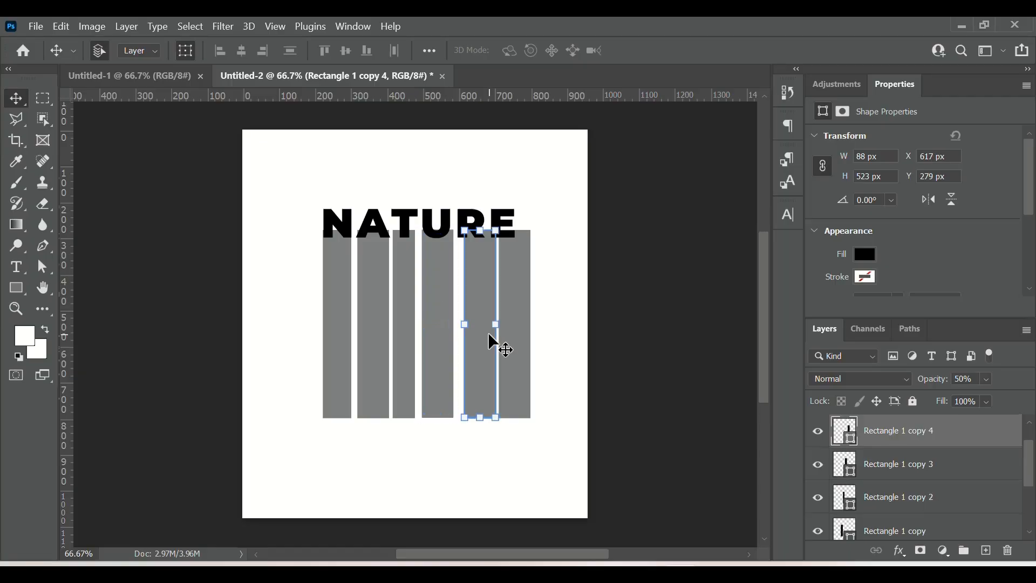
{"action": "key", "text": "Left"}
{"action": "key", "text": "Left"}
{"action": "key", "text": "Left"}
{"action": "key", "text": "Left"}
{"action": "key", "text": "Left"}
{"action": "key", "text": "Left"}
{"action": "key", "text": "Left"}
{"action": "key", "text": "Left"}
{"action": "key", "text": "Left"}
{"action": "key", "text": "Left"}
{"action": "key", "text": "Left"}
{"action": "key", "text": "Left"}
{"action": "key", "text": "Left"}
{"action": "key", "text": "Left"}
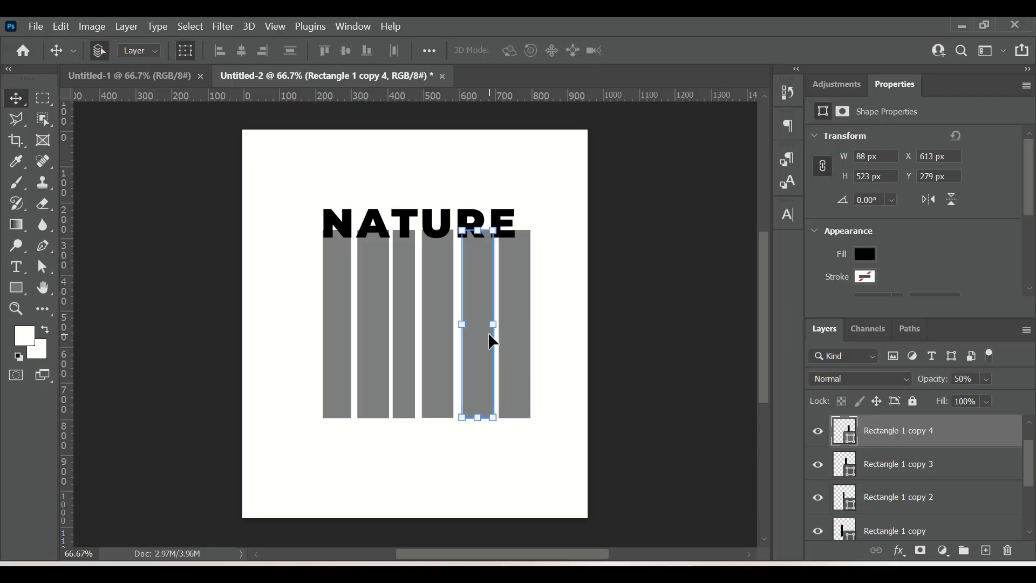
{"action": "key", "text": "Left"}
{"action": "key", "text": "Left"}
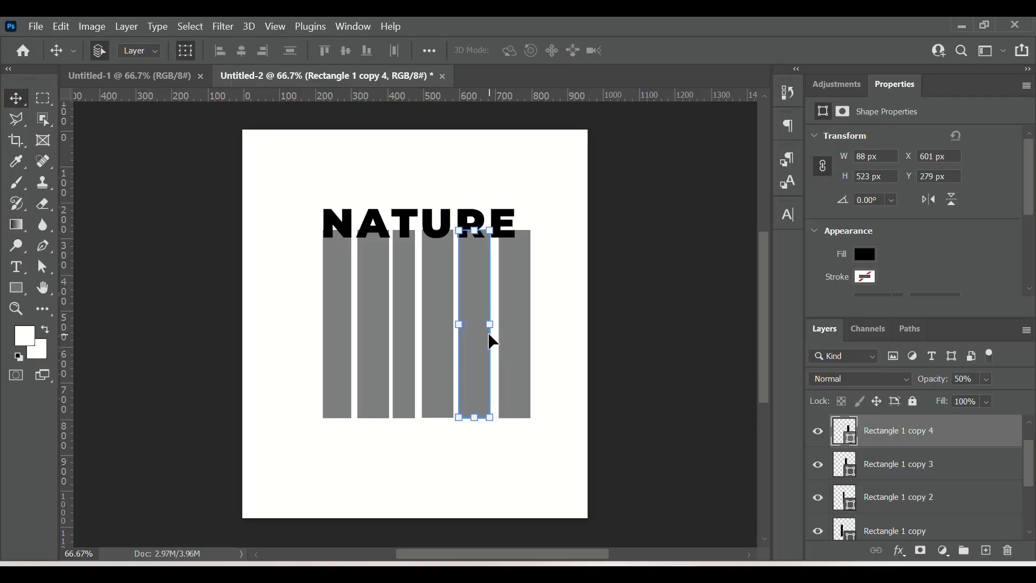
{"action": "key", "text": "Left"}
{"action": "key", "text": "Left"}
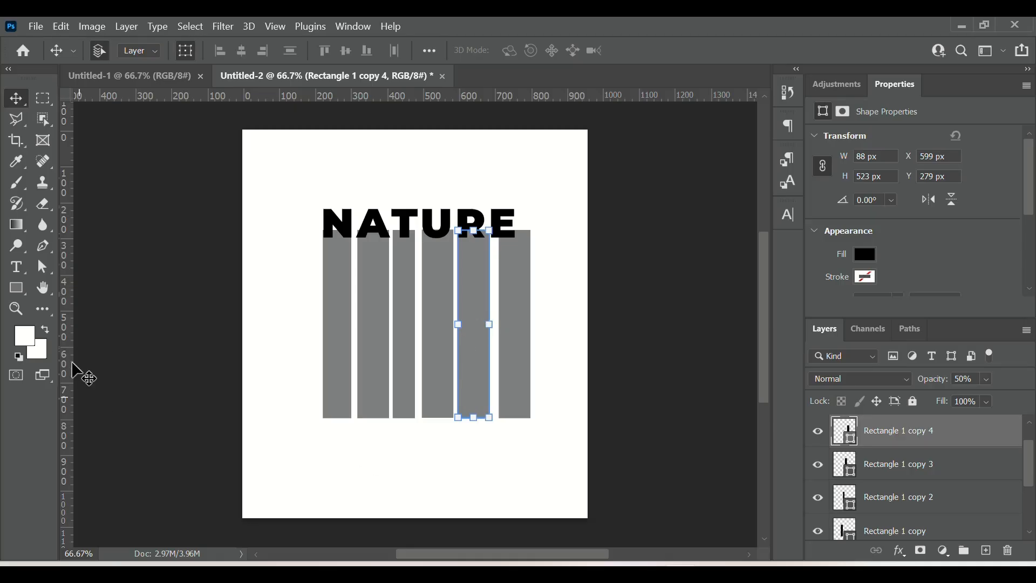
Step: Narrow the fifth rectangle to 77 px wide
{"action": "left_click", "coordinate": [23, 297]}
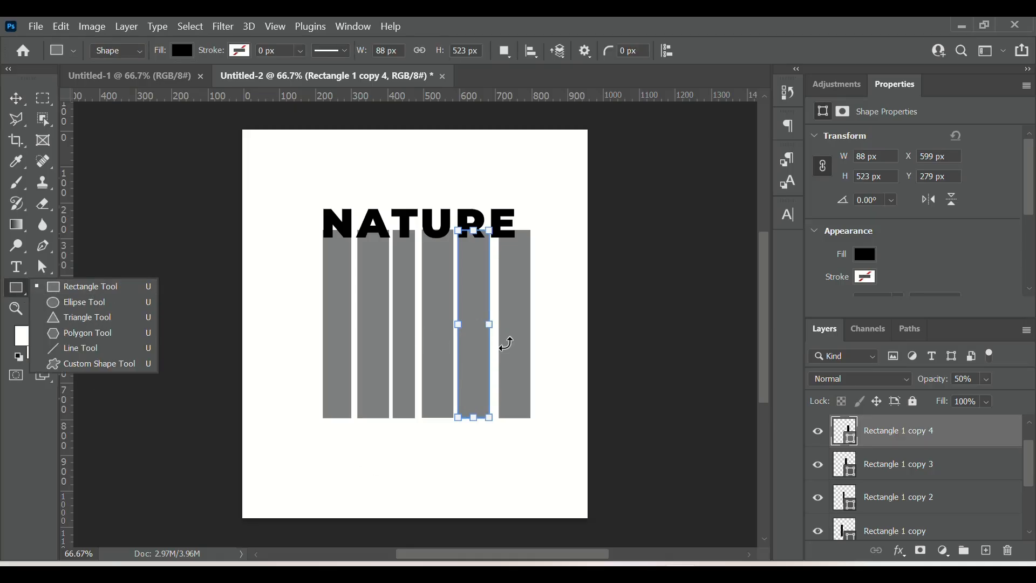
{"action": "left_click_drag", "start_coordinate": [491, 324], "coordinate": [486, 325]}
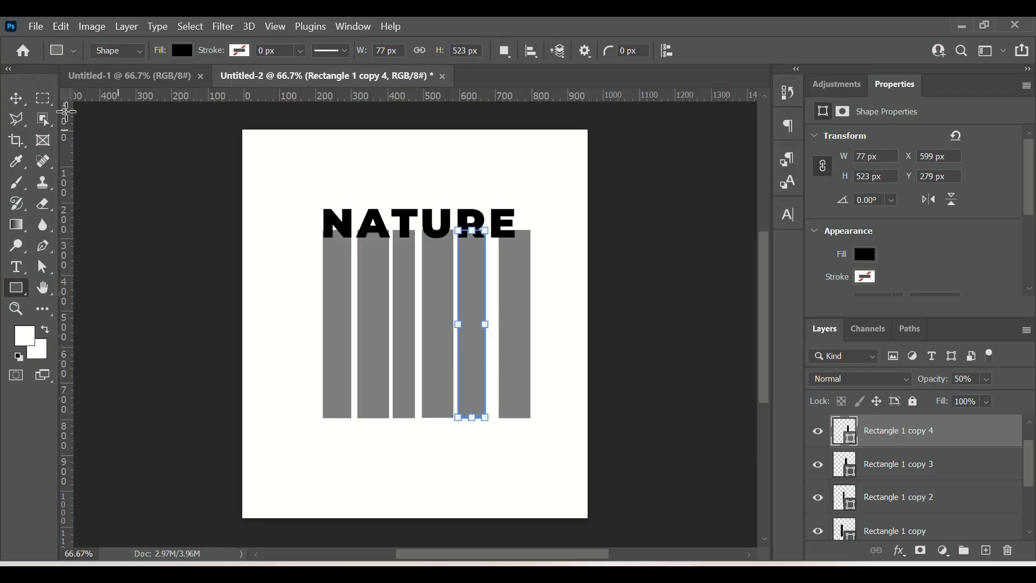
{"action": "left_click", "coordinate": [18, 101]}
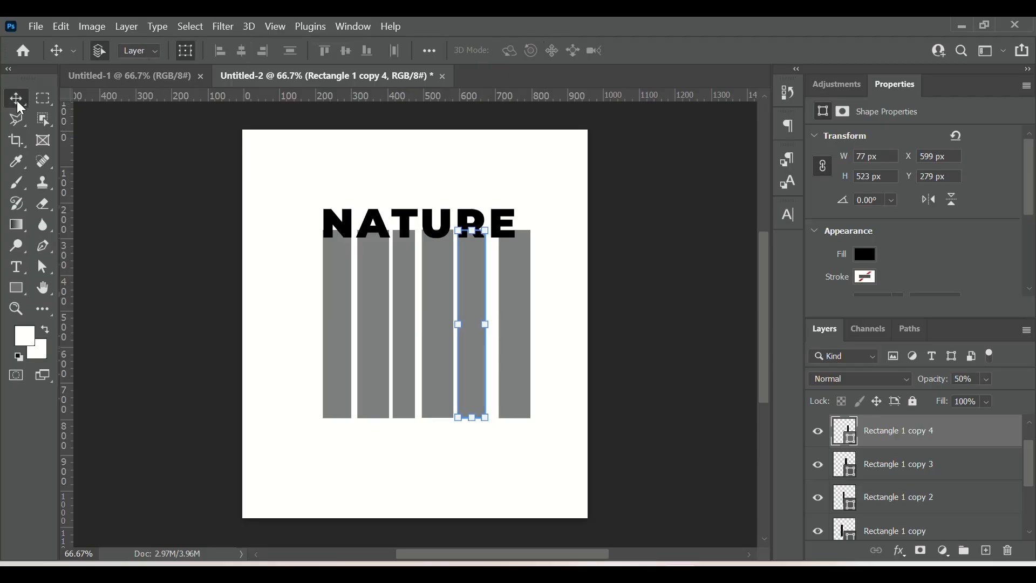
Step: Nudge the sixth rectangle to the left, closer to the fifth, and slightly down
{"action": "left_click", "coordinate": [525, 364]}
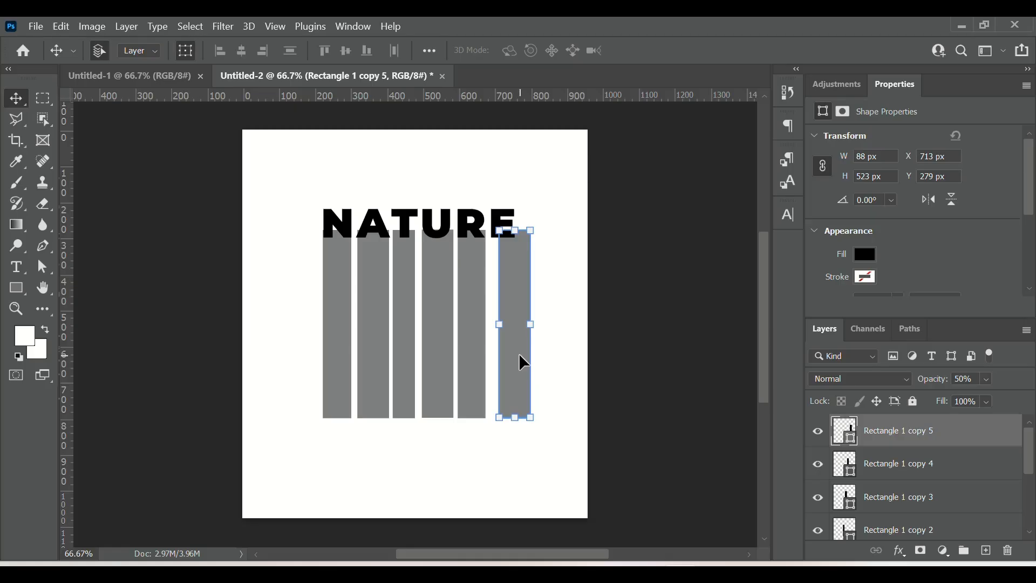
{"action": "key", "text": "Left"}
{"action": "key", "text": "Left"}
{"action": "key", "text": "Left"}
{"action": "key", "text": "Left"}
{"action": "key", "text": "Left"}
{"action": "key", "text": "Left"}
{"action": "key", "text": "Left"}
{"action": "key", "text": "Left"}
{"action": "key", "text": "Left"}
{"action": "key", "text": "Left"}
{"action": "key", "text": "Left"}
{"action": "key", "text": "Left"}
{"action": "key", "text": "Left"}
{"action": "key", "text": "Left"}
{"action": "key", "text": "Left"}
{"action": "key", "text": "Left"}
{"action": "key", "text": "Left"}
{"action": "key", "text": "Left"}
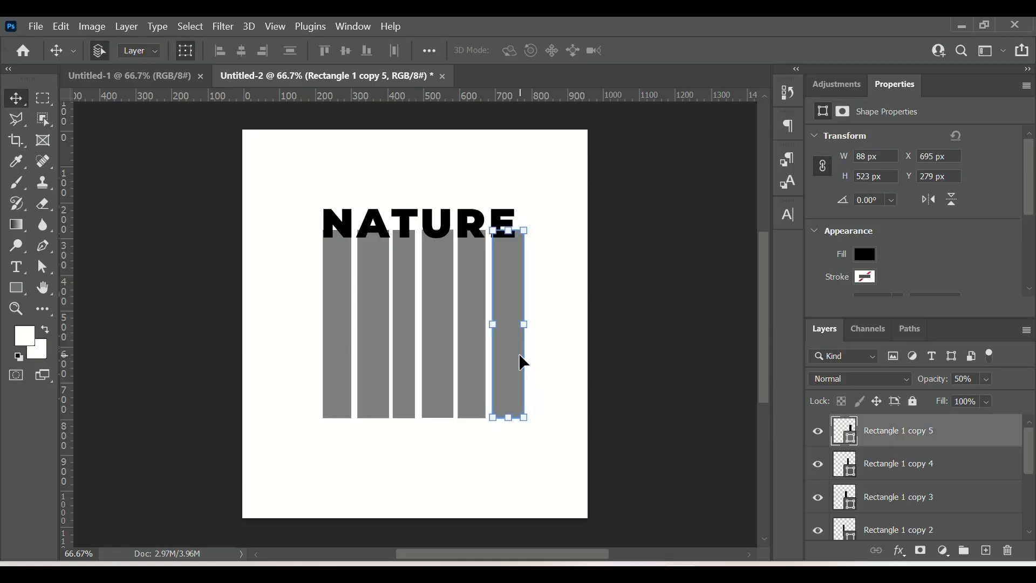
{"action": "key", "text": "Down"}
{"action": "key", "text": "Down"}
{"action": "key", "text": "Up"}
{"action": "key", "text": "Up"}
{"action": "key", "text": "Left"}
{"action": "key", "text": "Left"}
{"action": "key", "text": "Left"}
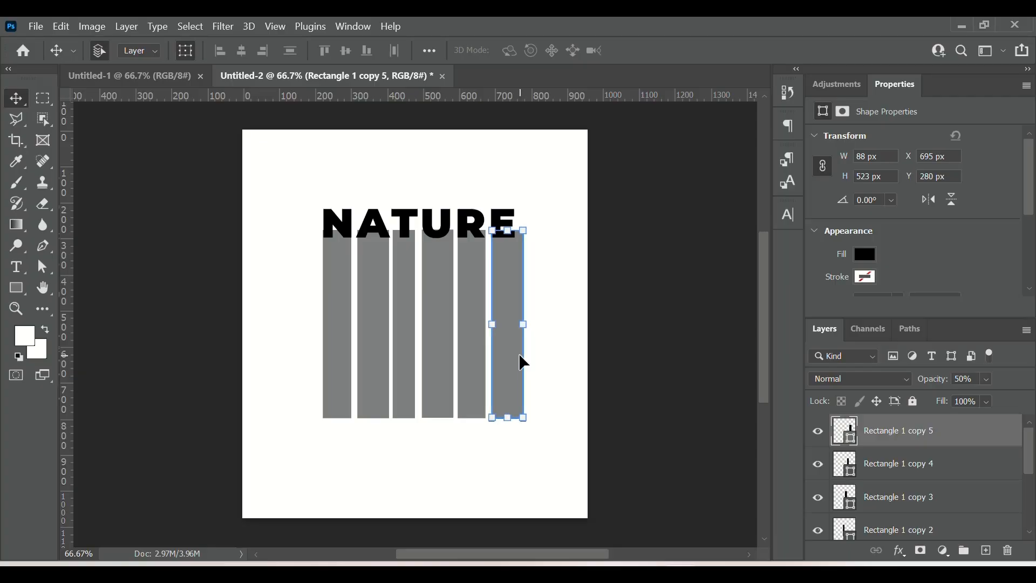
{"action": "key", "text": "Down"}
{"action": "key", "text": "Left"}
{"action": "key", "text": "Left"}
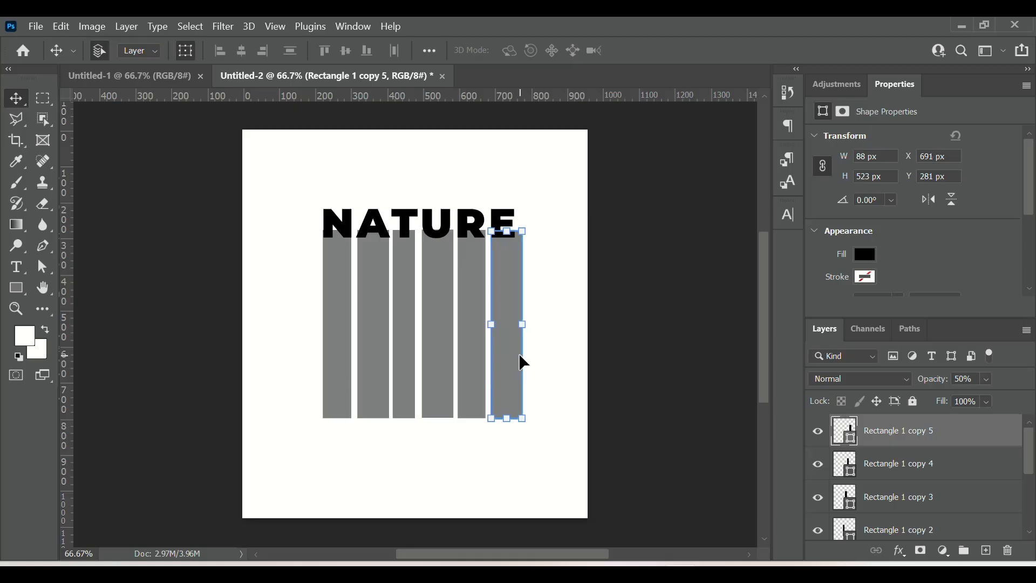
{"action": "key", "text": "Left"}
{"action": "key", "text": "Left"}
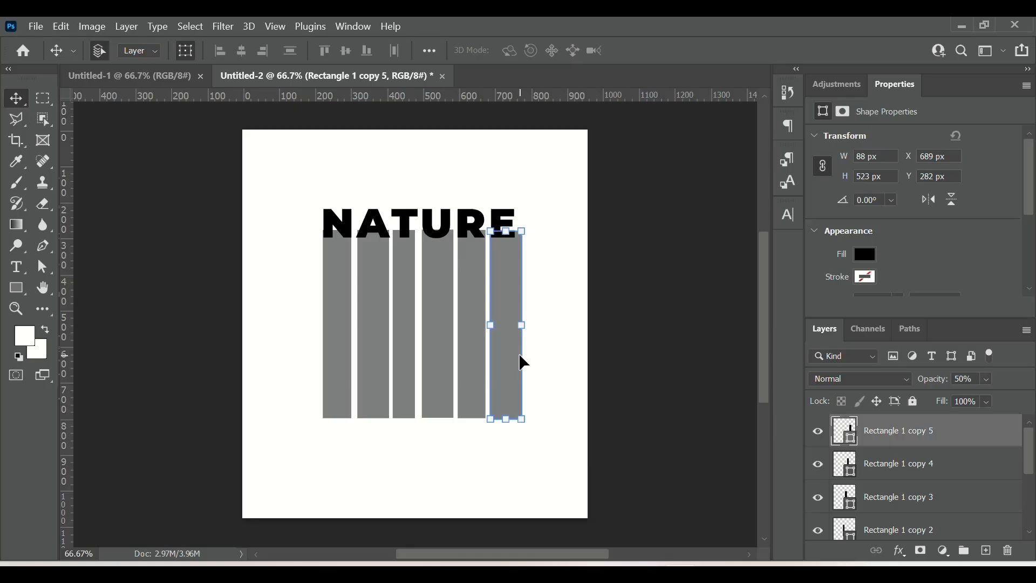
Step: Move the second rectangle down about 21 px so it sits lower than its neighbours
{"action": "left_click", "coordinate": [631, 375]}
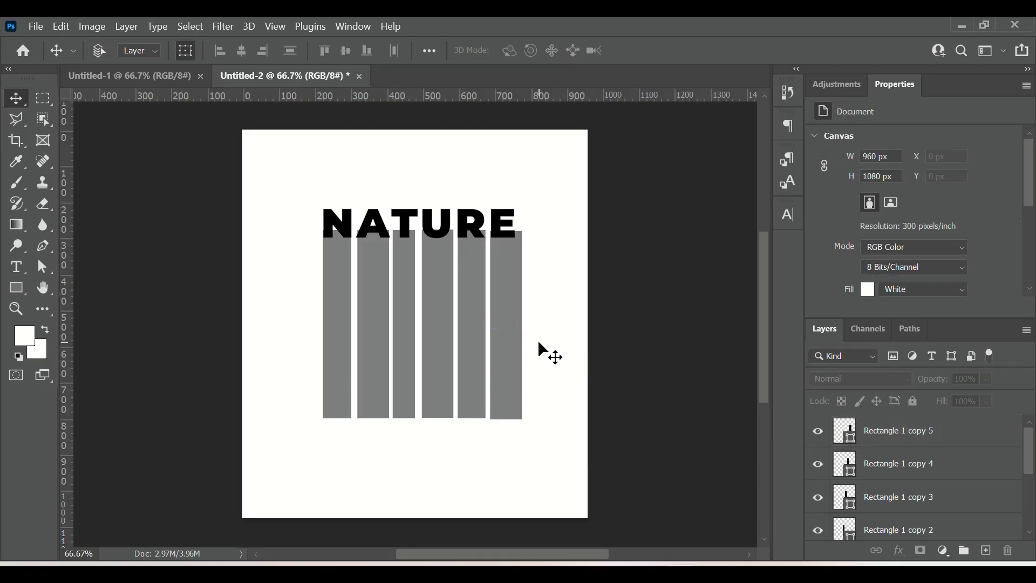
{"action": "key", "text": "ctrl+plus"}
{"action": "key", "text": "ctrl+plus"}
{"action": "key", "text": "ctrl+minus"}
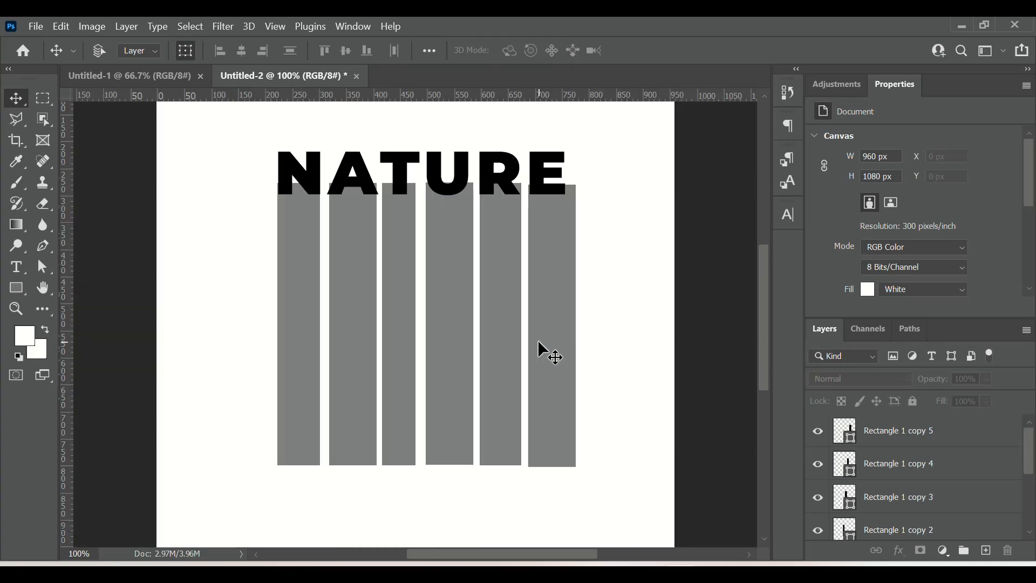
{"action": "scroll", "coordinate": [546, 350], "scroll_direction": "up", "scroll_amount": 1}
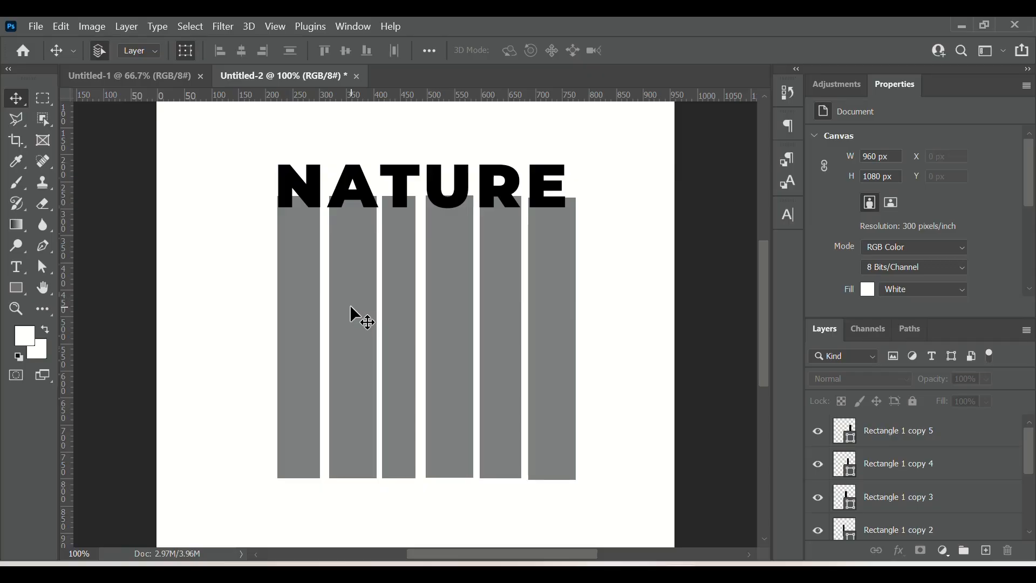
{"action": "left_click_drag", "start_coordinate": [351, 307], "coordinate": [349, 318]}
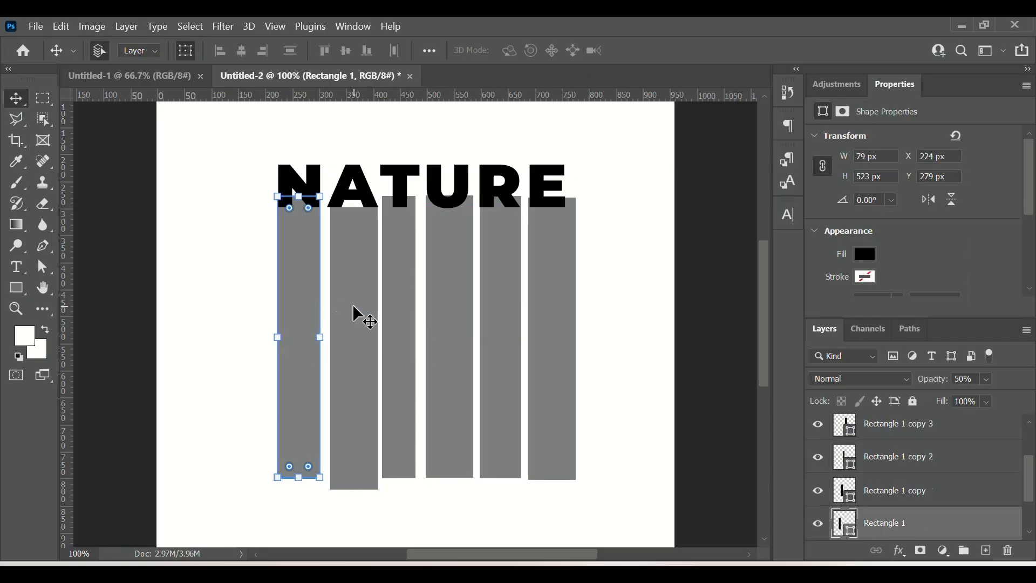
Step: Nudge the second rectangle a few pixels to the left
{"action": "left_click", "coordinate": [355, 315]}
{"action": "key", "text": "Left"}
{"action": "key", "text": "Left"}
{"action": "key", "text": "Left"}
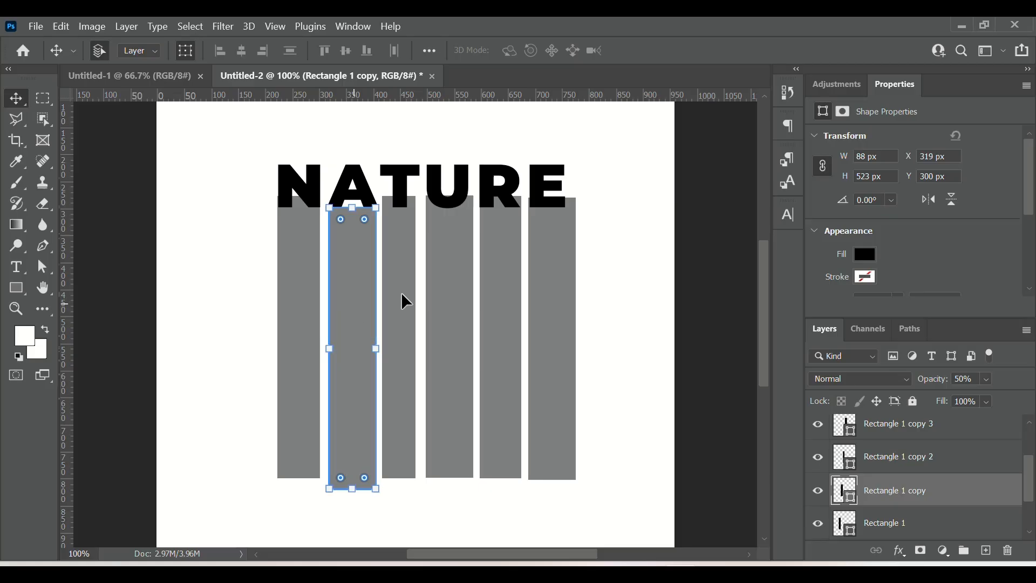
{"action": "left_click", "coordinate": [404, 279]}
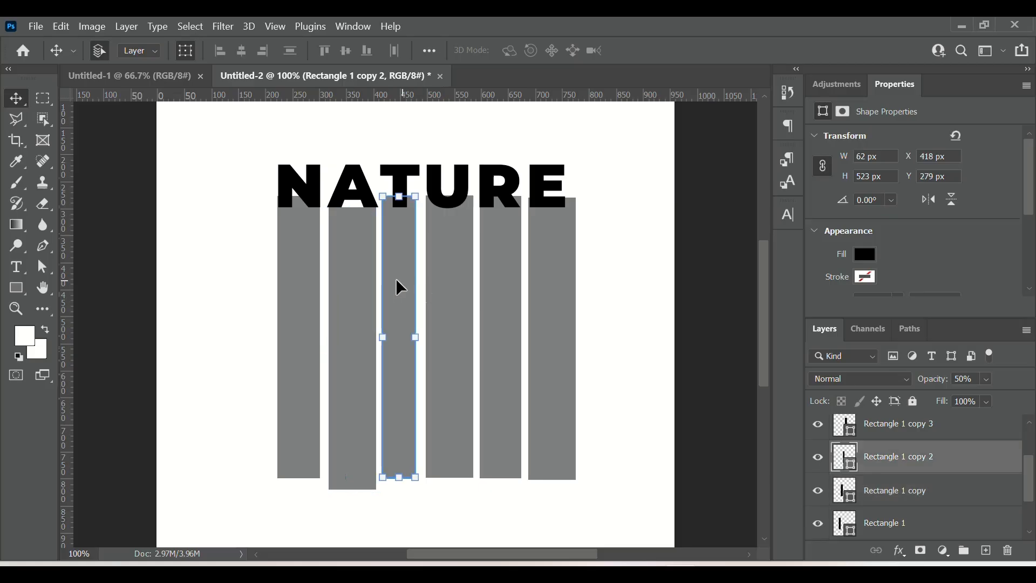
{"action": "left_click", "coordinate": [357, 283]}
{"action": "key", "text": "Left"}
{"action": "key", "text": "Left"}
{"action": "key", "text": "Left"}
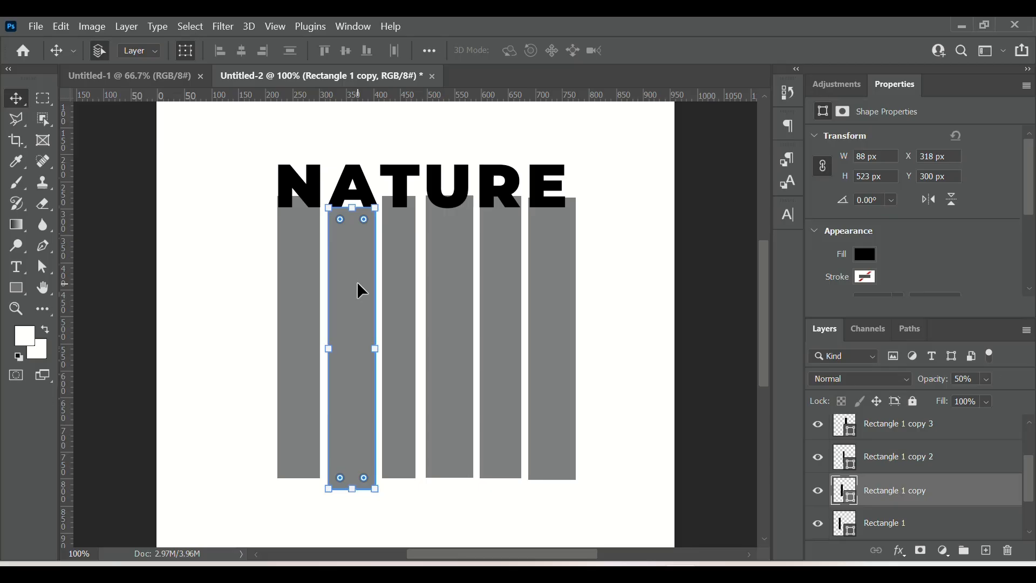
{"action": "left_click", "coordinate": [620, 335]}
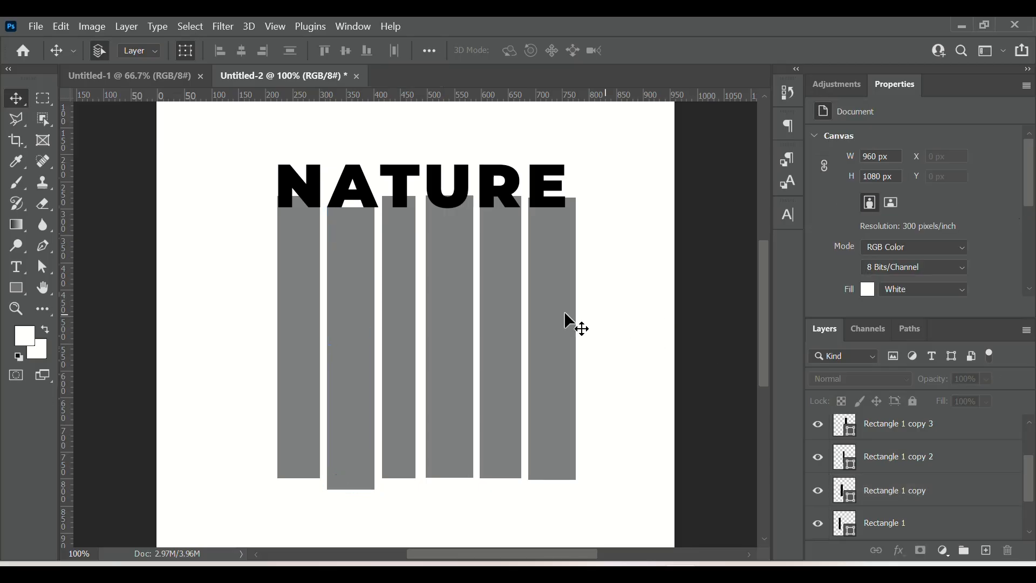
Step: Widen the second rectangle to 107.95% of its width with Free Transform
{"action": "left_click", "coordinate": [359, 300]}
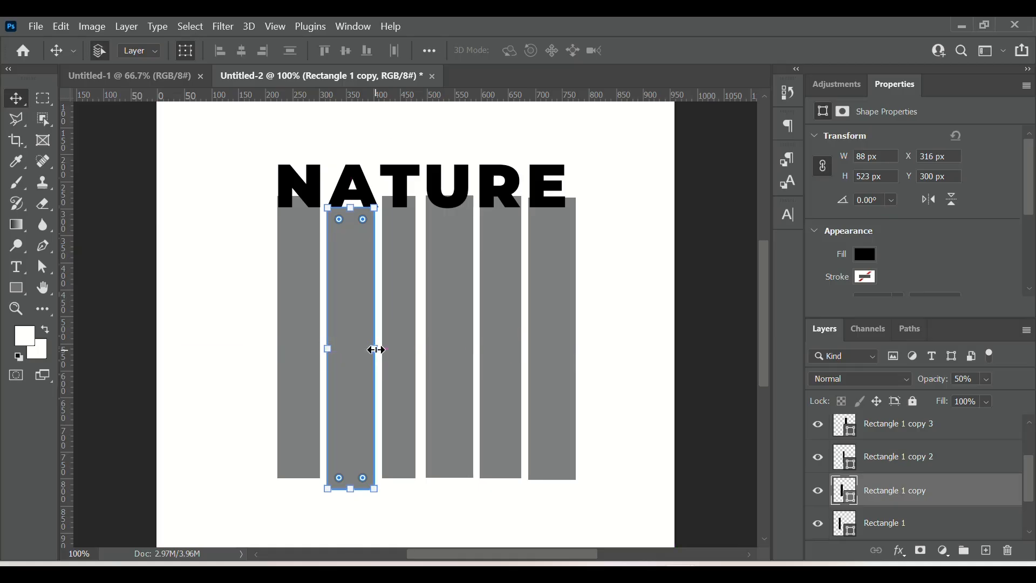
{"action": "key", "text": "ctrl+t"}
{"action": "left_click_drag", "start_coordinate": [377, 351], "coordinate": [379, 350]}
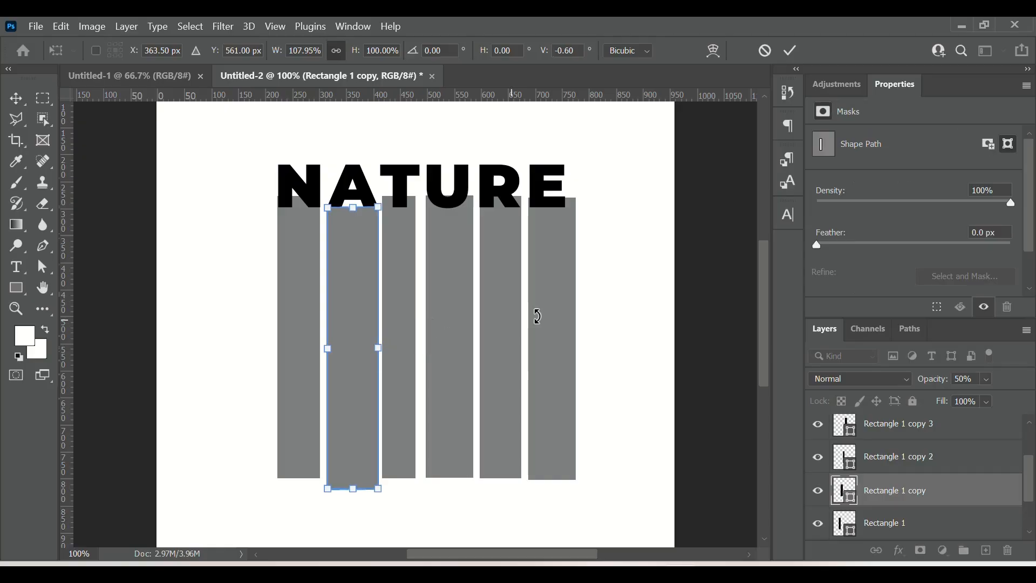
{"action": "key", "text": "Return"}
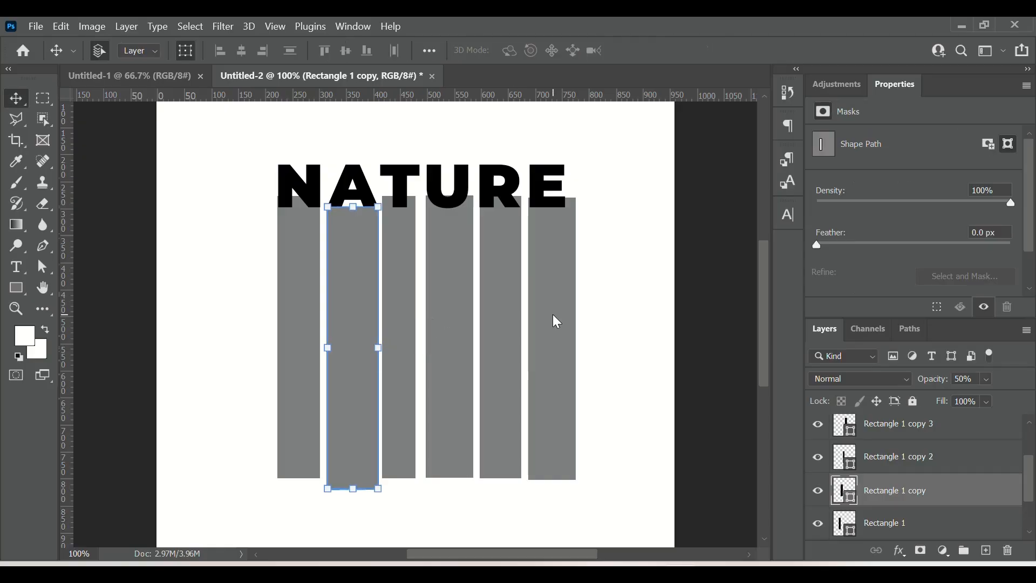
Step: Narrow the sixth rectangle to 79.55% width, about 70 px, with Free Transform
{"action": "left_click", "coordinate": [553, 317]}
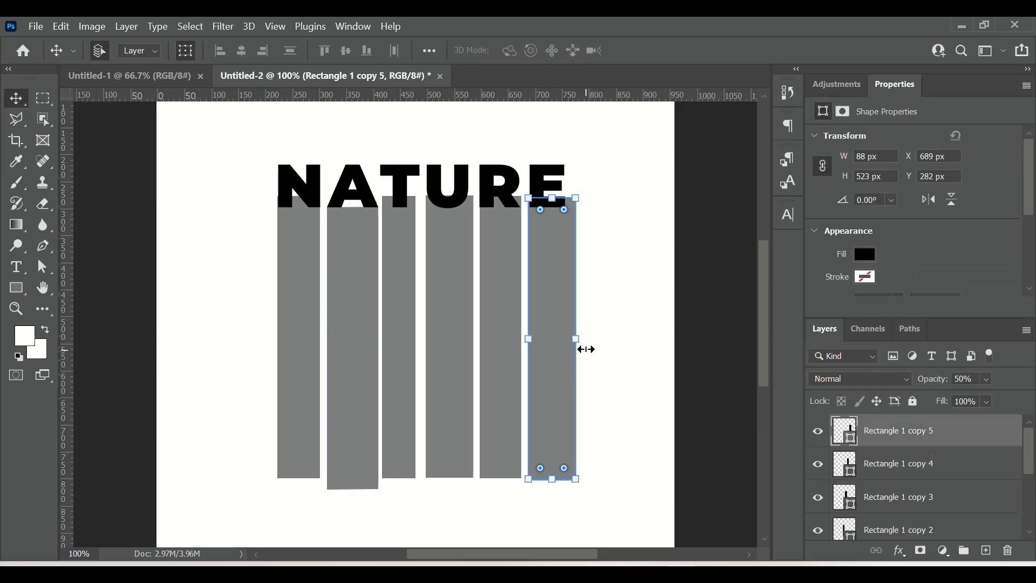
{"action": "key", "text": "ctrl"}
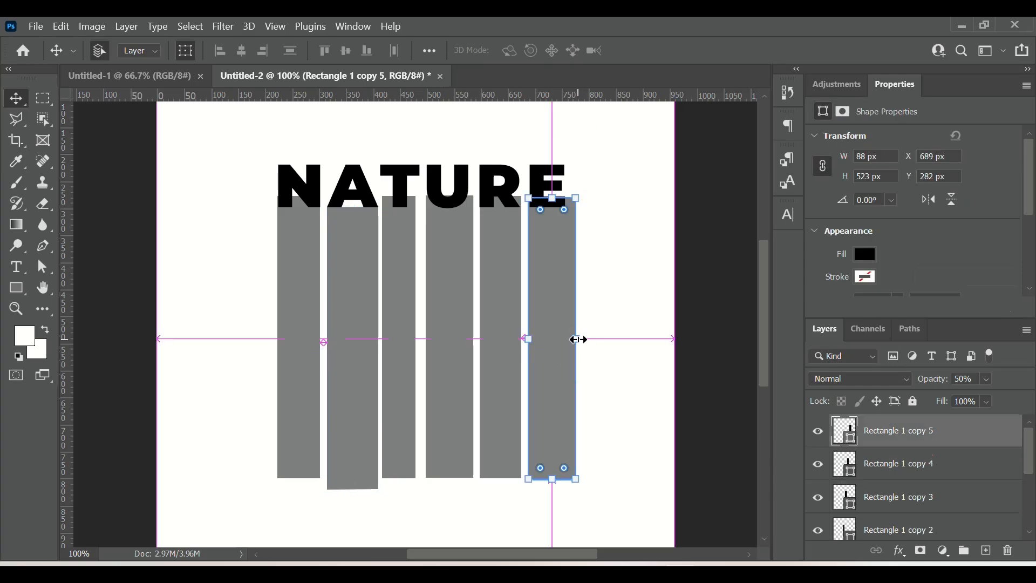
{"action": "key", "text": "ctrl+t"}
{"action": "left_click_drag", "start_coordinate": [576, 342], "coordinate": [571, 345]}
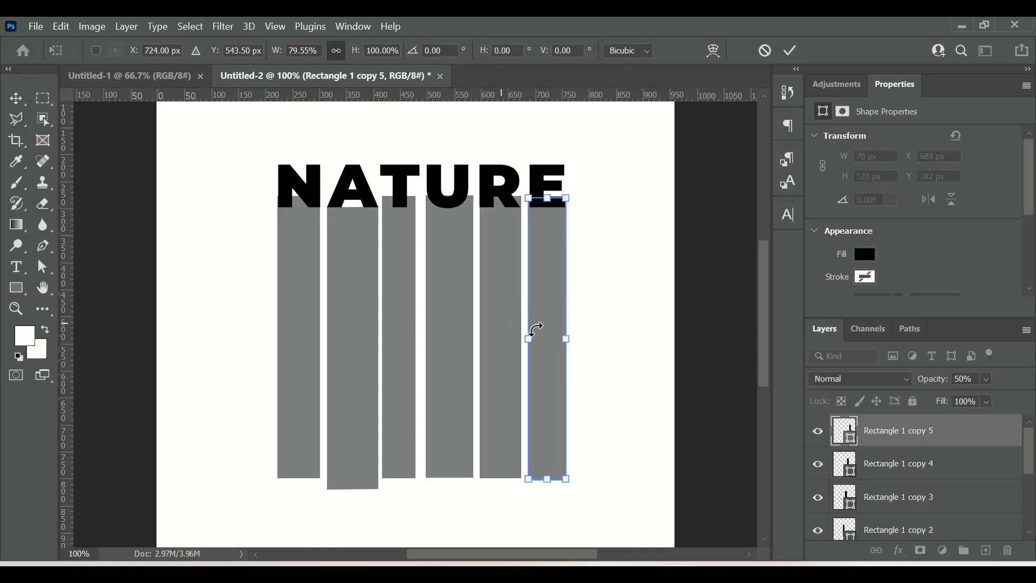
{"action": "left_click", "coordinate": [789, 50]}
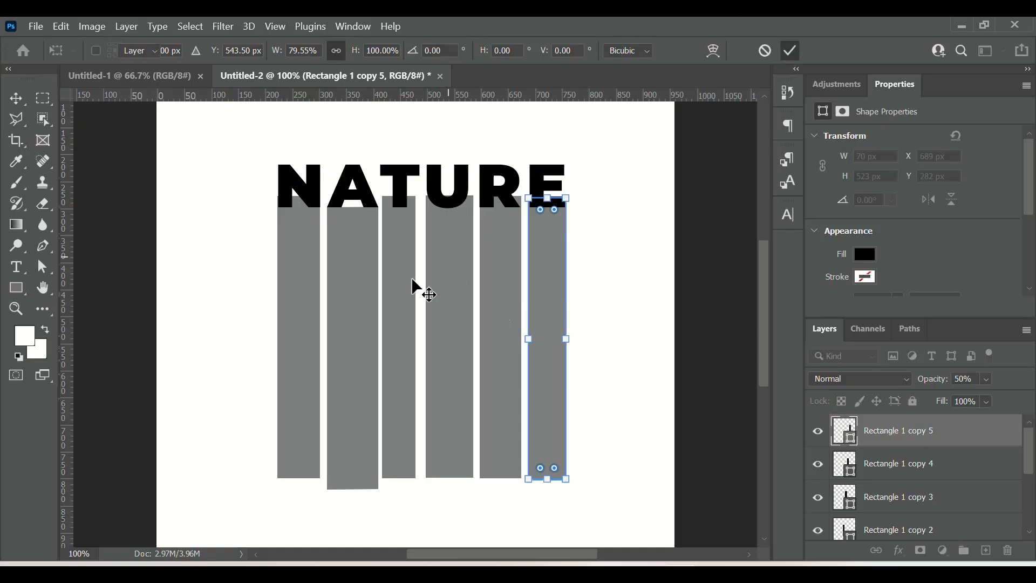
{"action": "left_click", "coordinate": [507, 336]}
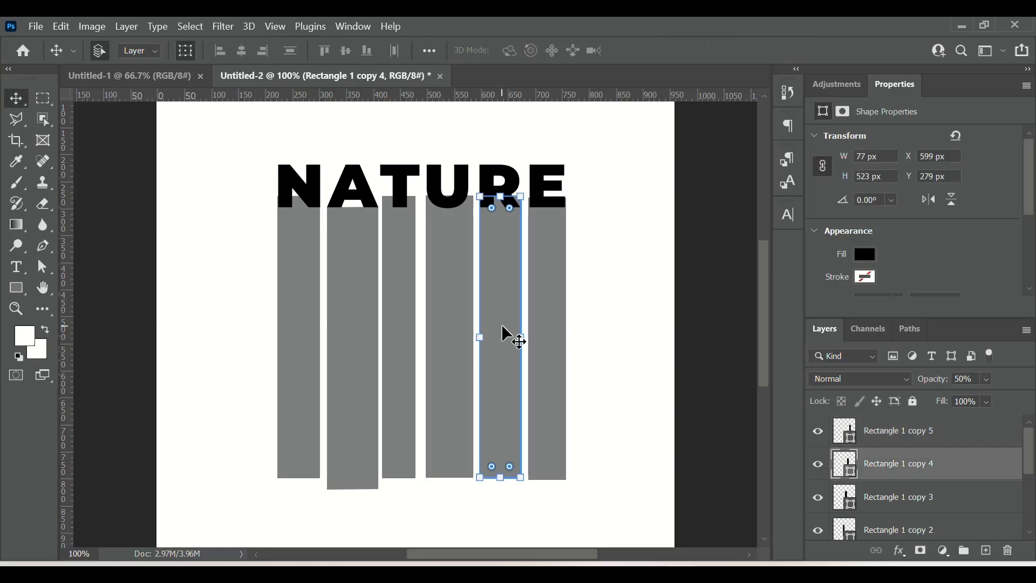
{"action": "key", "text": "ctrl+t"}
{"action": "left_click_drag", "start_coordinate": [514, 339], "coordinate": [521, 335]}
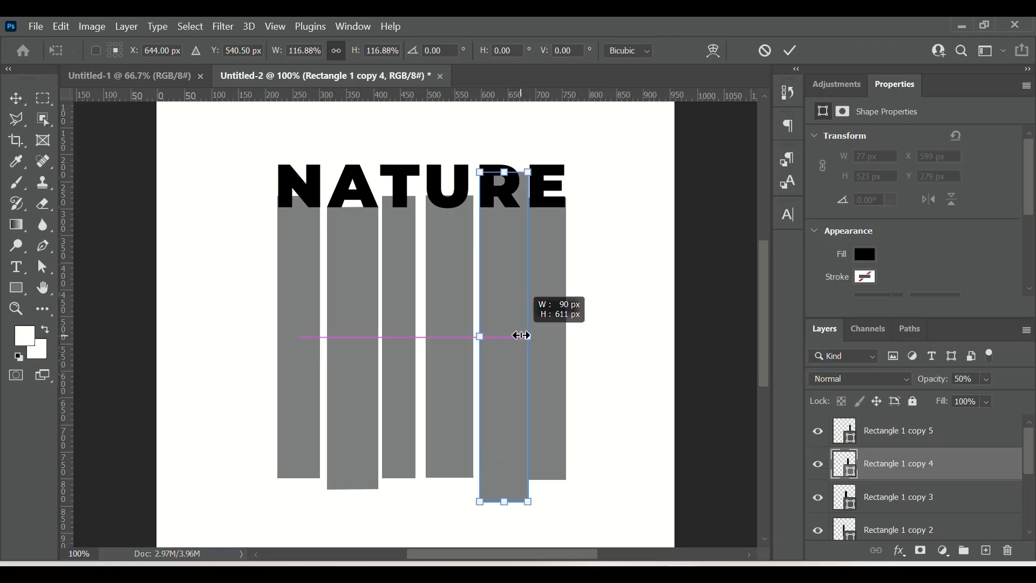
{"action": "key", "text": "Escape"}
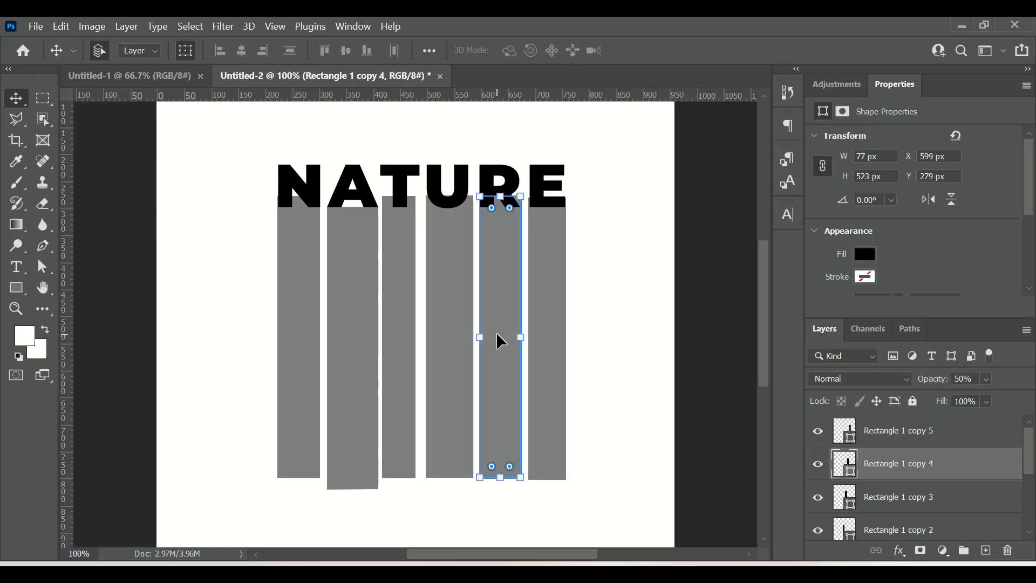
Step: Nudge the fifth rectangle down 13 px and narrow it to 71 px wide with Free Transform
{"action": "key", "text": "Down"}
{"action": "key", "text": "Down"}
{"action": "key", "text": "Down"}
{"action": "key", "text": "Down"}
{"action": "key", "text": "Down"}
{"action": "key", "text": "Down"}
{"action": "key", "text": "Down"}
{"action": "key", "text": "Down"}
{"action": "key", "text": "Down"}
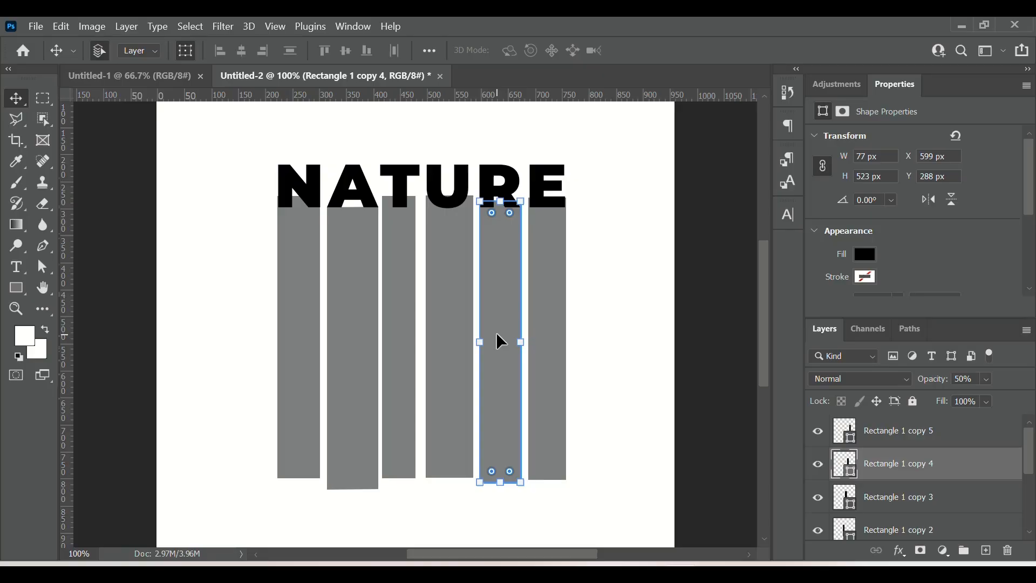
{"action": "key", "text": "Down"}
{"action": "key", "text": "Down"}
{"action": "key", "text": "Down"}
{"action": "key", "text": "Down"}
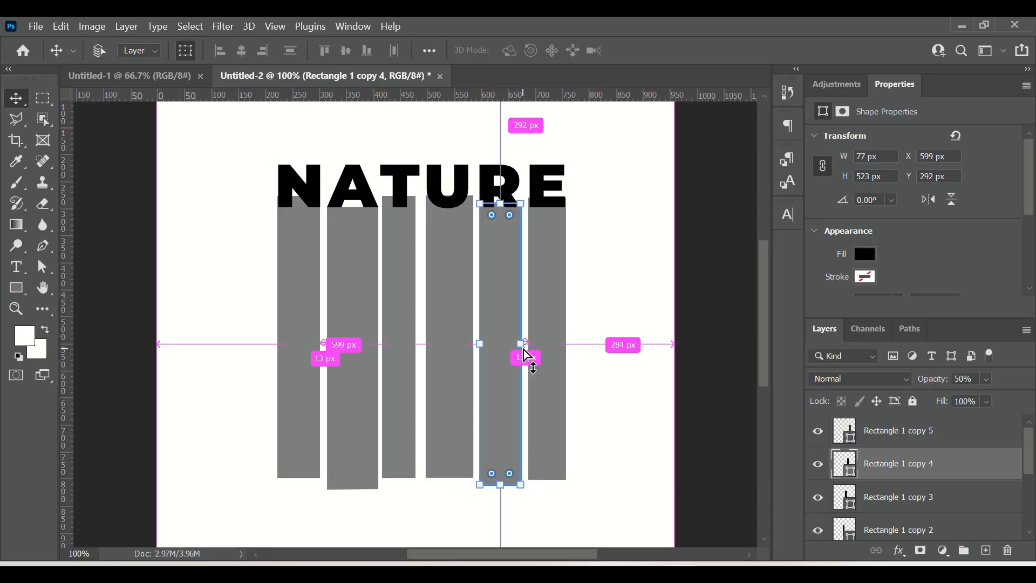
{"action": "key", "text": "ctrl+t"}
{"action": "left_click_drag", "start_coordinate": [522, 350], "coordinate": [518, 344]}
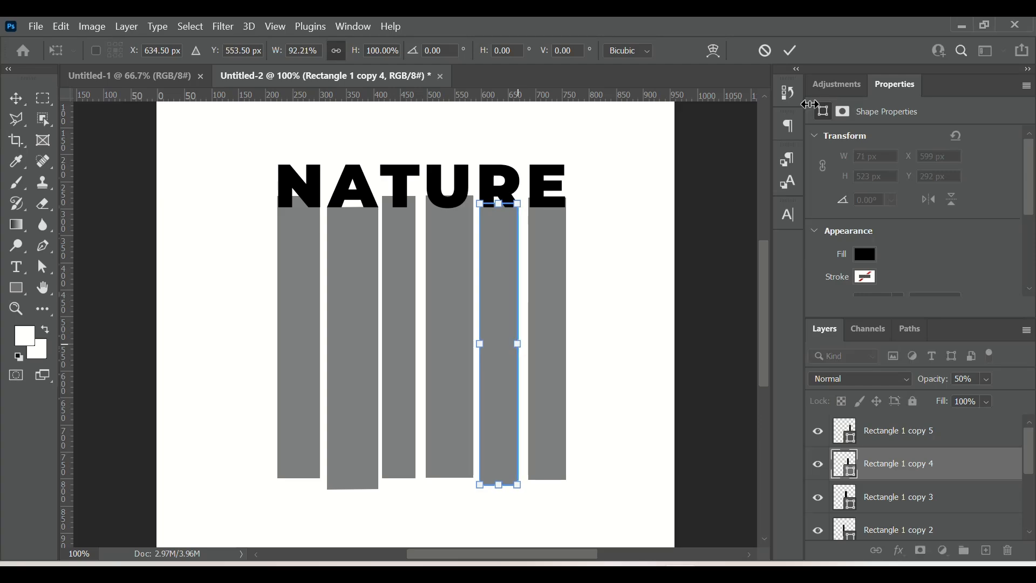
{"action": "left_click", "coordinate": [791, 51]}
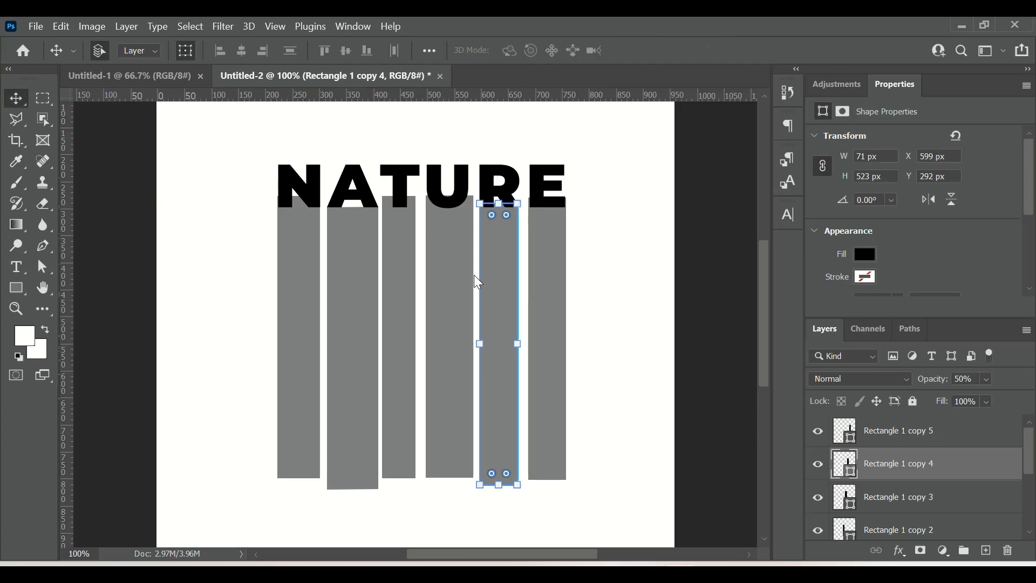
Step: Narrow the fourth rectangle to 78.41% width and nudge it 5 px to the right
{"action": "left_click", "coordinate": [449, 316]}
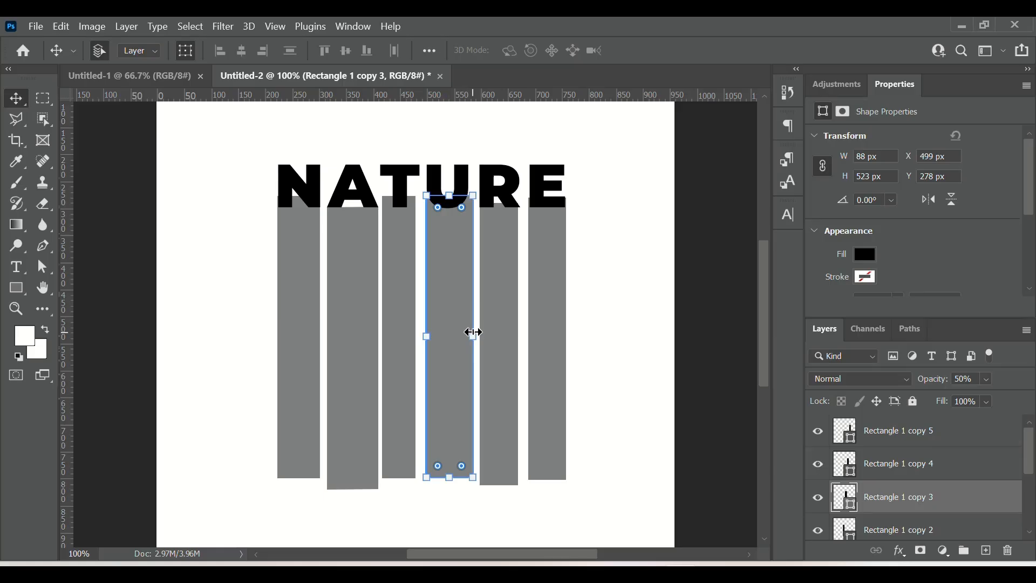
{"action": "key", "text": "ctrl+t"}
{"action": "left_click_drag", "start_coordinate": [473, 337], "coordinate": [463, 335]}
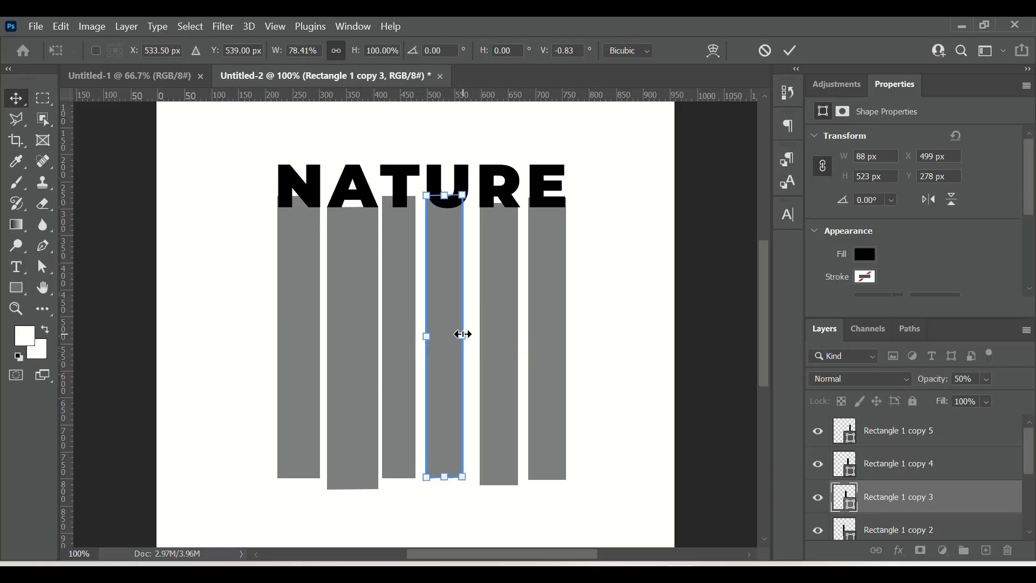
{"action": "left_click", "coordinate": [790, 50]}
{"action": "key", "text": "Right"}
{"action": "key", "text": "Right"}
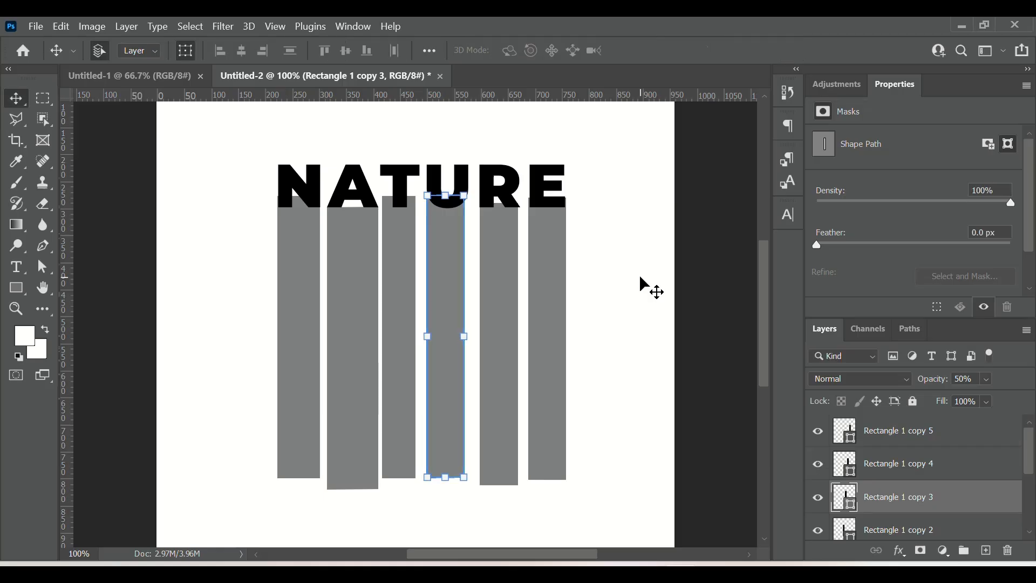
{"action": "key", "text": "Right"}
{"action": "key", "text": "Right"}
{"action": "key", "text": "Right"}
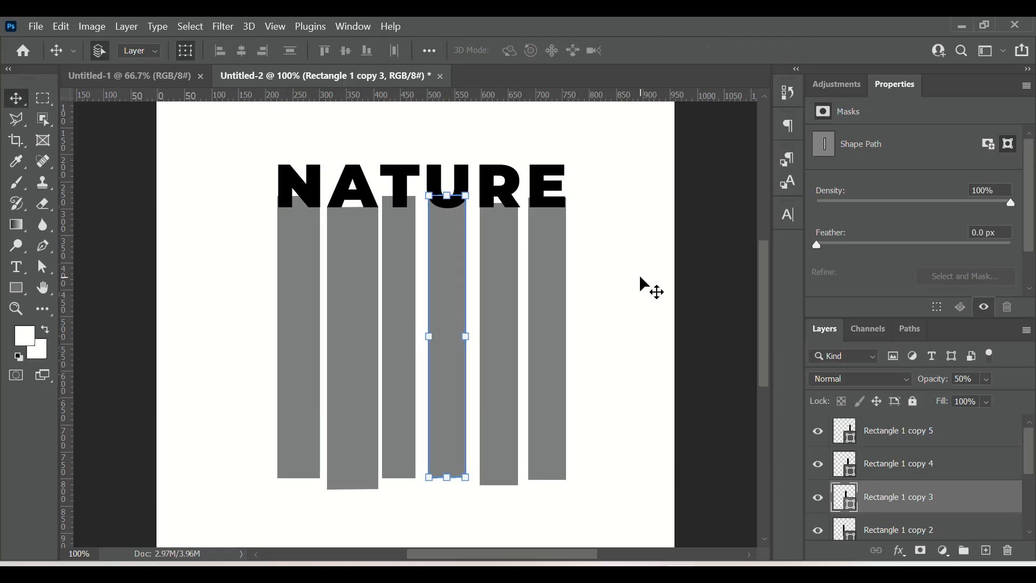
Step: Nudge the fourth rectangle down 3 px
{"action": "left_click", "coordinate": [561, 340]}
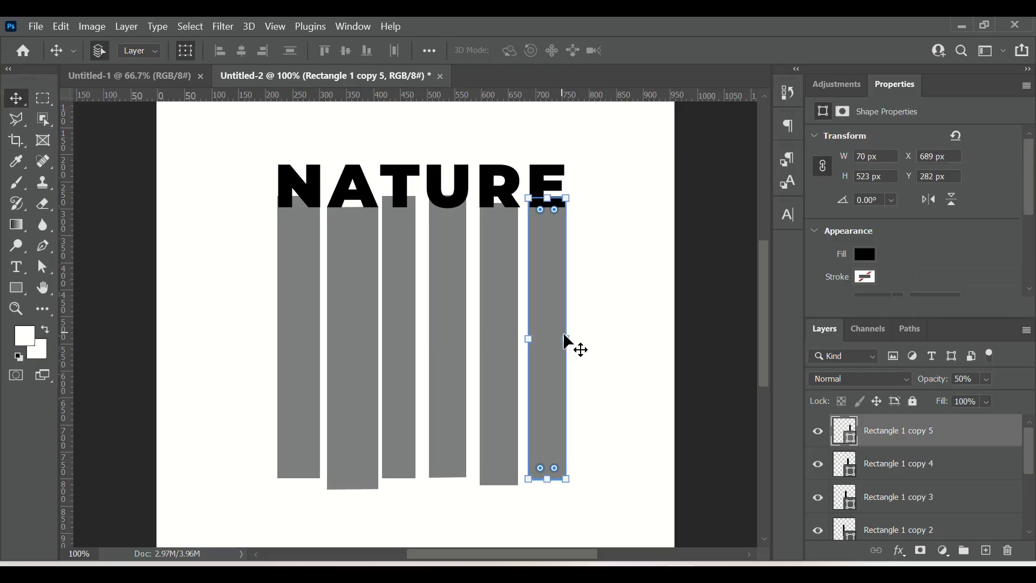
{"action": "left_click", "coordinate": [445, 327]}
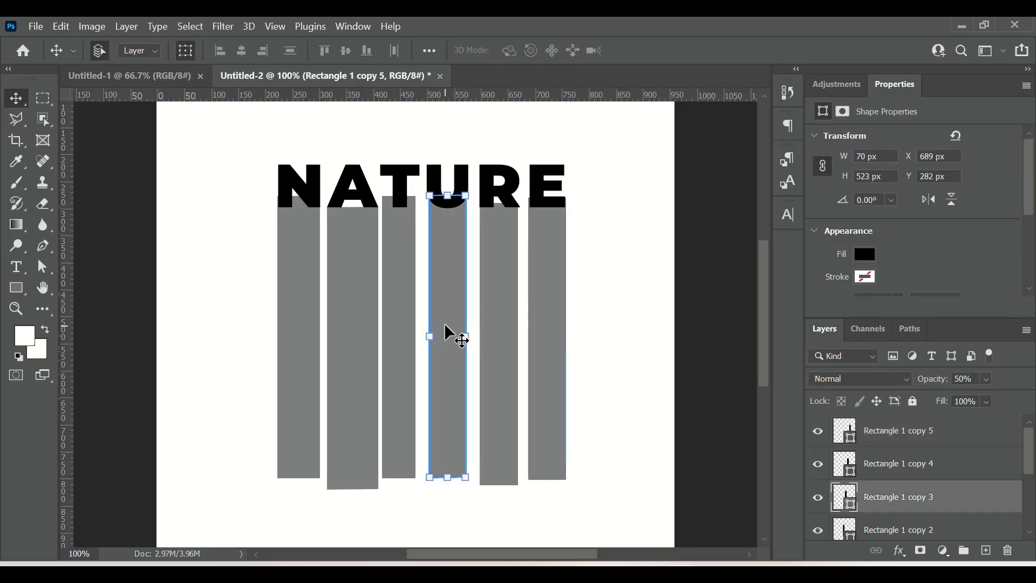
{"action": "key", "text": "Down"}
{"action": "key", "text": "Down"}
{"action": "key", "text": "Down"}
Step: Shorten the first rectangle to 96.56% of its height by raising its bottom edge
{"action": "left_click", "coordinate": [340, 361]}
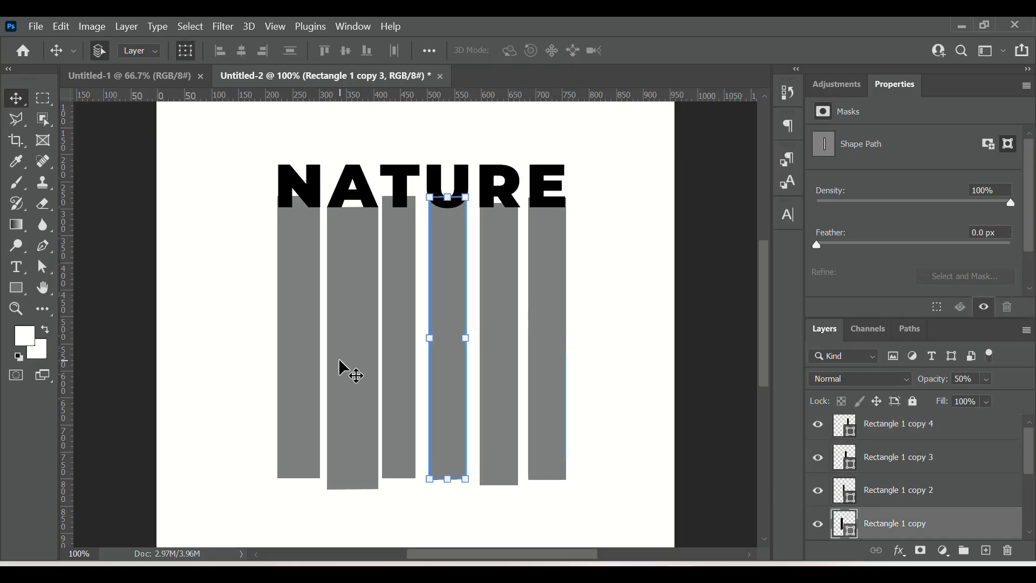
{"action": "left_click", "coordinate": [306, 362]}
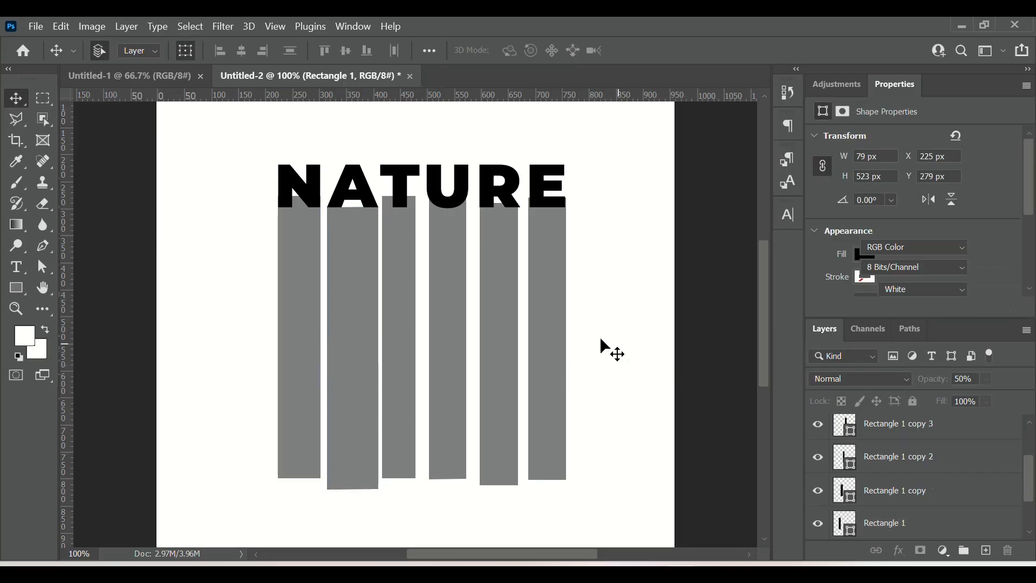
{"action": "left_click", "coordinate": [546, 363]}
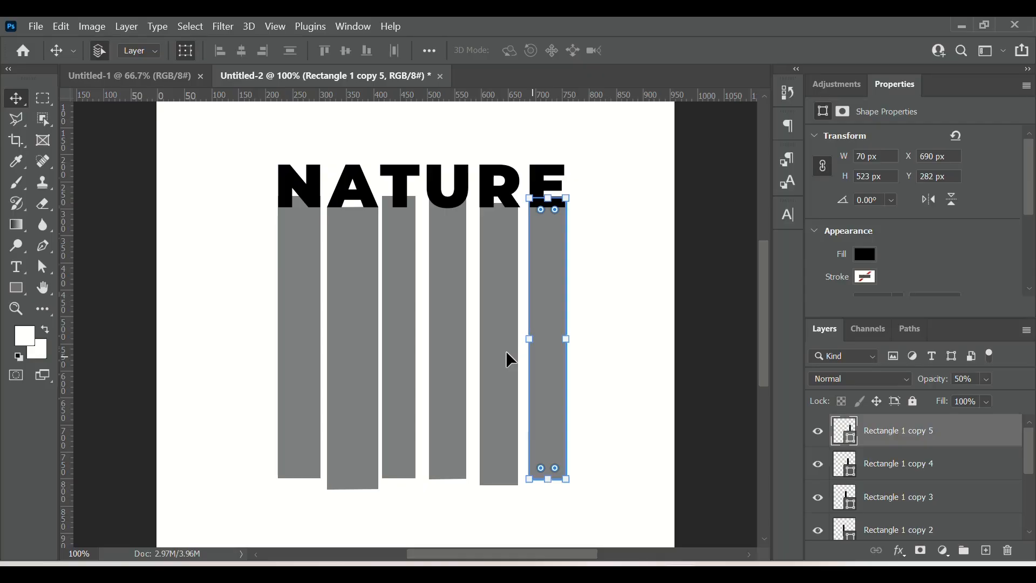
{"action": "left_click", "coordinate": [354, 356]}
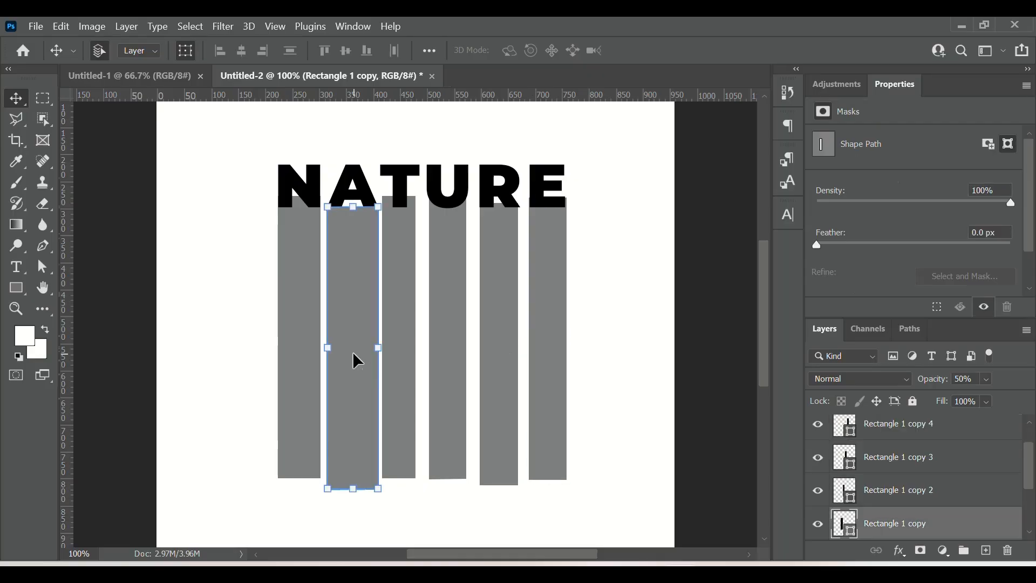
{"action": "left_click_drag", "start_coordinate": [735, 437], "coordinate": [469, 478]}
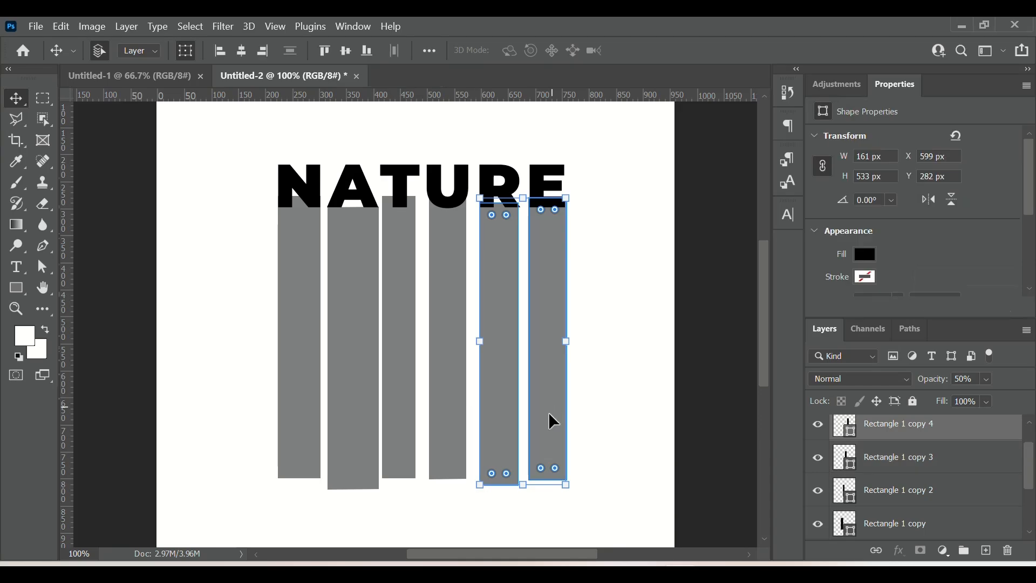
{"action": "left_click", "coordinate": [907, 474]}
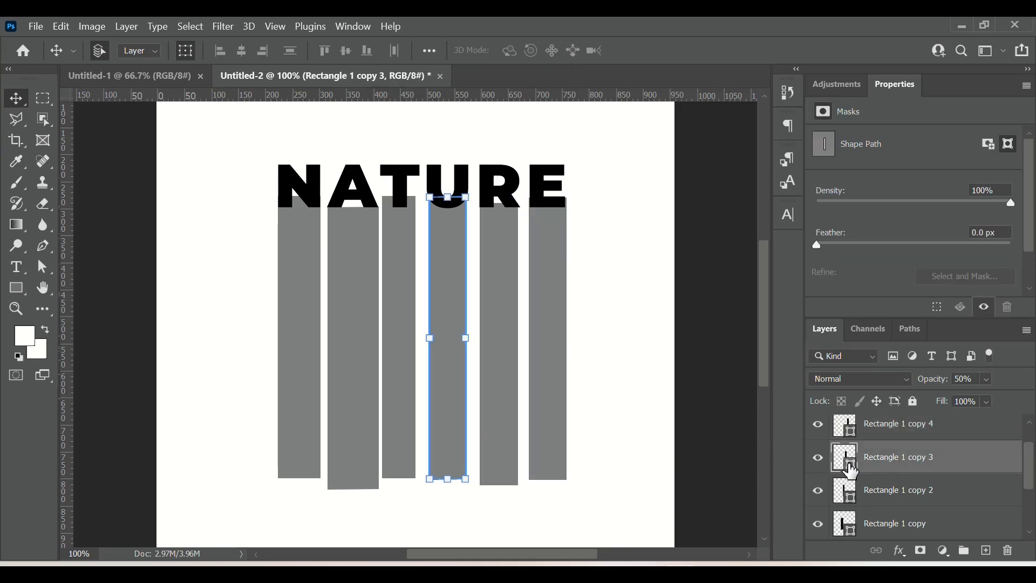
{"action": "left_click", "coordinate": [283, 476]}
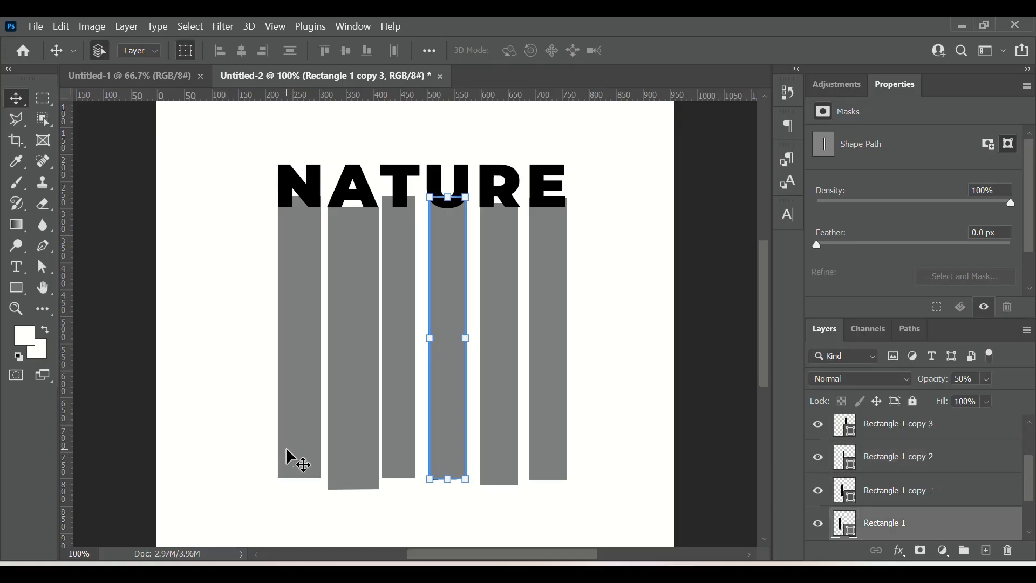
{"action": "left_click_drag", "start_coordinate": [299, 479], "coordinate": [300, 469]}
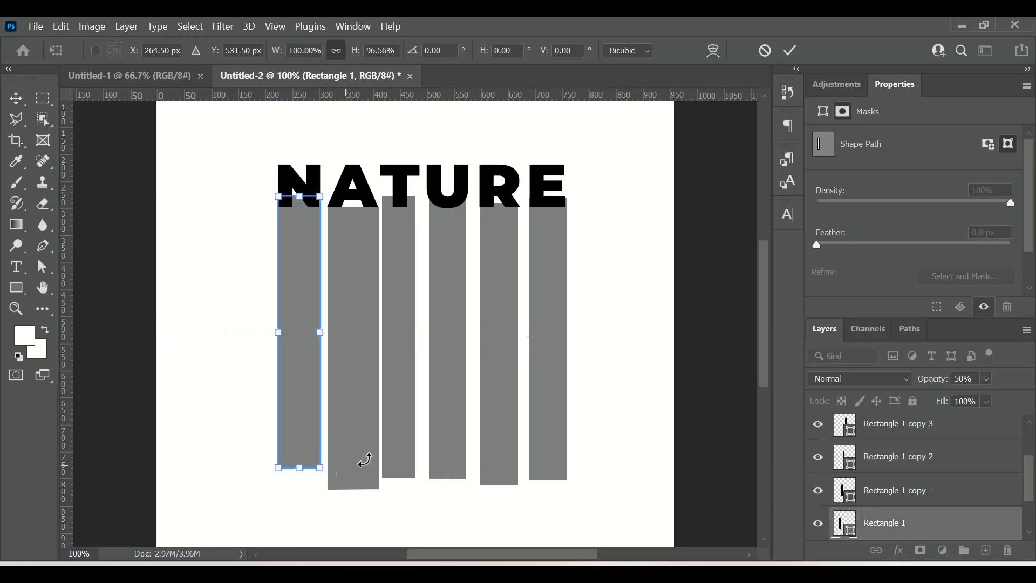
{"action": "left_click", "coordinate": [793, 51]}
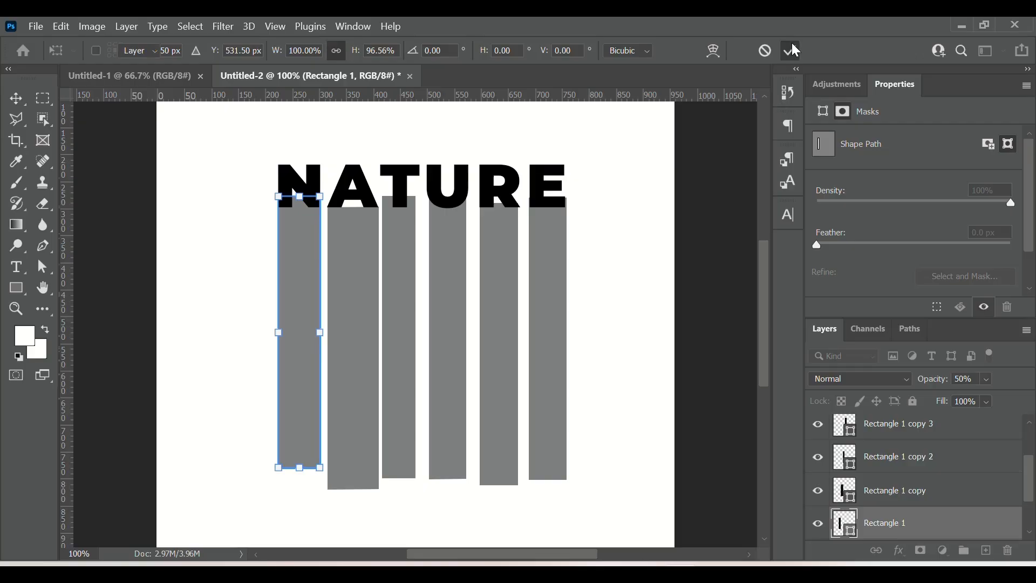
Step: Shorten the second rectangle to 92.56% height by raising its bottom edge
{"action": "left_click", "coordinate": [358, 412]}
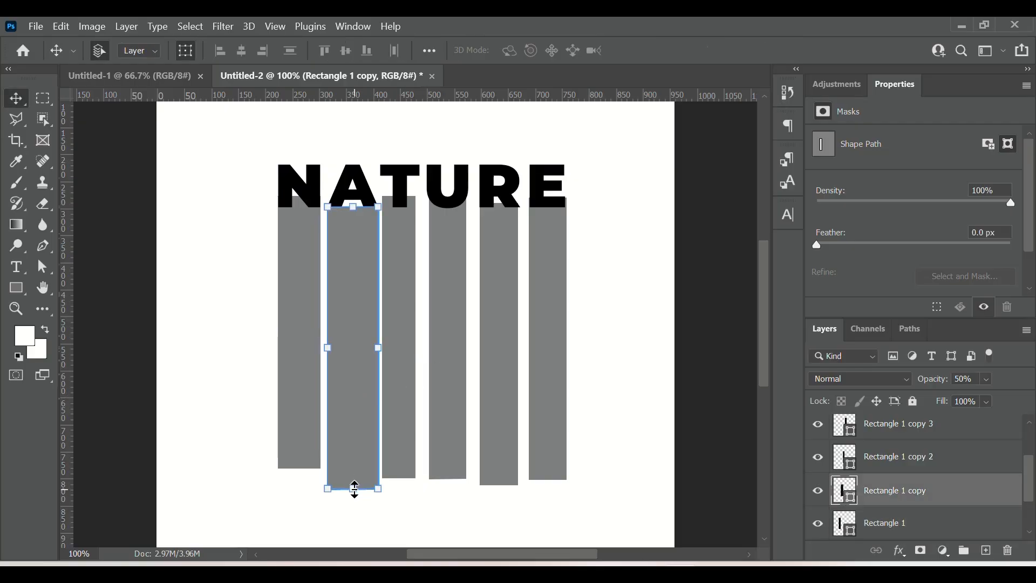
{"action": "left_click_drag", "start_coordinate": [355, 490], "coordinate": [354, 470]}
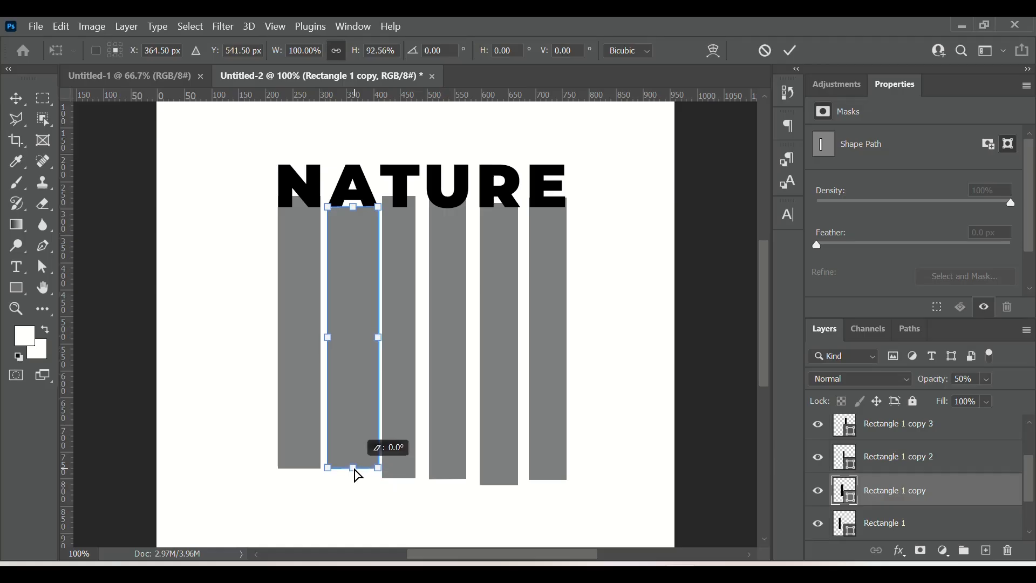
{"action": "left_click", "coordinate": [410, 418]}
Step: Shorten the third rectangle to 96.75% height by raising its bottom edge
{"action": "left_click", "coordinate": [400, 480]}
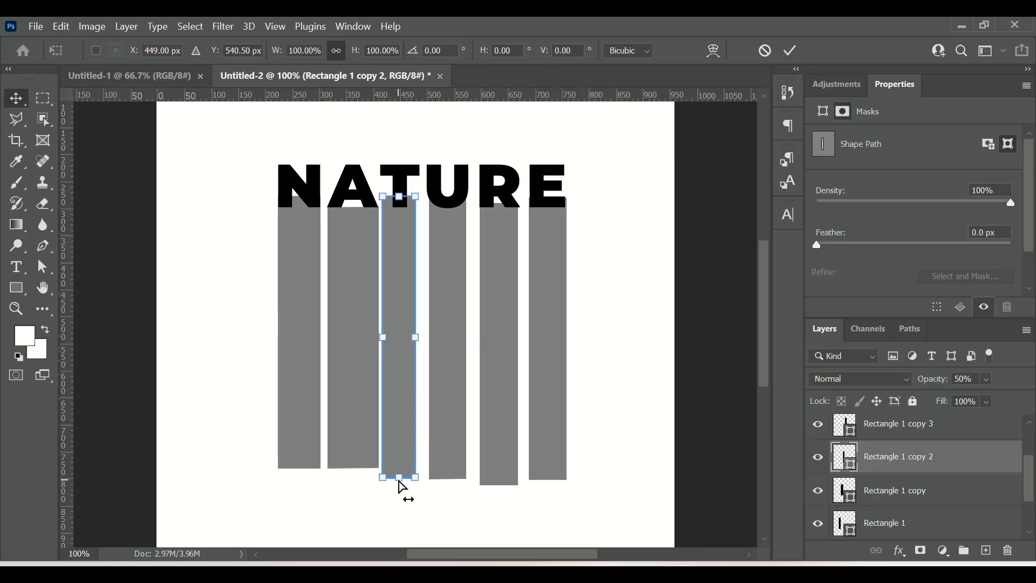
{"action": "left_click_drag", "start_coordinate": [399, 480], "coordinate": [399, 471]}
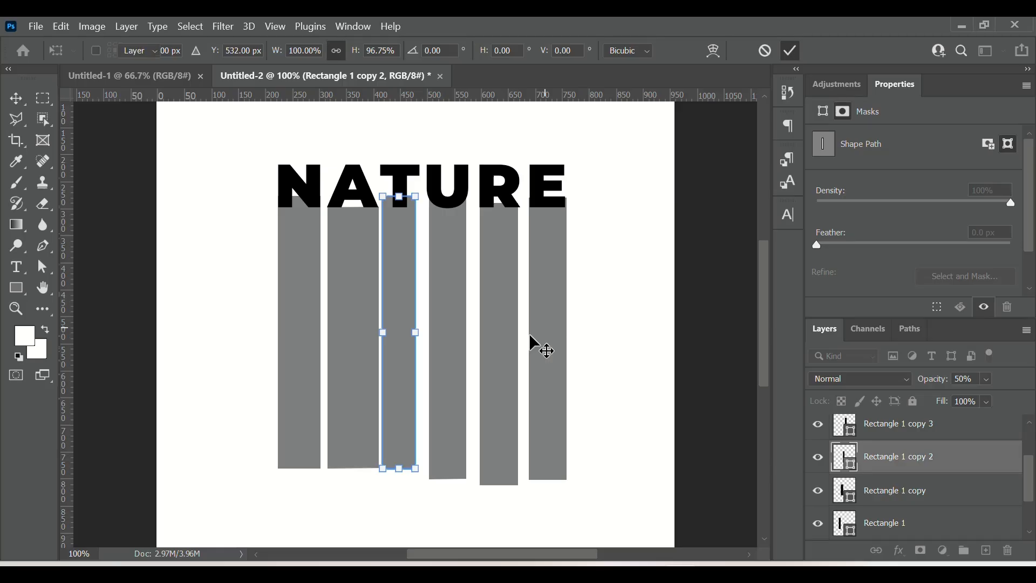
{"action": "key", "text": "Return"}
Step: Shorten the fourth rectangle to 96.95% height with Free Transform
{"action": "left_click", "coordinate": [465, 402]}
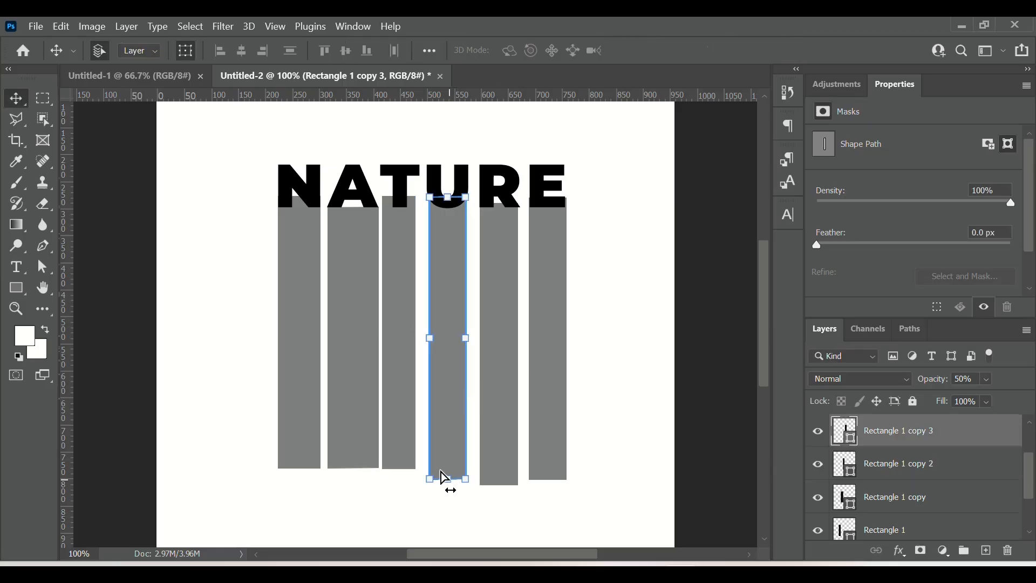
{"action": "key", "text": "ctrl+t"}
{"action": "left_click_drag", "start_coordinate": [449, 479], "coordinate": [450, 475]}
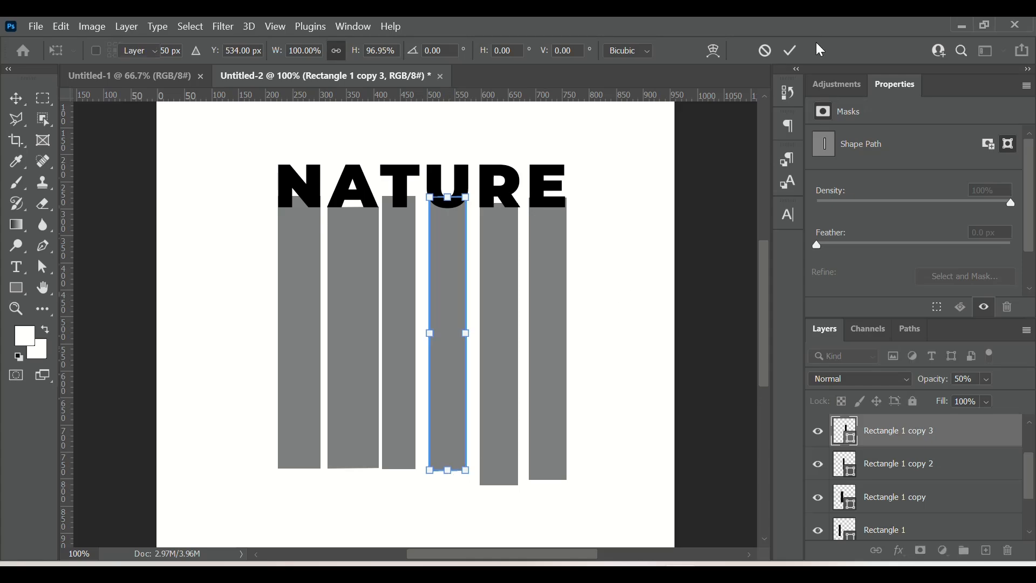
{"action": "key", "text": "Return"}
Step: Shorten the fifth rectangle to 94.26% height by raising its bottom edge
{"action": "left_click", "coordinate": [510, 425]}
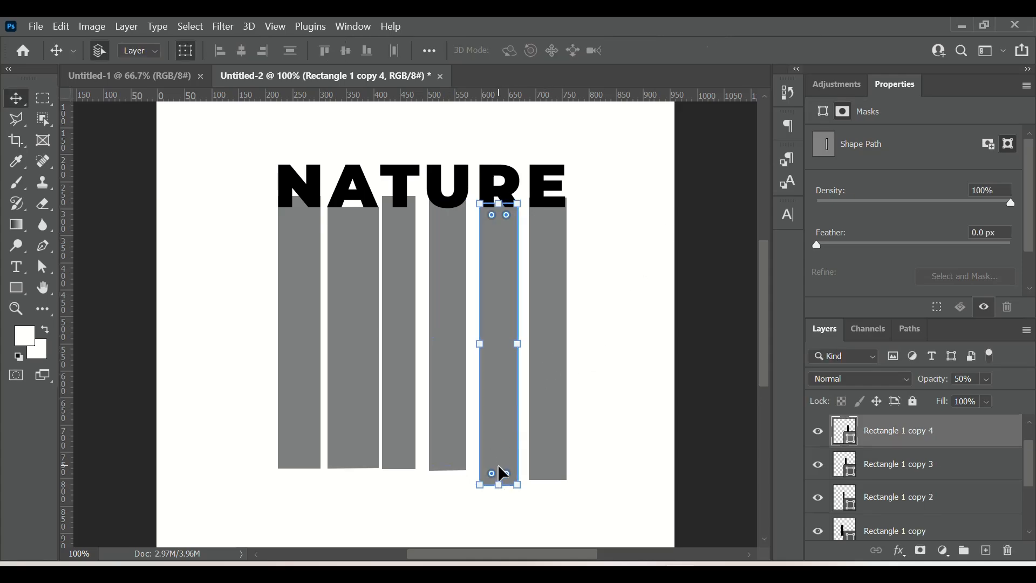
{"action": "left_click_drag", "start_coordinate": [496, 487], "coordinate": [499, 474]}
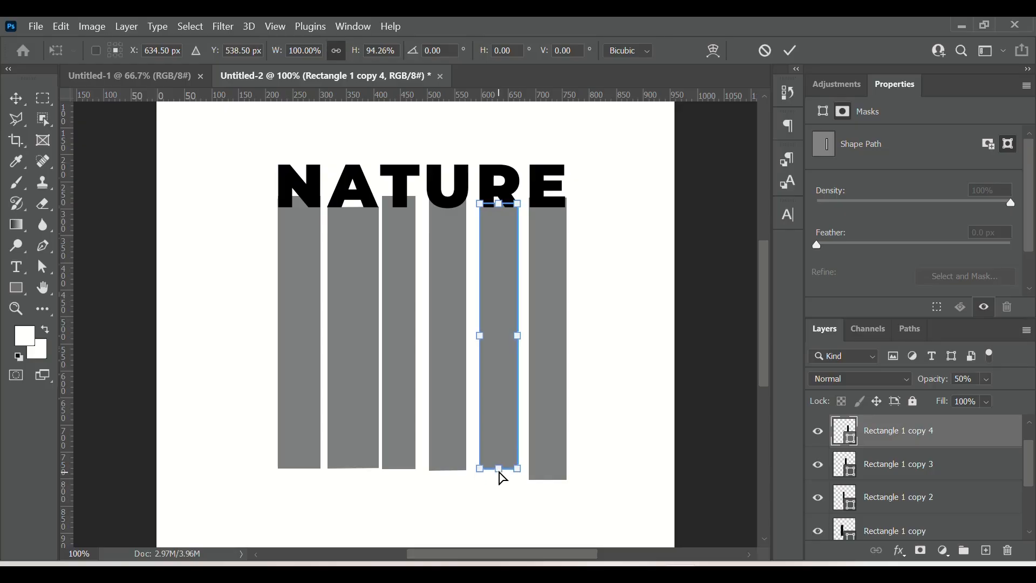
{"action": "left_click", "coordinate": [789, 50]}
Step: Shorten the sixth rectangle to 95.98% height with Free Transform
{"action": "left_click", "coordinate": [556, 434]}
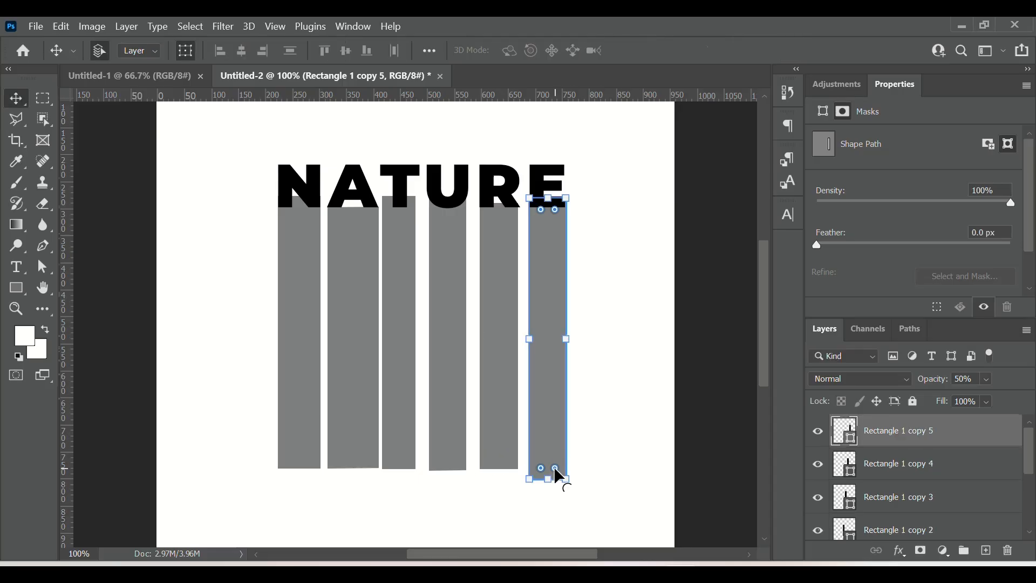
{"action": "key", "text": "ctrl+t"}
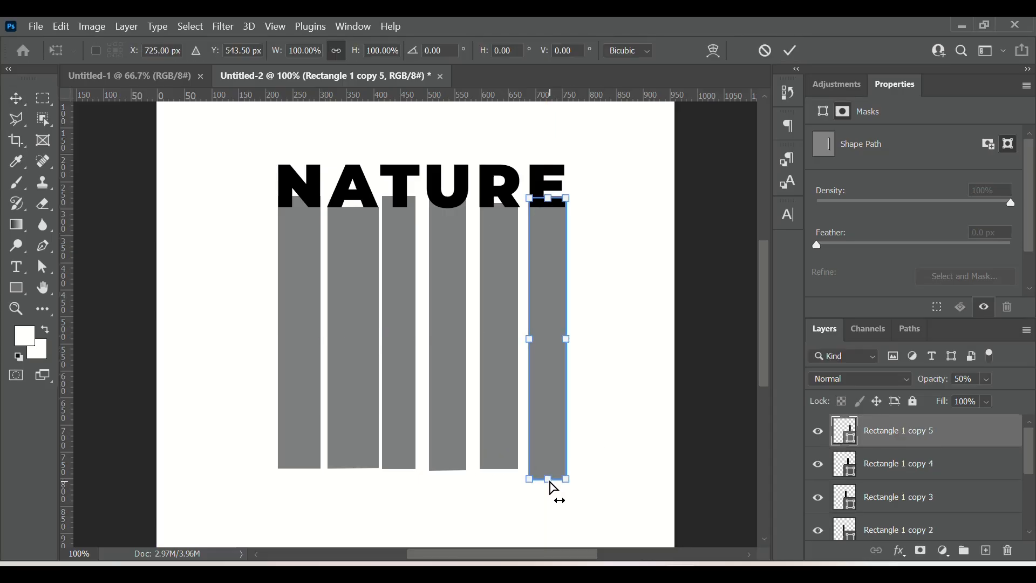
{"action": "left_click_drag", "start_coordinate": [553, 488], "coordinate": [550, 474]}
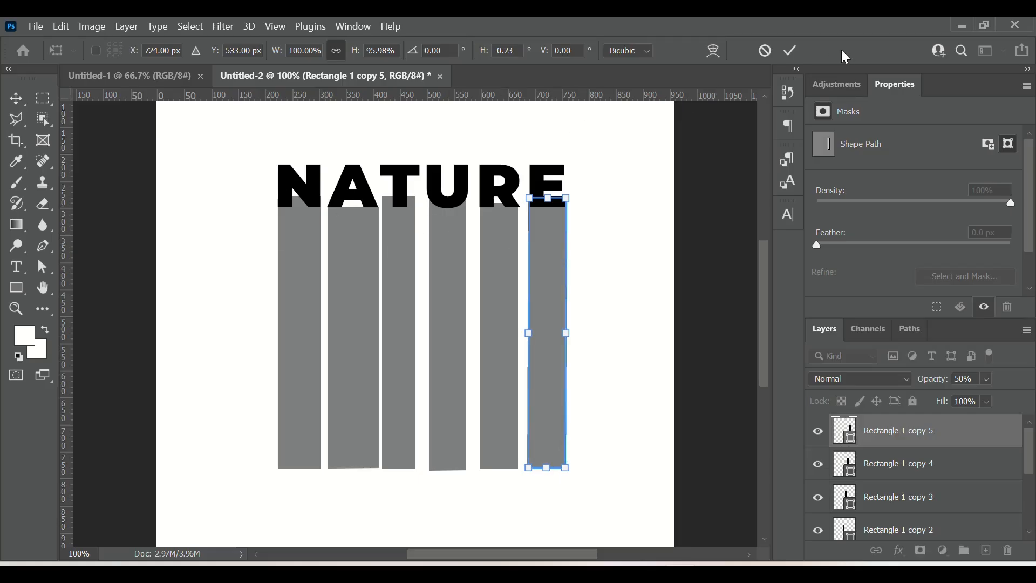
{"action": "left_click", "coordinate": [790, 50]}
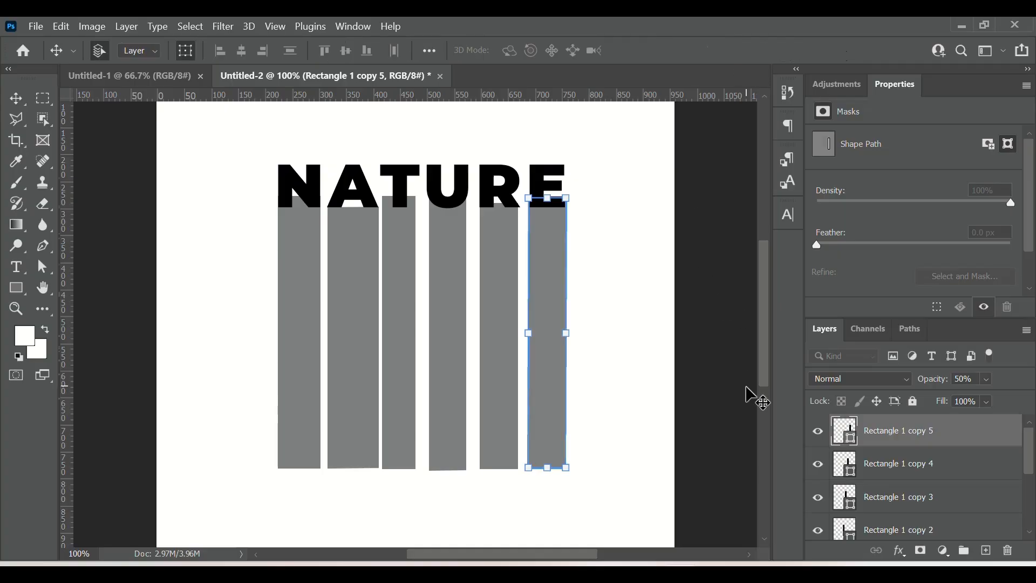
Step: Nudge the third rectangle 2 px to the right
{"action": "left_click", "coordinate": [402, 411]}
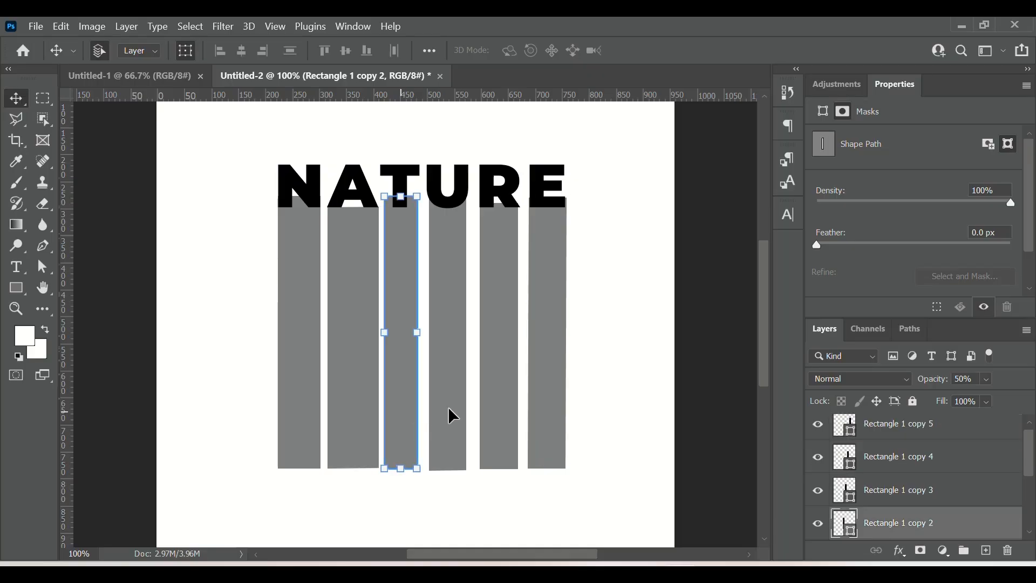
{"action": "key", "text": "Right"}
{"action": "key", "text": "Right"}
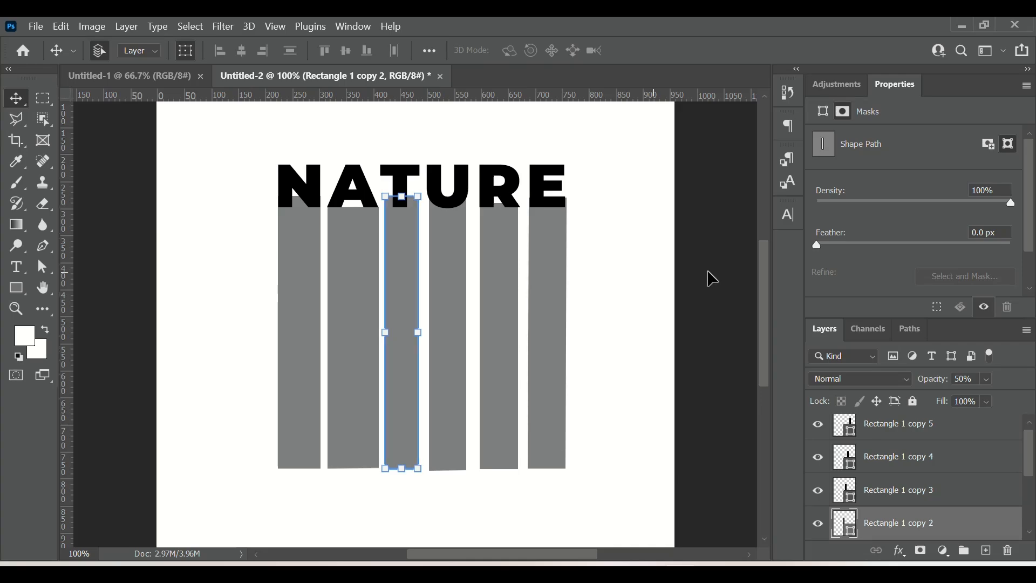
Step: Select all six rectangle layers and set their opacity to 100%
{"action": "left_click", "coordinate": [564, 356]}
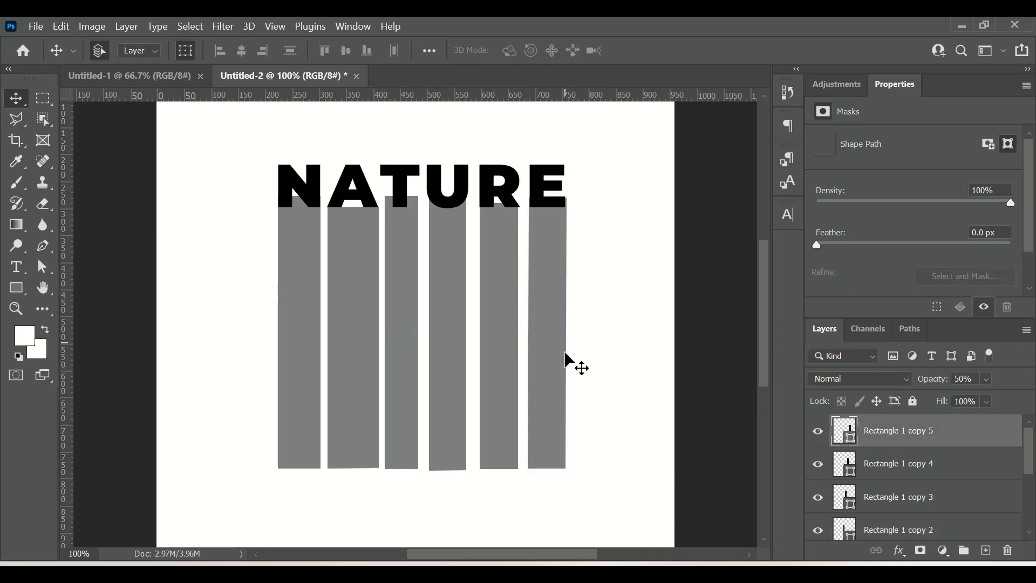
{"action": "left_click", "coordinate": [630, 410]}
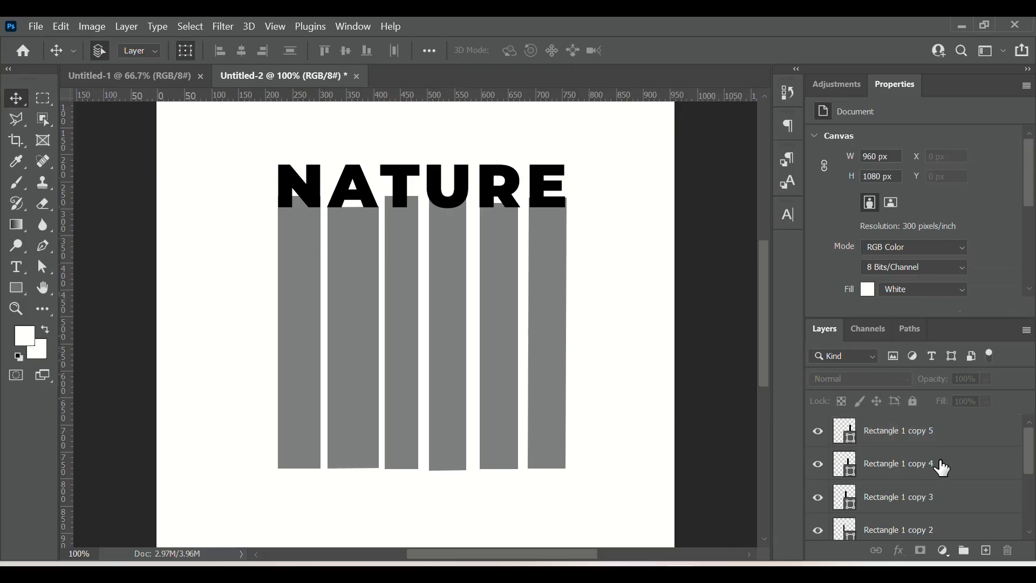
{"action": "scroll", "coordinate": [924, 488], "scroll_direction": "down", "scroll_amount": 1}
{"action": "left_click", "coordinate": [916, 498]}
{"action": "scroll", "coordinate": [908, 437], "scroll_direction": "up", "scroll_amount": 1}
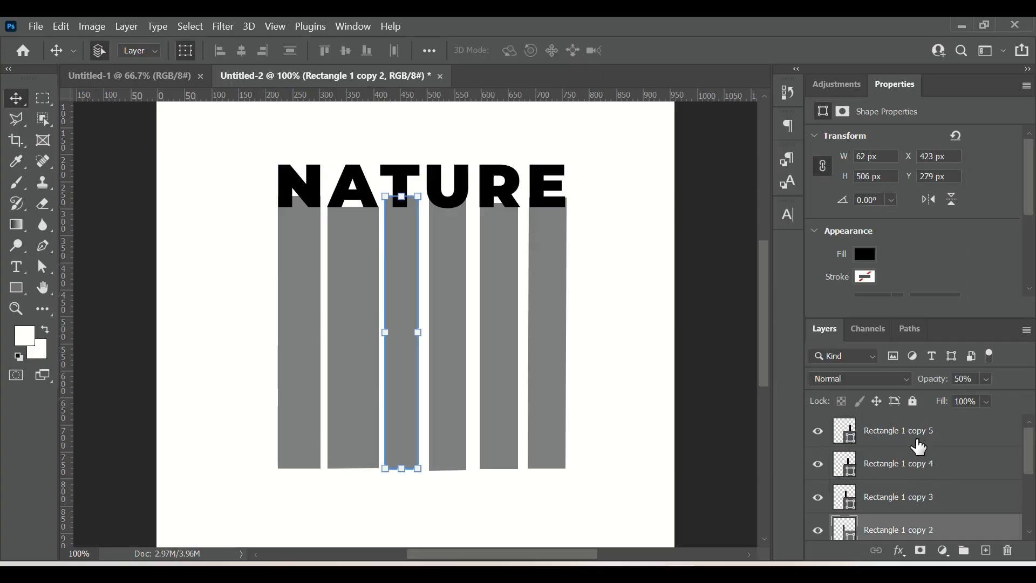
{"action": "left_click", "coordinate": [902, 432]}
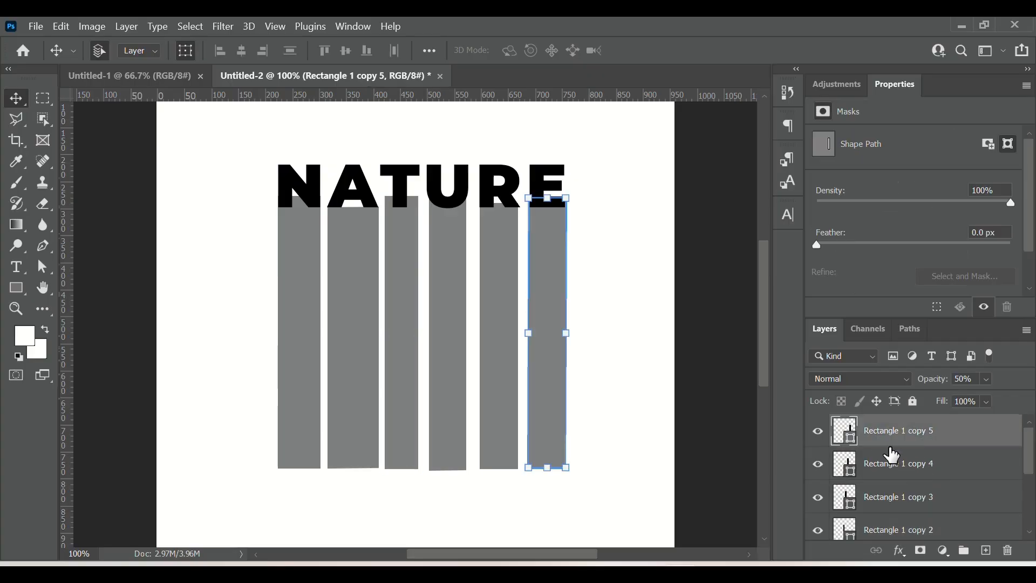
{"action": "scroll", "coordinate": [913, 522], "scroll_direction": "down", "scroll_amount": 4}
{"action": "left_click", "coordinate": [914, 507], "text": "shift"}
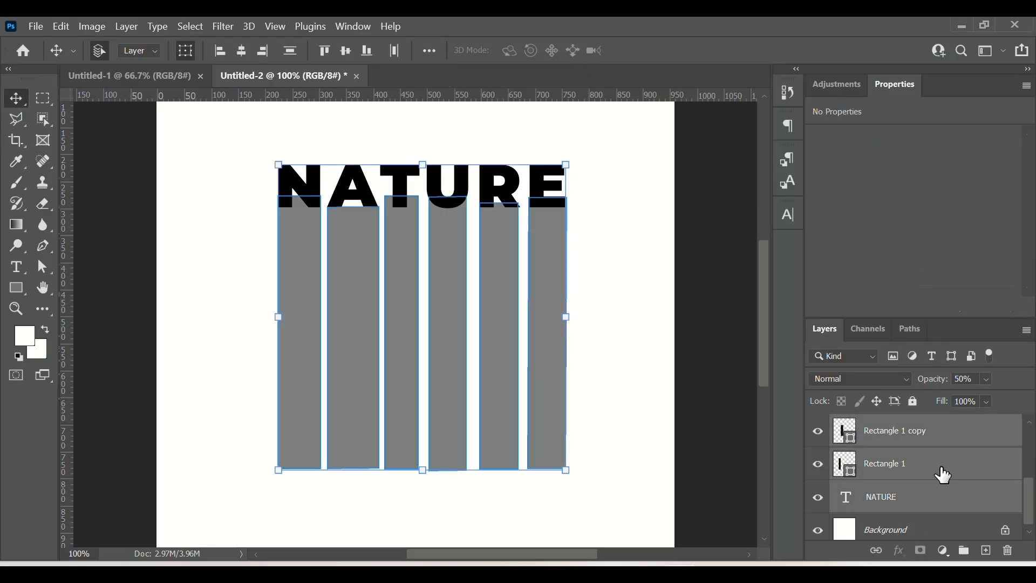
{"action": "left_click", "coordinate": [985, 381]}
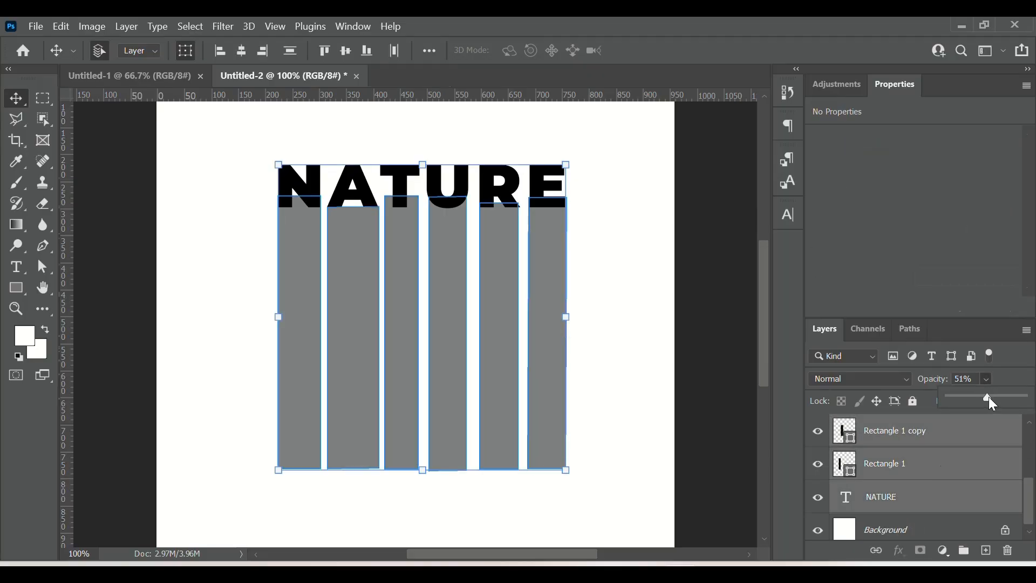
{"action": "left_click_drag", "start_coordinate": [988, 397], "coordinate": [1034, 400]}
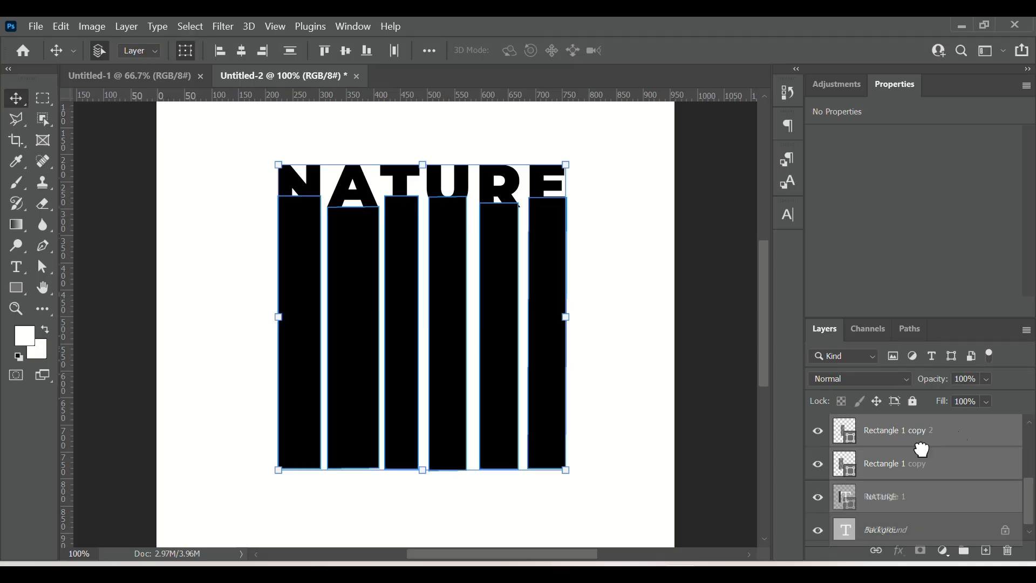
Step: Group the title and rectangles into one group and nudge it up 6 px
{"action": "left_click", "coordinate": [964, 551]}
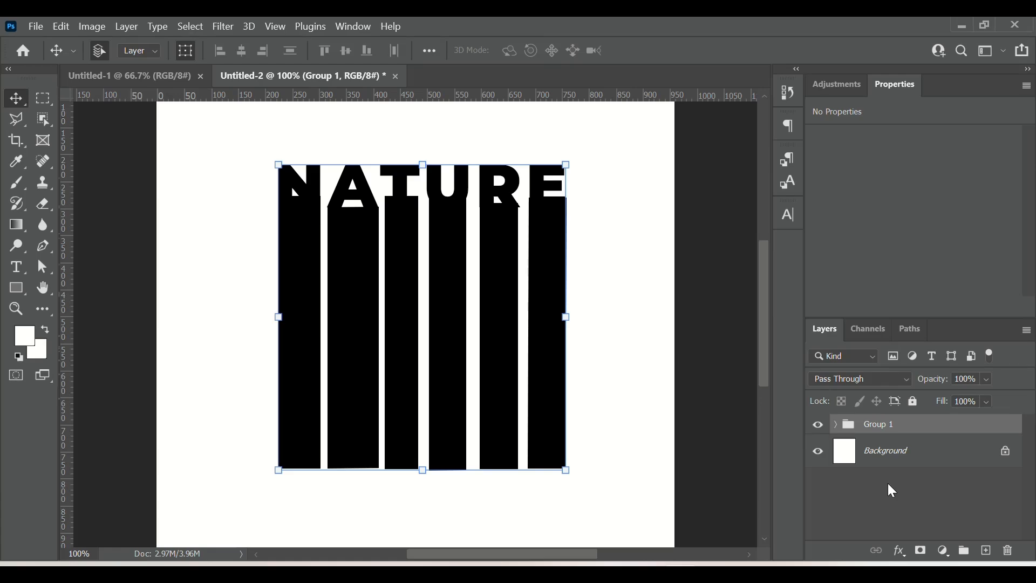
{"action": "key", "text": "Up"}
{"action": "key", "text": "Up"}
{"action": "key", "text": "Up"}
{"action": "key", "text": "Up"}
{"action": "key", "text": "Up"}
{"action": "key", "text": "Up"}
{"action": "key", "text": "Up"}
{"action": "key", "text": "Up"}
{"action": "key", "text": "Up"}
{"action": "key", "text": "Up"}
{"action": "key", "text": "Up"}
{"action": "key", "text": "Up"}
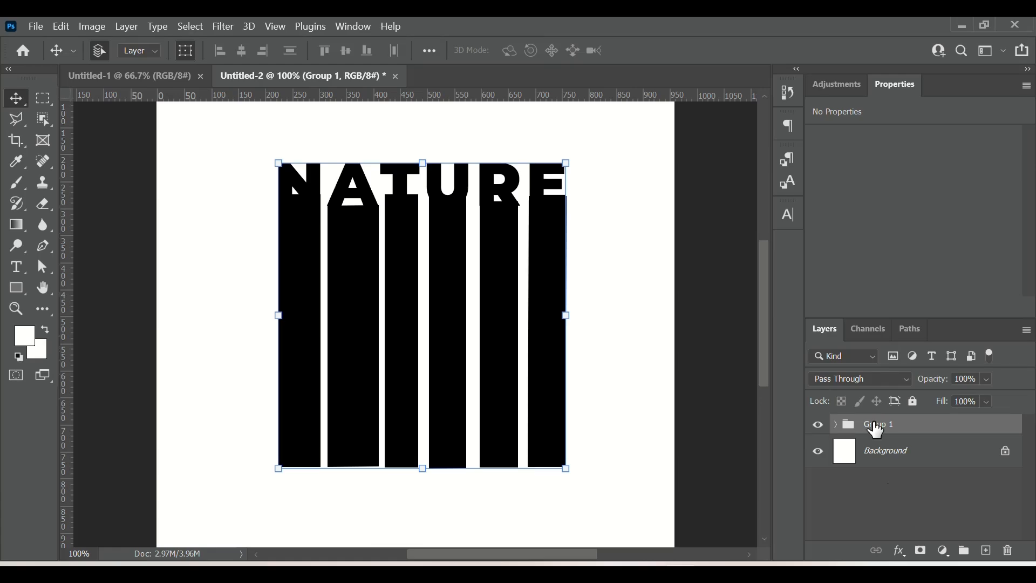
{"action": "key", "text": "Up"}
{"action": "key", "text": "Up"}
{"action": "key", "text": "Up"}
{"action": "key", "text": "Up"}
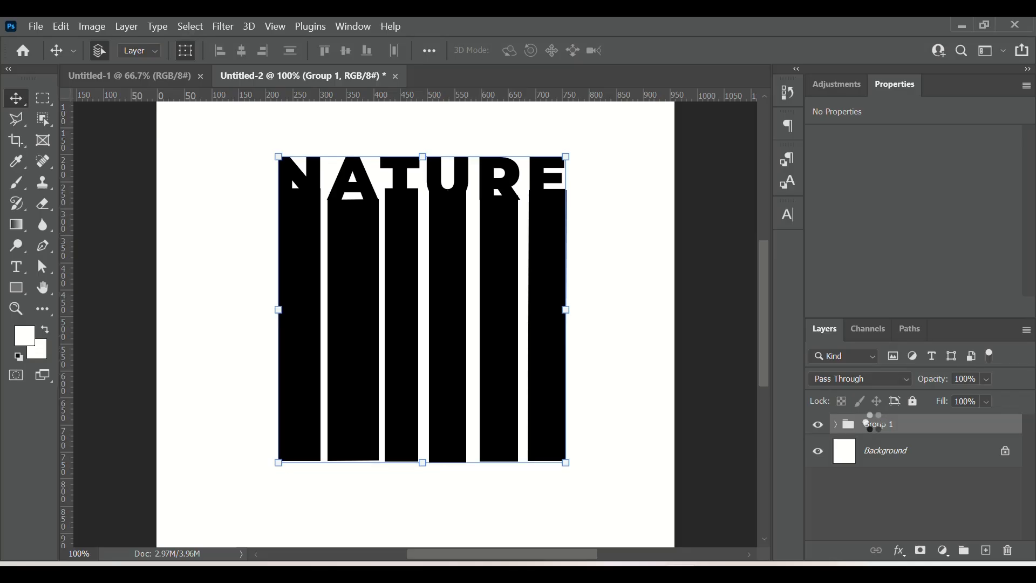
Step: Move the whole title-and-rectangles group up about 65 px with Free Transform
{"action": "scroll", "coordinate": [648, 399], "scroll_direction": "up", "scroll_amount": 3}
{"action": "scroll", "coordinate": [647, 399], "scroll_direction": "down", "scroll_amount": 1}
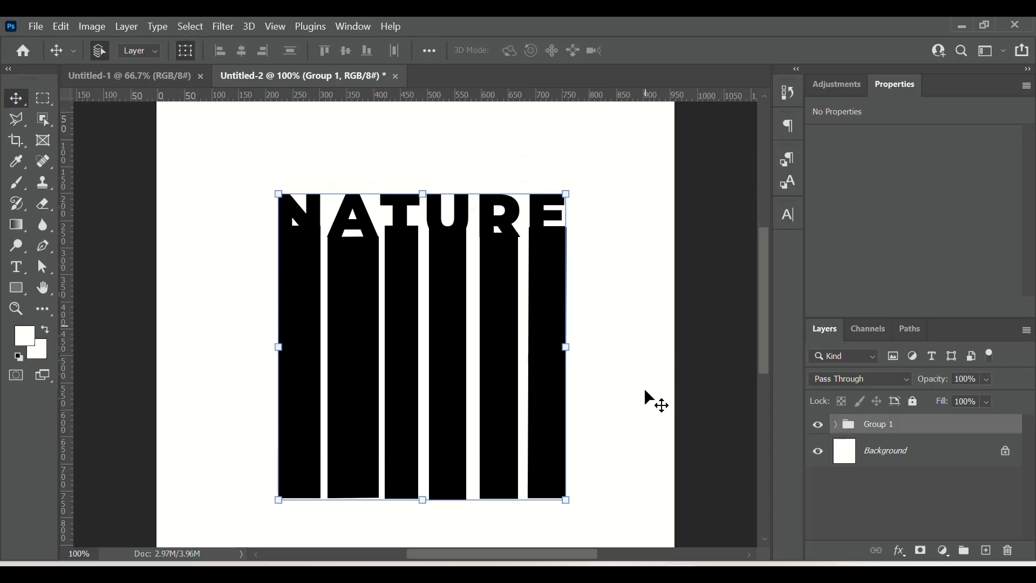
{"action": "scroll", "coordinate": [647, 400], "scroll_direction": "up", "scroll_amount": 3}
{"action": "scroll", "coordinate": [647, 399], "scroll_direction": "down", "scroll_amount": 5}
{"action": "scroll", "coordinate": [647, 400], "scroll_direction": "up", "scroll_amount": 2}
{"action": "scroll", "coordinate": [648, 400], "scroll_direction": "down", "scroll_amount": 2}
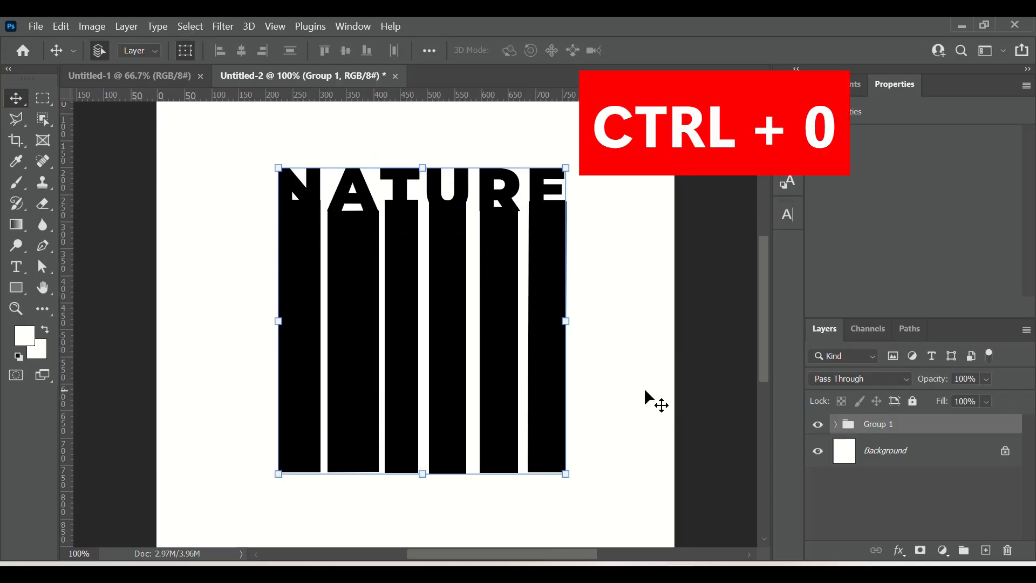
{"action": "key", "text": "ctrl"}
{"action": "key", "text": "ctrl+0"}
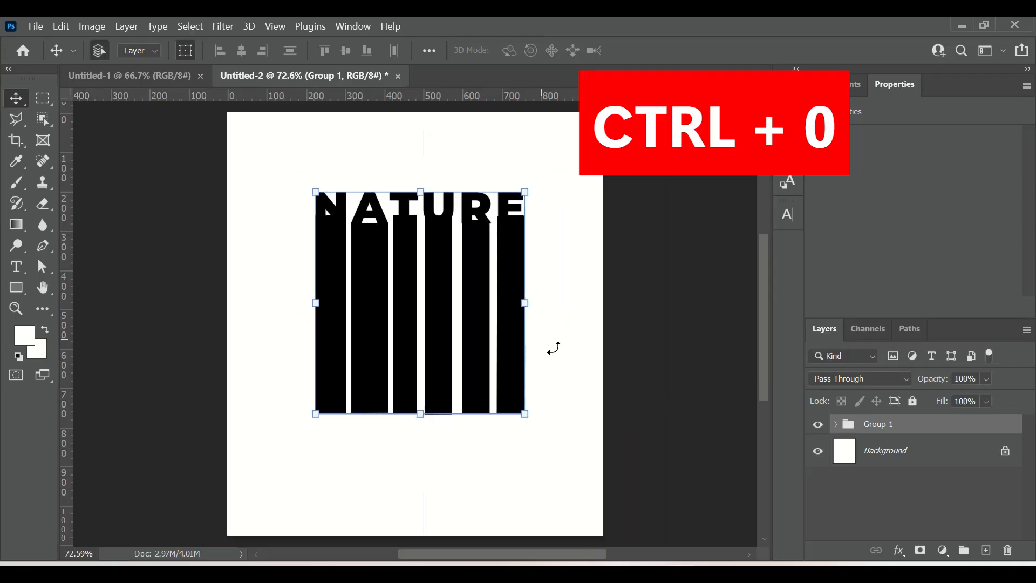
{"action": "key", "text": "ctrl+t"}
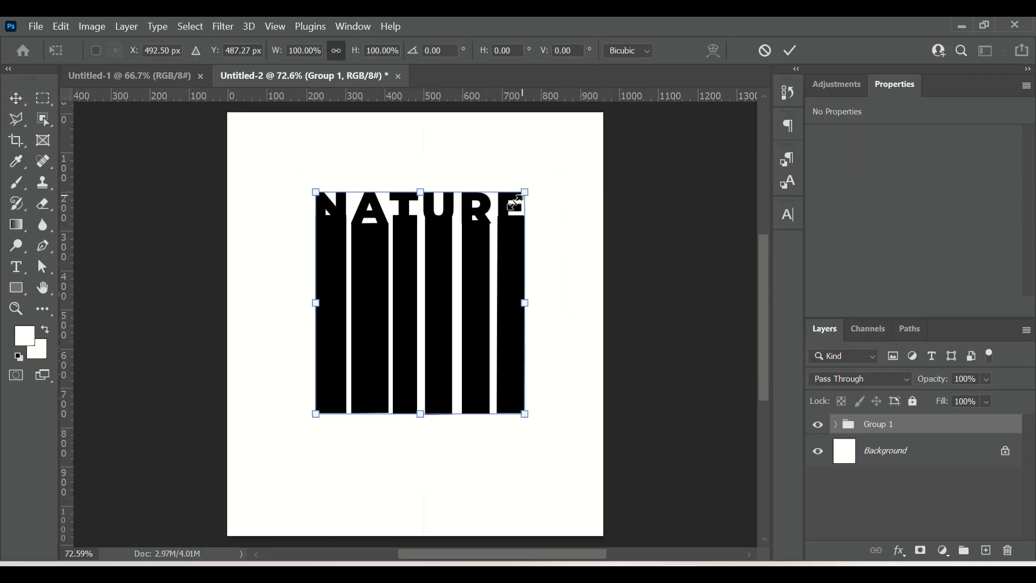
{"action": "mouse_move", "coordinate": [478, 279]}
{"action": "left_mouse_down"}
{"action": "mouse_move", "coordinate": [490, 254]}
{"action": "mouse_move", "coordinate": [482, 249]}
{"action": "mouse_move", "coordinate": [478, 267]}
{"action": "left_mouse_up"}
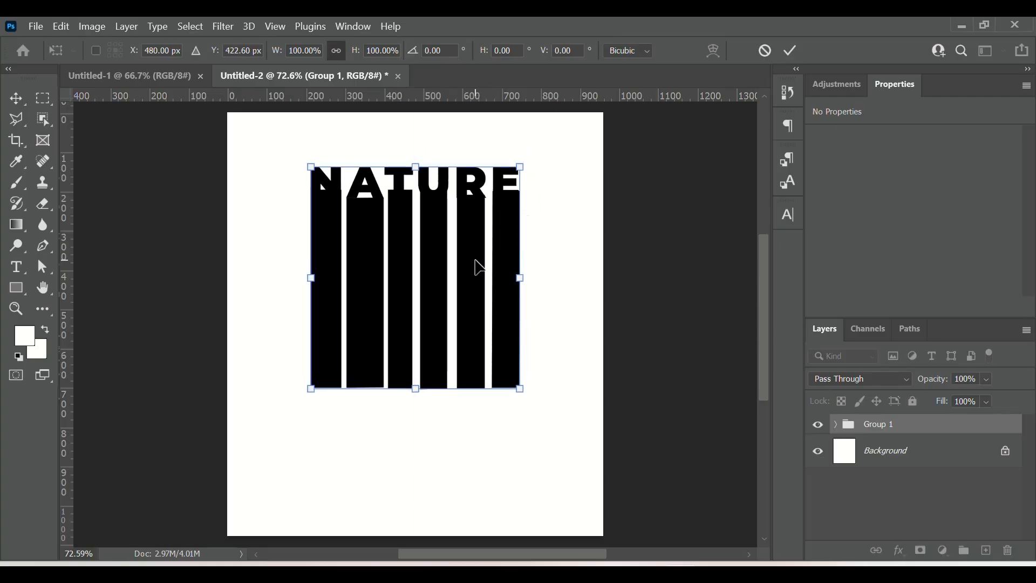
{"action": "left_click", "coordinate": [791, 50]}
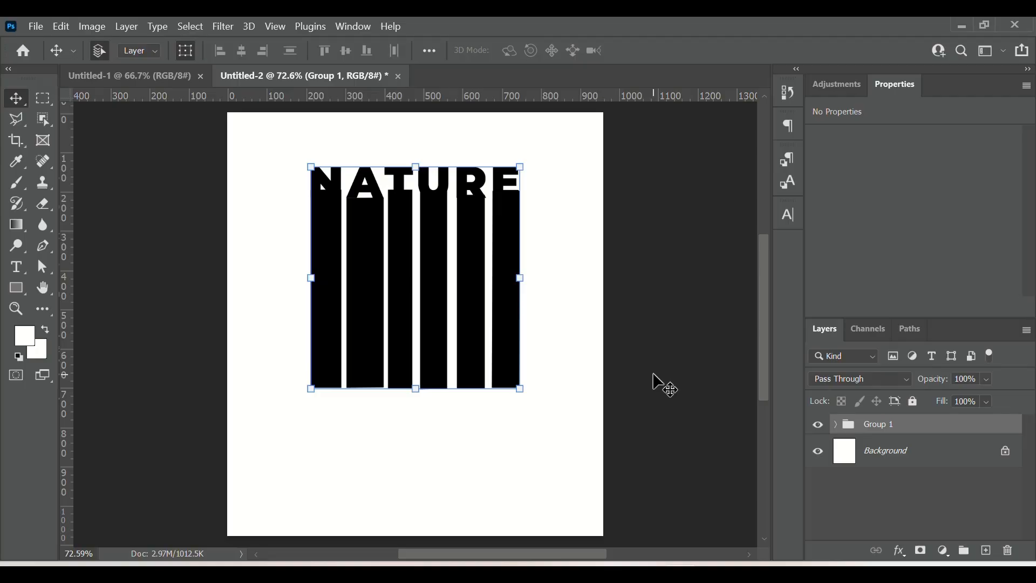
Step: Duplicate Group 1 as Group 1 copy in the same document
{"action": "right_click", "coordinate": [913, 428]}
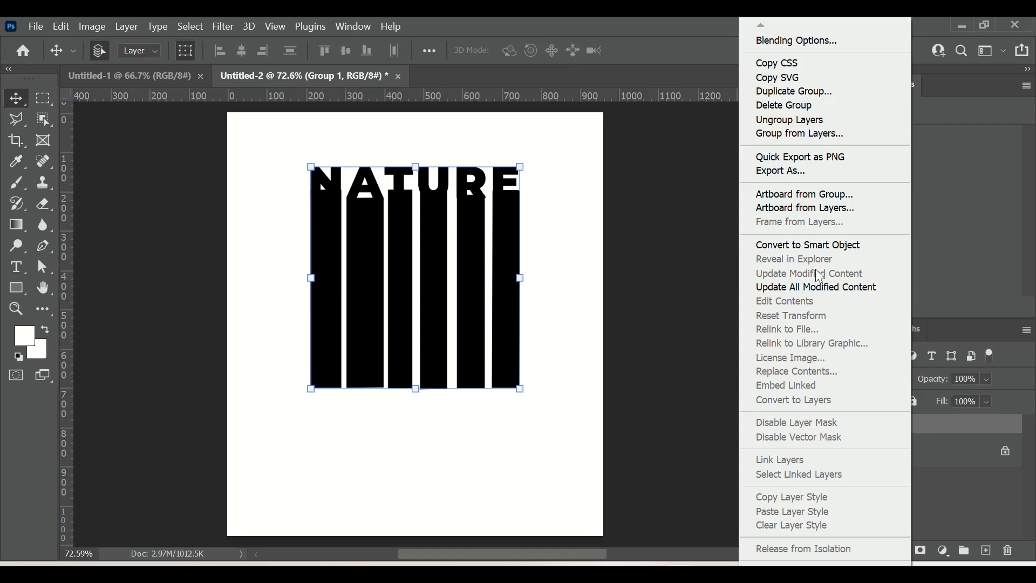
{"action": "left_click", "coordinate": [796, 93]}
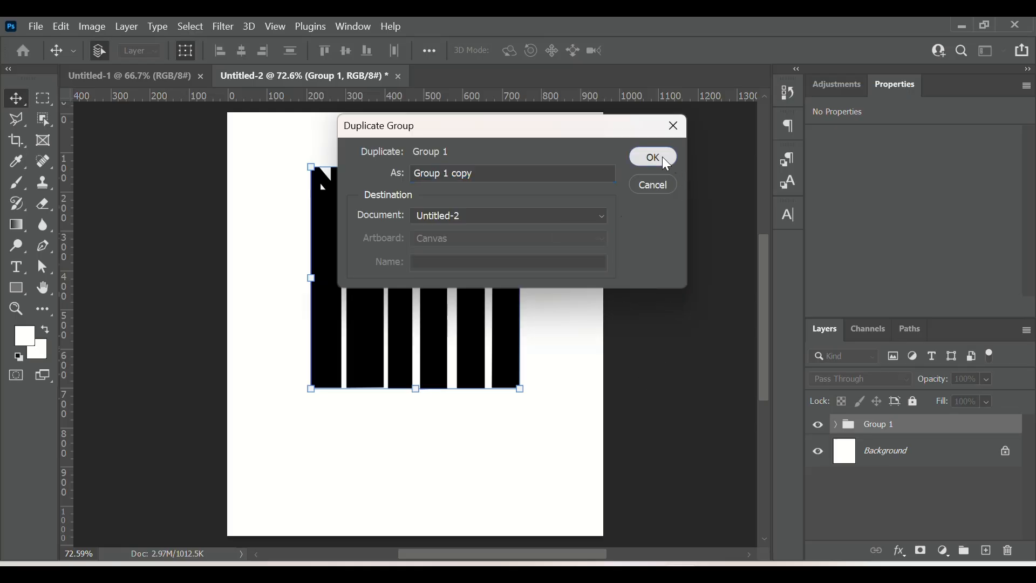
{"action": "left_click", "coordinate": [662, 156]}
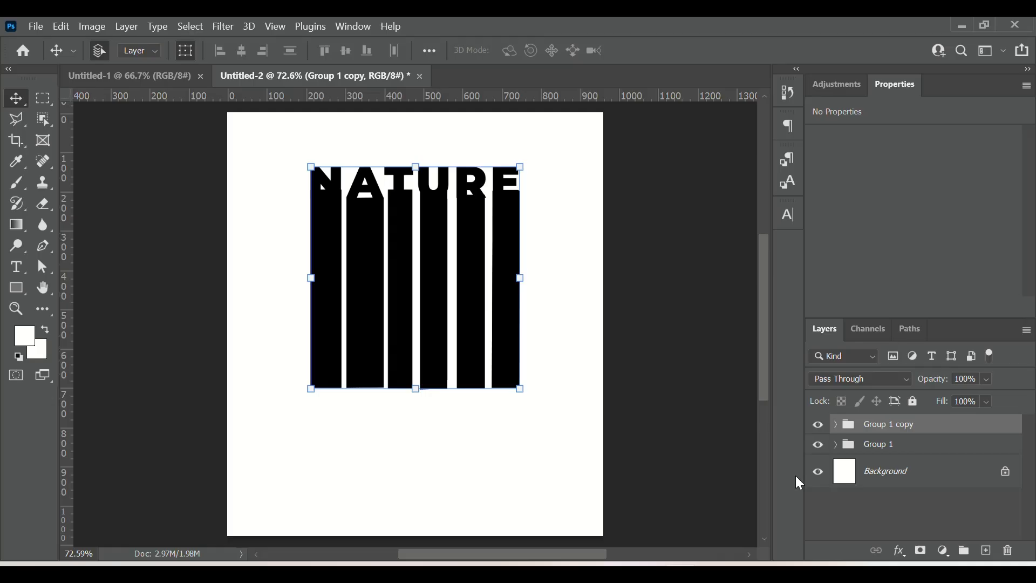
Step: Rename the duplicated group to TEXT OVERLAY
{"action": "double_click", "coordinate": [893, 429]}
{"action": "type", "text": "TE"}
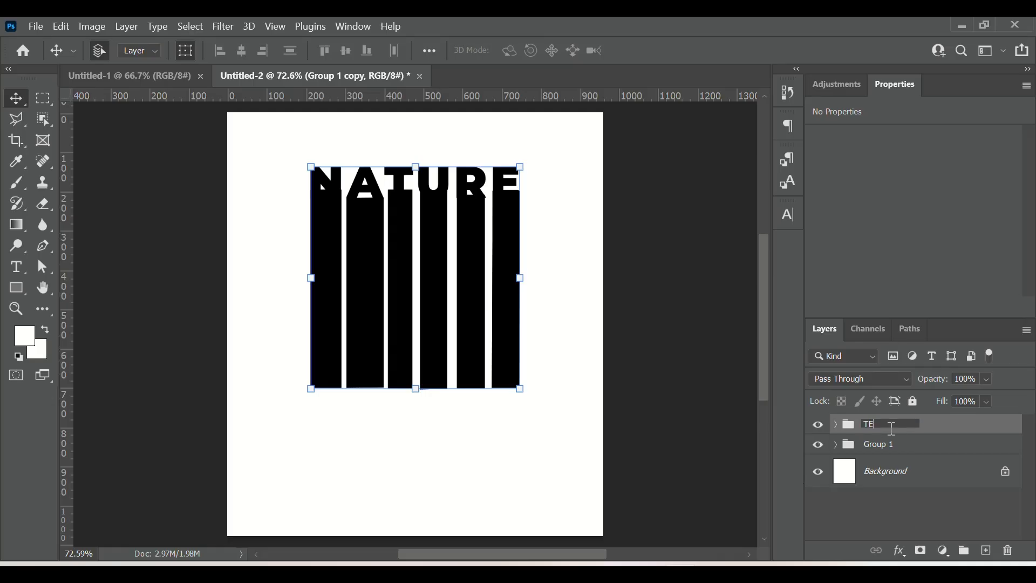
{"action": "type", "text": "XT C"}
{"action": "type", "text": "VERLAY"}
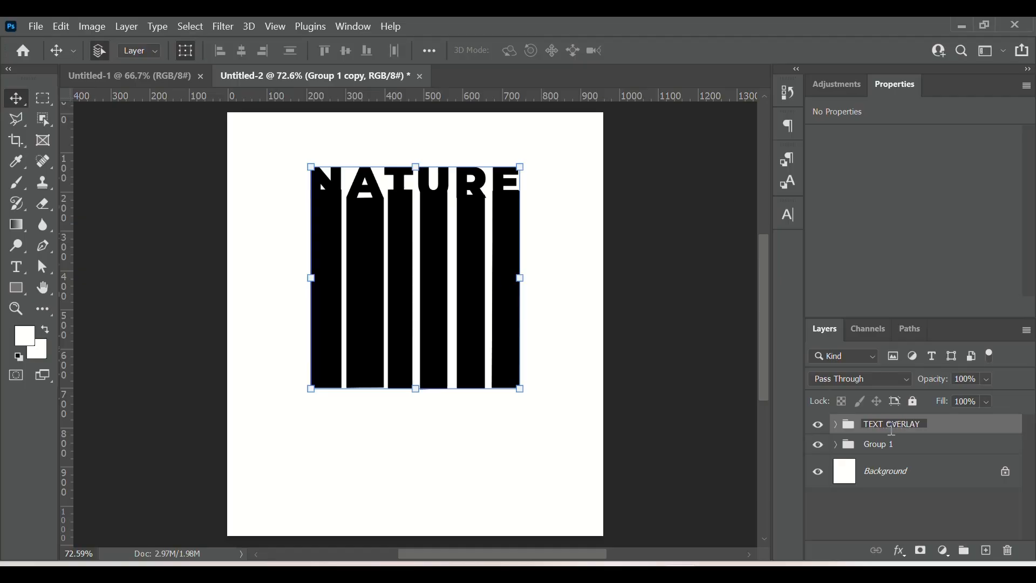
{"action": "key", "text": "Return"}
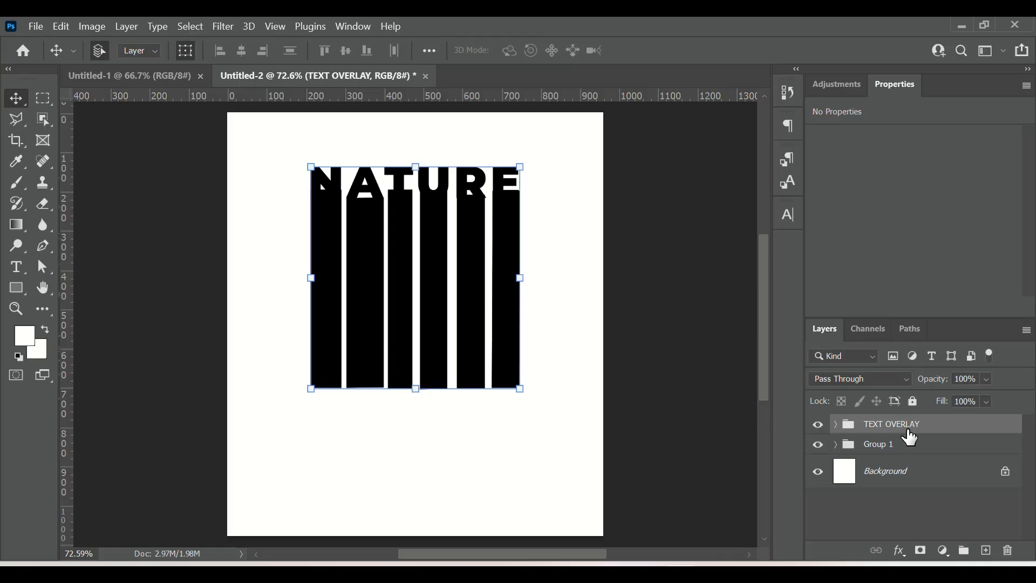
Step: Rename the original Group 1 to SHADOW and hide it
{"action": "double_click", "coordinate": [880, 446]}
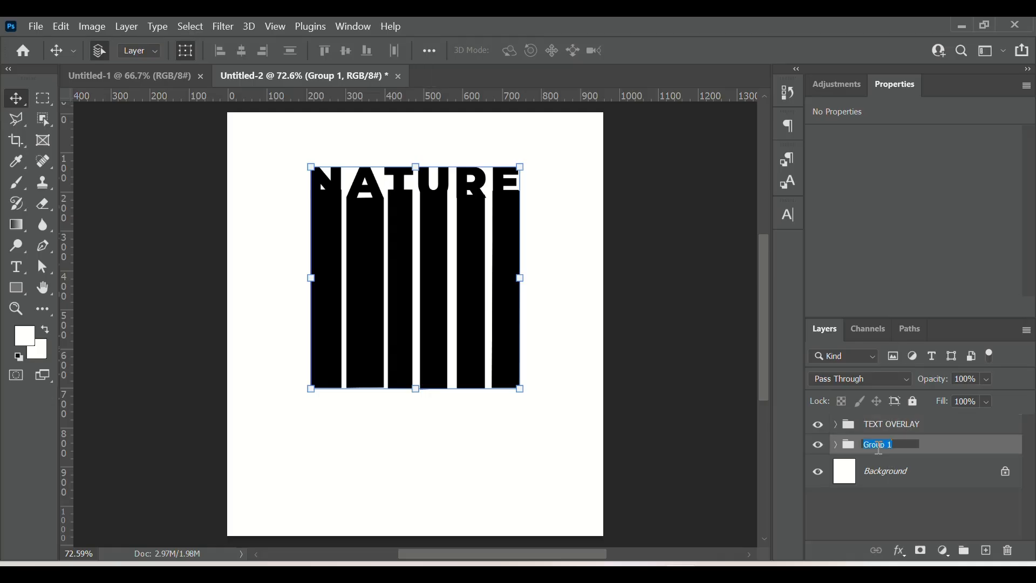
{"action": "type", "text": "SHADOW"}
{"action": "left_click", "coordinate": [955, 447]}
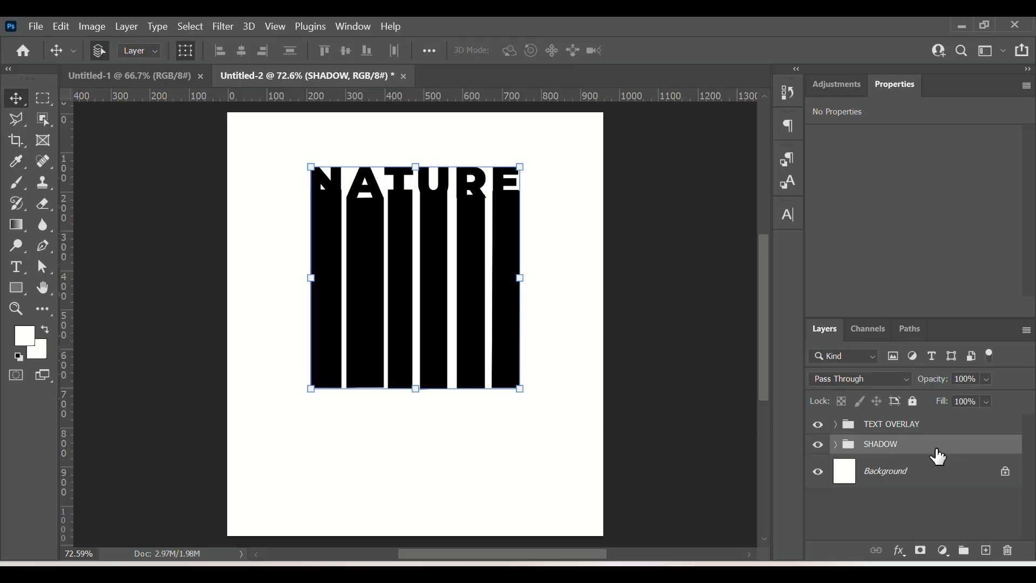
{"action": "left_click", "coordinate": [817, 445]}
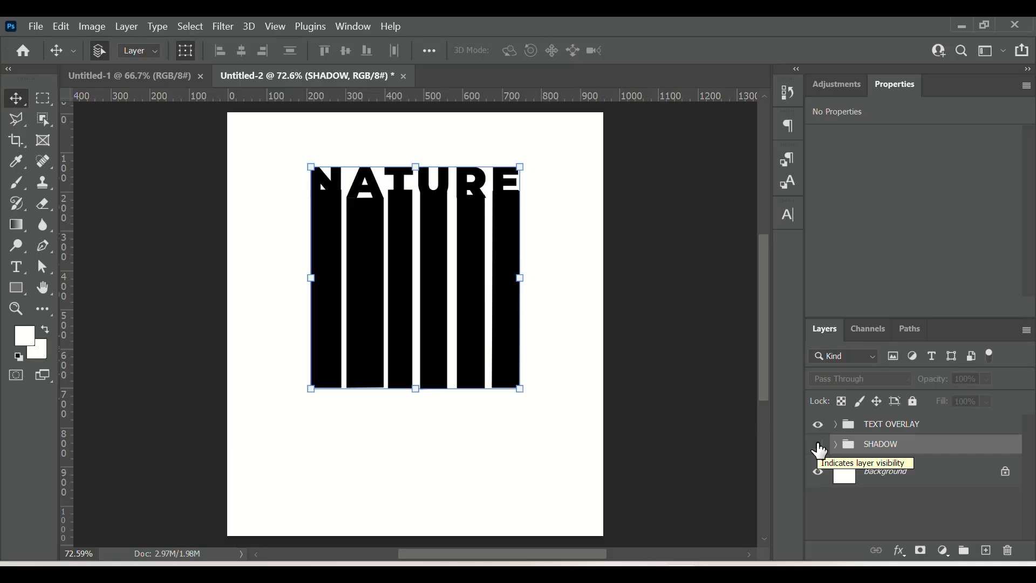
Step: Duplicate the NATURE text layer inside TEXT OVERLAY and move the copy above the group
{"action": "left_click", "coordinate": [924, 431]}
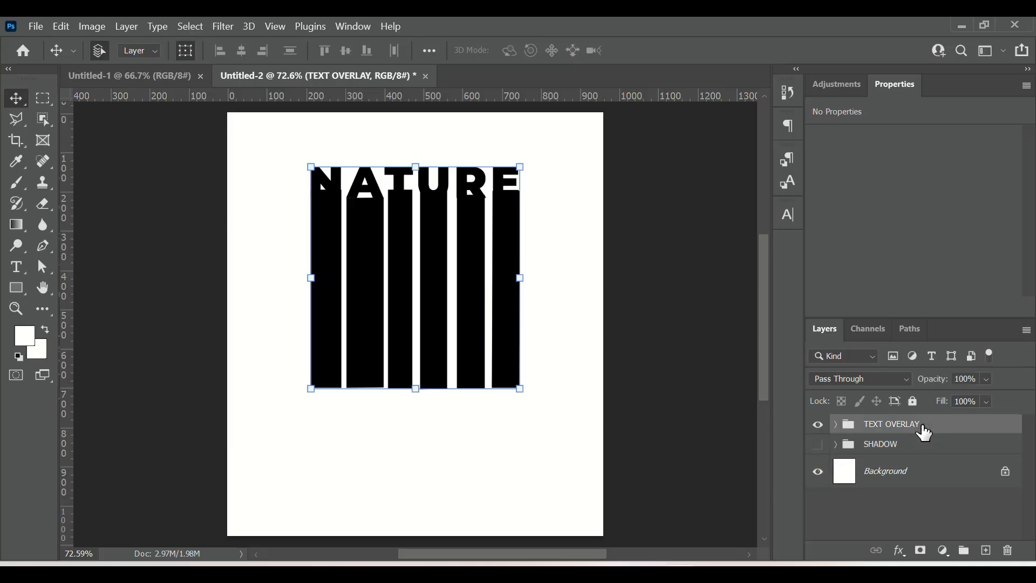
{"action": "left_click", "coordinate": [836, 425]}
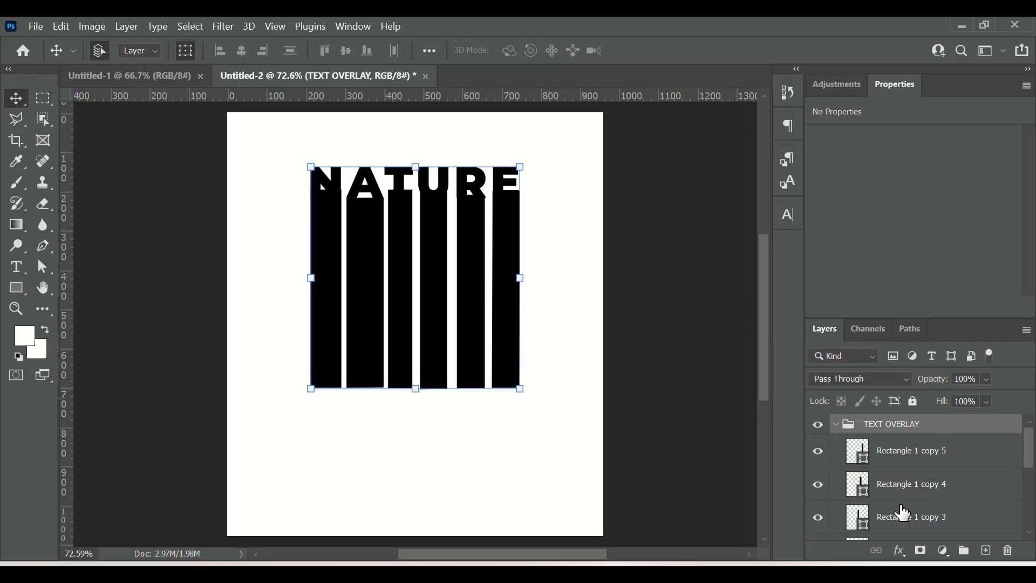
{"action": "scroll", "coordinate": [885, 513], "scroll_direction": "down", "scroll_amount": 3}
{"action": "scroll", "coordinate": [904, 512], "scroll_direction": "down", "scroll_amount": 2}
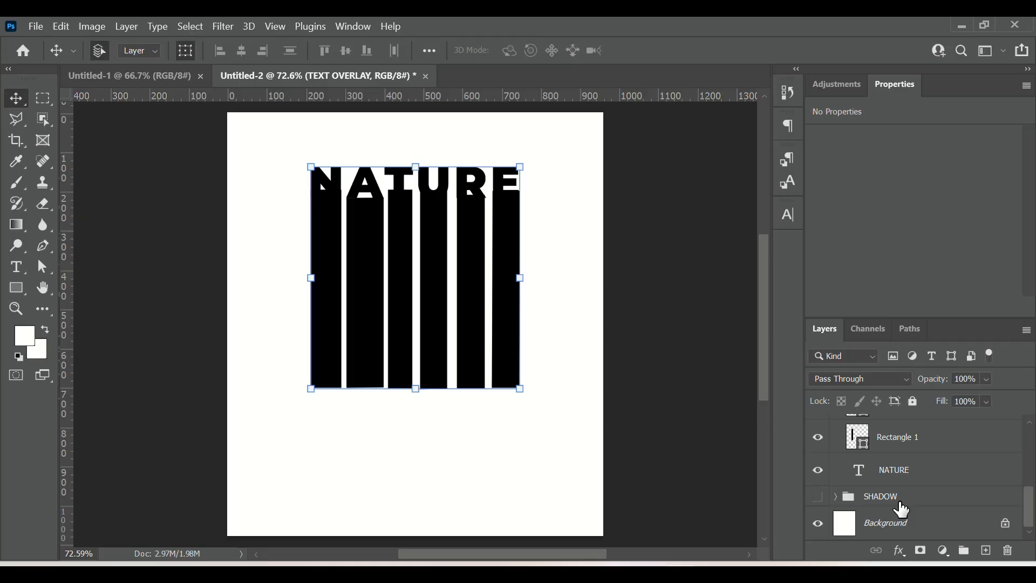
{"action": "left_click", "coordinate": [900, 483]}
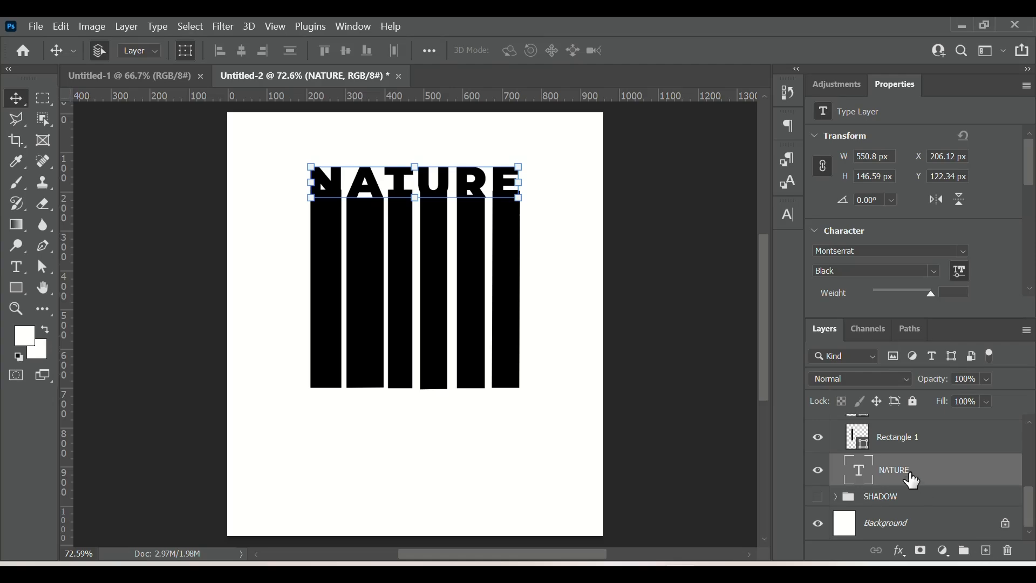
{"action": "left_click_drag", "start_coordinate": [911, 479], "coordinate": [986, 551]}
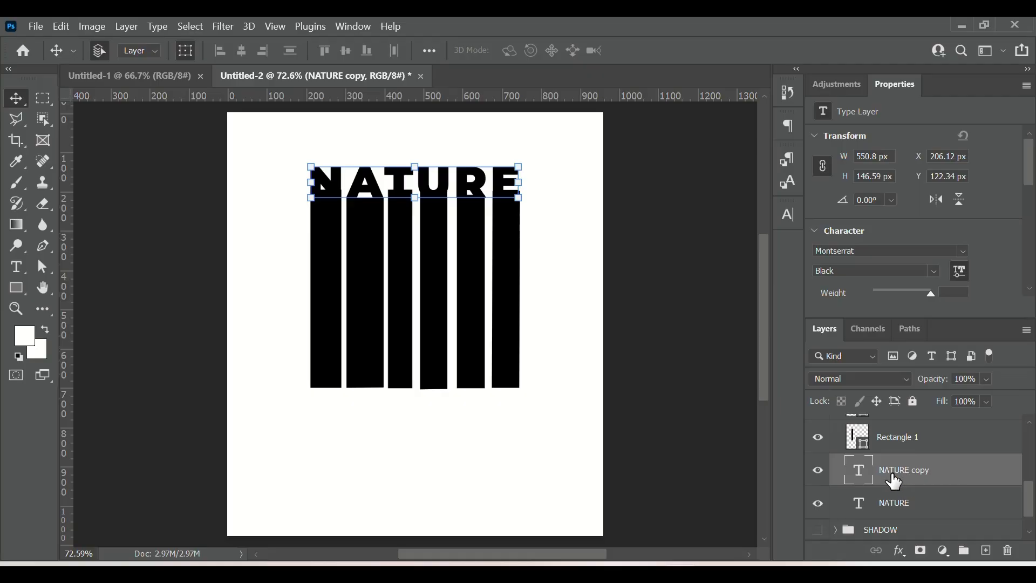
{"action": "left_click_drag", "start_coordinate": [896, 482], "coordinate": [893, 416]}
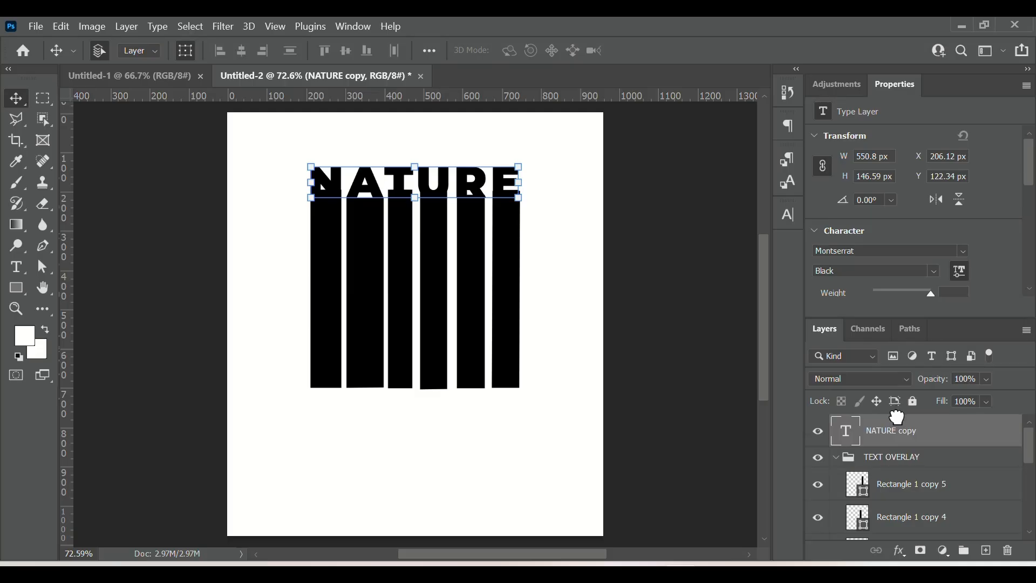
Step: Collapse the TEXT OVERLAY group, rename the NATURE copy to STROKE, and hide it
{"action": "left_click", "coordinate": [837, 460]}
{"action": "left_click", "coordinate": [840, 462]}
{"action": "left_click", "coordinate": [837, 459]}
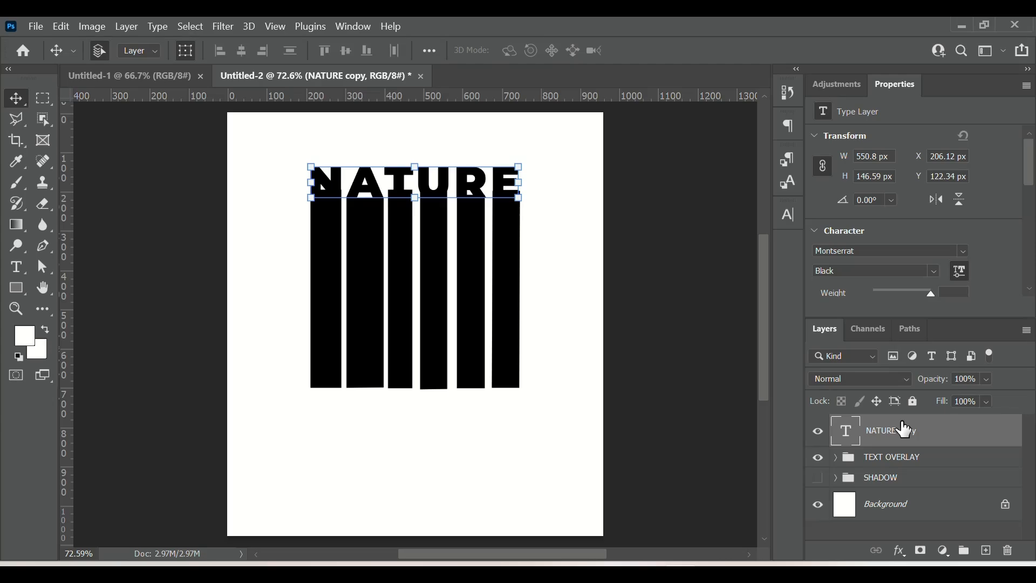
{"action": "double_click", "coordinate": [889, 432]}
{"action": "type", "text": "STROKE"}
{"action": "left_click", "coordinate": [951, 446]}
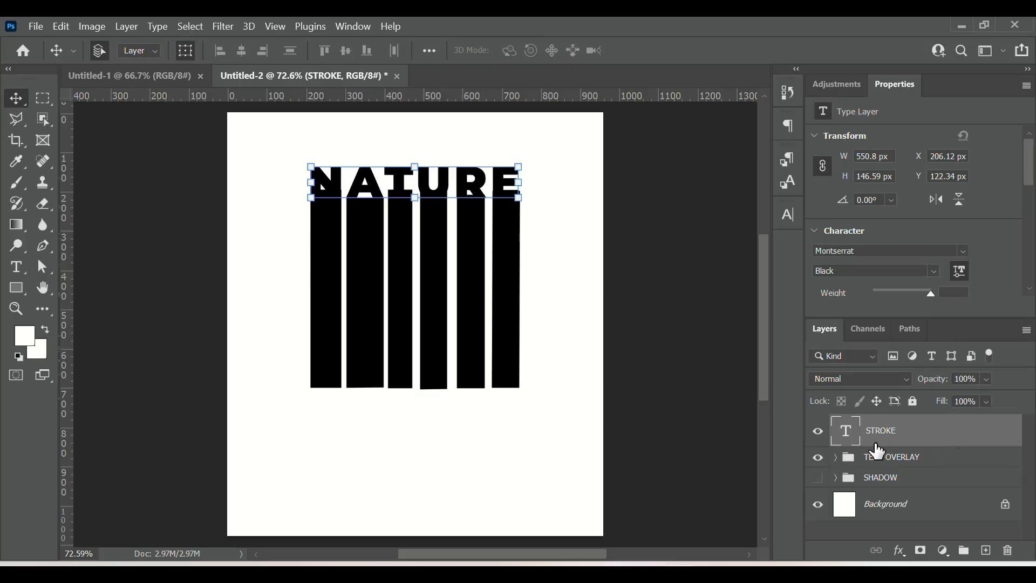
{"action": "left_click", "coordinate": [819, 431]}
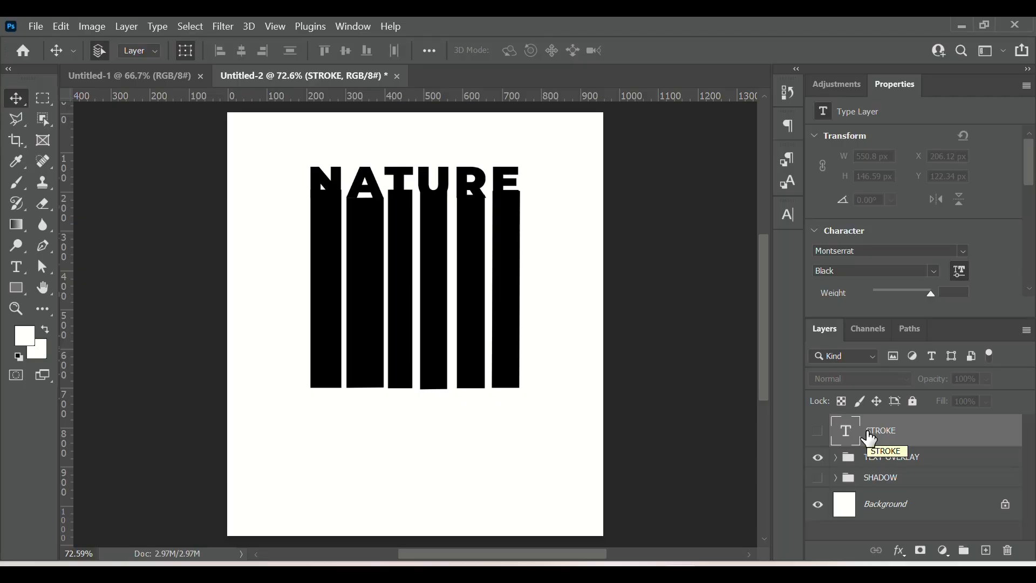
Step: Place the vividly-colored-hummingbird-nature image from Downloads above the TEXT OVERLAY group and commit it
{"action": "left_click", "coordinate": [922, 467]}
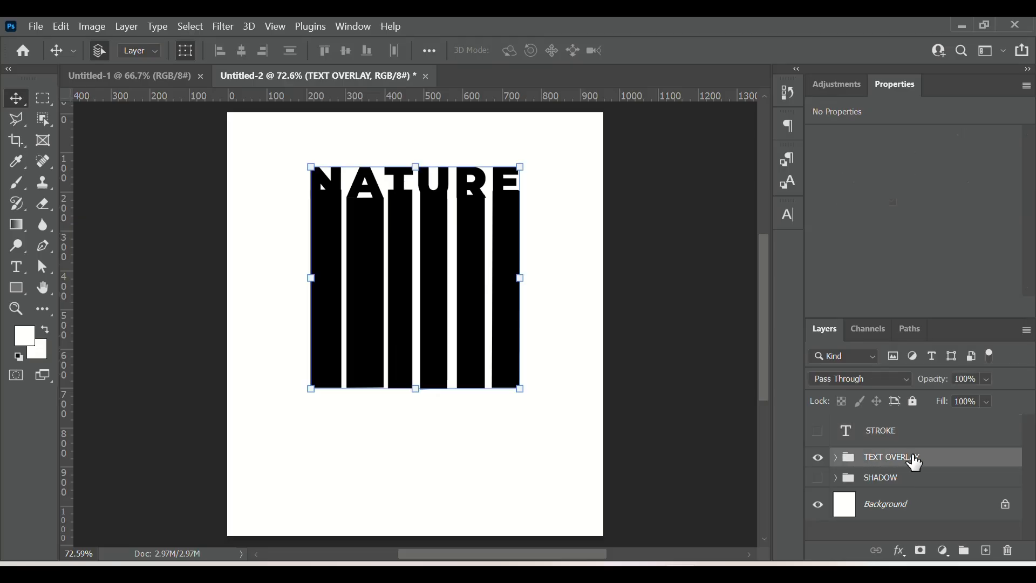
{"action": "left_click", "coordinate": [608, 569]}
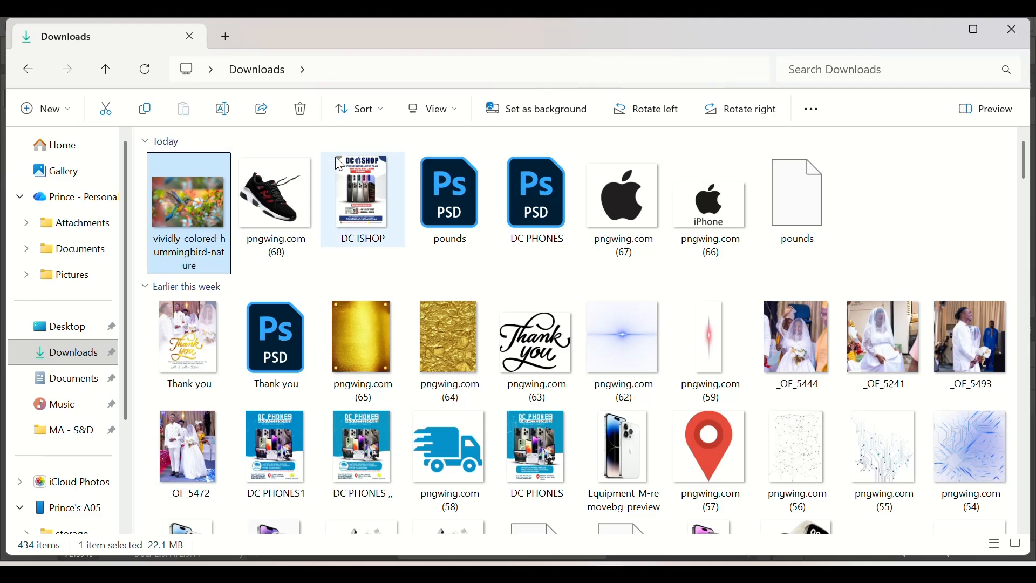
{"action": "left_click", "coordinate": [974, 31]}
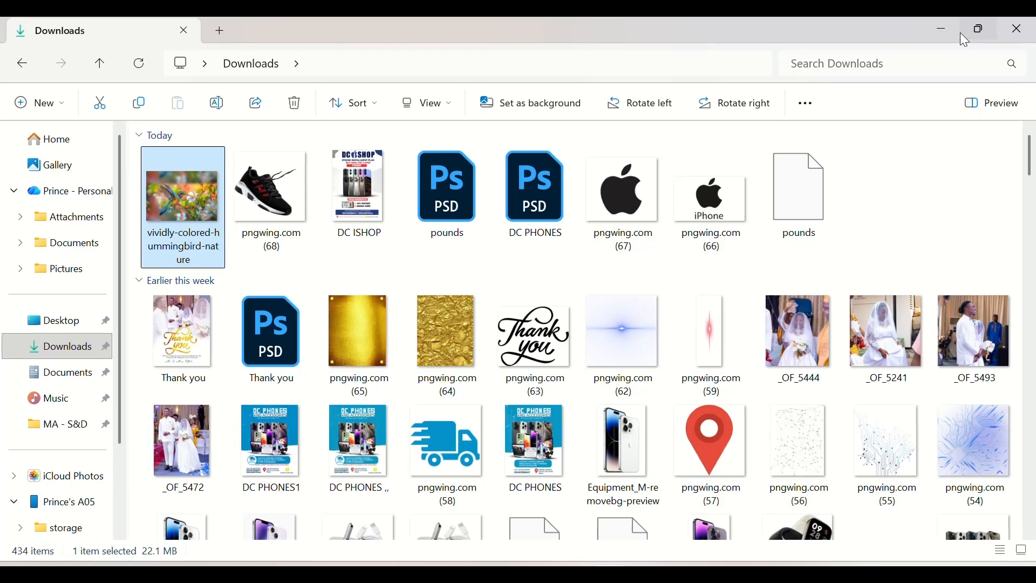
{"action": "left_click_drag", "start_coordinate": [794, 40], "coordinate": [1034, 20]}
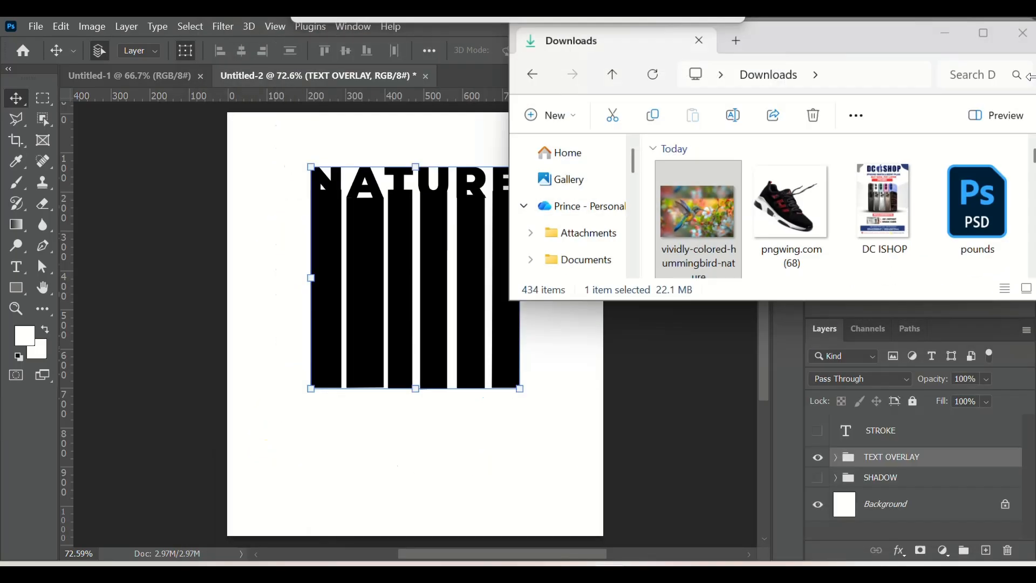
{"action": "left_click_drag", "start_coordinate": [873, 27], "coordinate": [862, 80]}
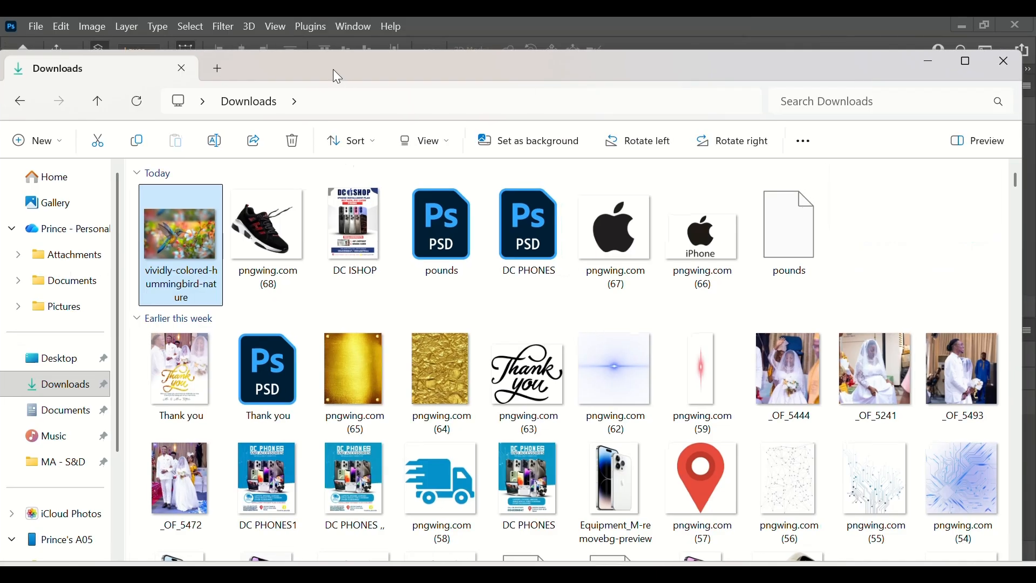
{"action": "left_click_drag", "start_coordinate": [333, 74], "coordinate": [738, 78]}
{"action": "left_click_drag", "start_coordinate": [580, 240], "coordinate": [318, 396]}
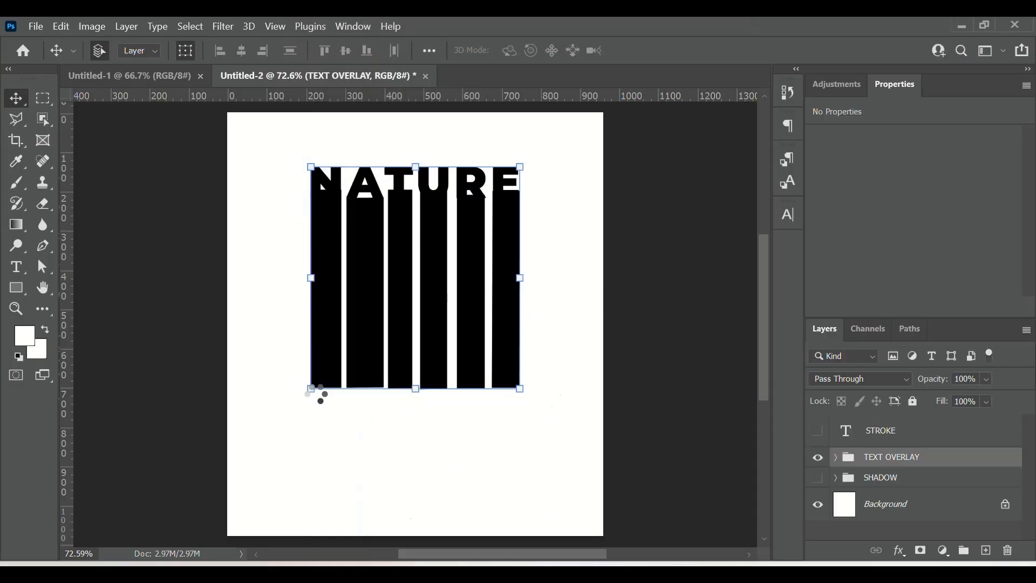
{"action": "left_click_drag", "start_coordinate": [422, 340], "coordinate": [430, 310]}
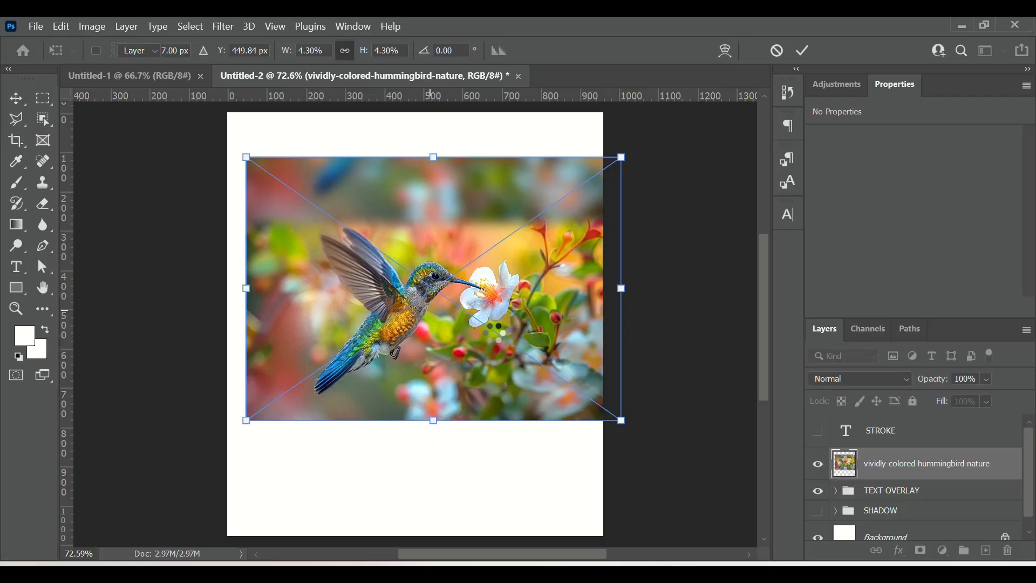
{"action": "key", "text": "Return"}
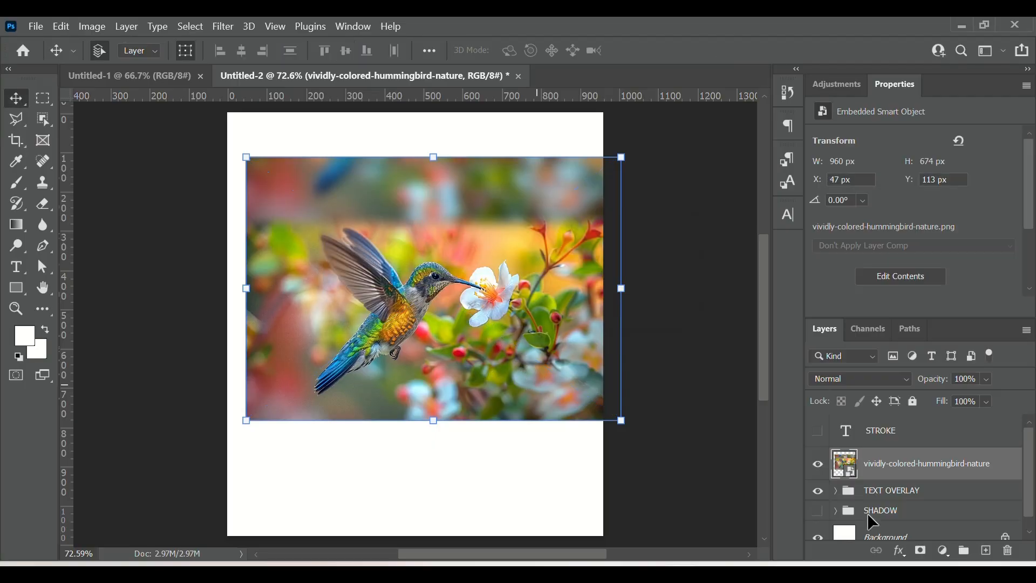
Step: Set the hummingbird image layer's opacity to 52%
{"action": "left_click", "coordinate": [986, 380]}
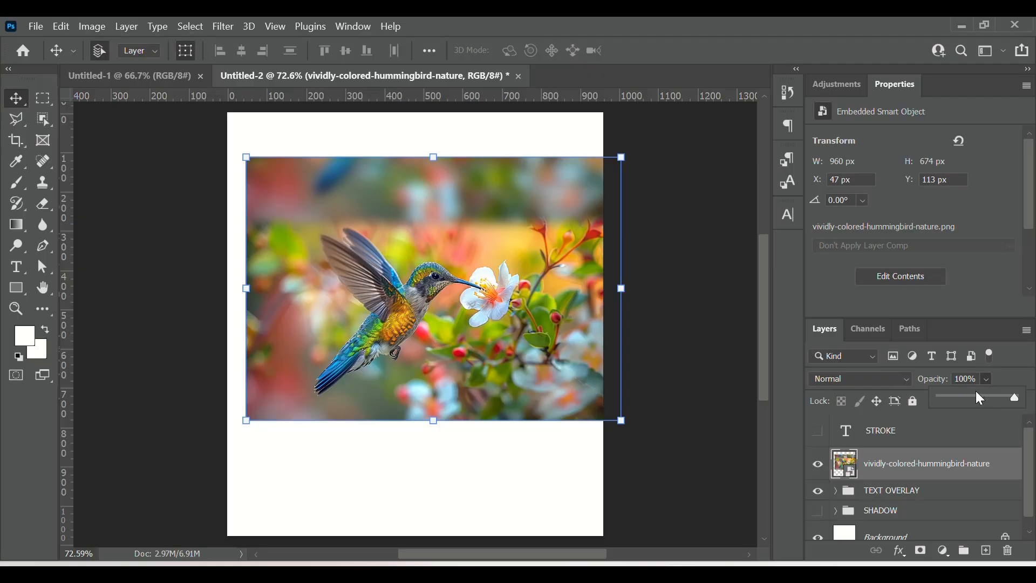
{"action": "left_click", "coordinate": [975, 395]}
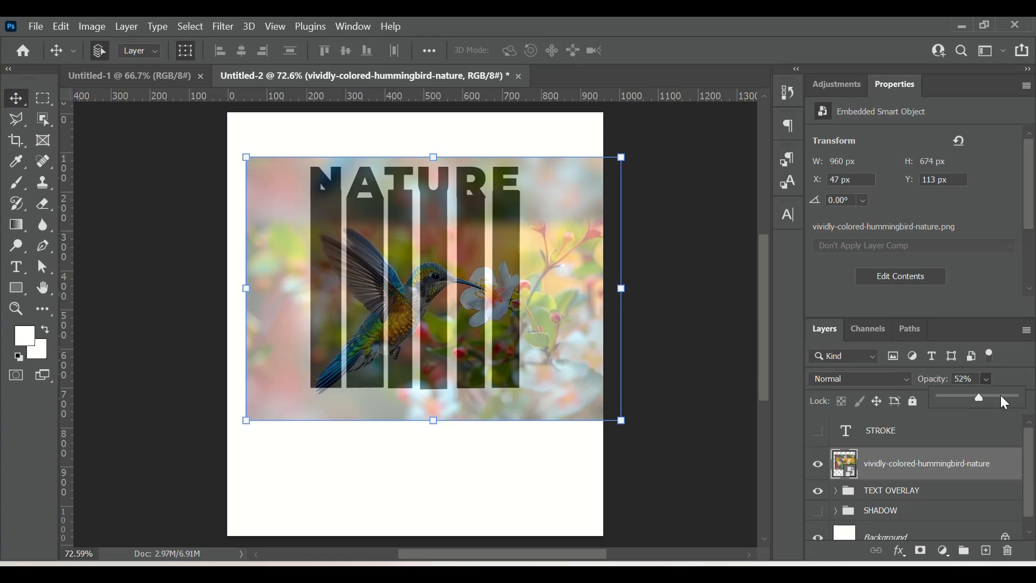
{"action": "left_click", "coordinate": [501, 340]}
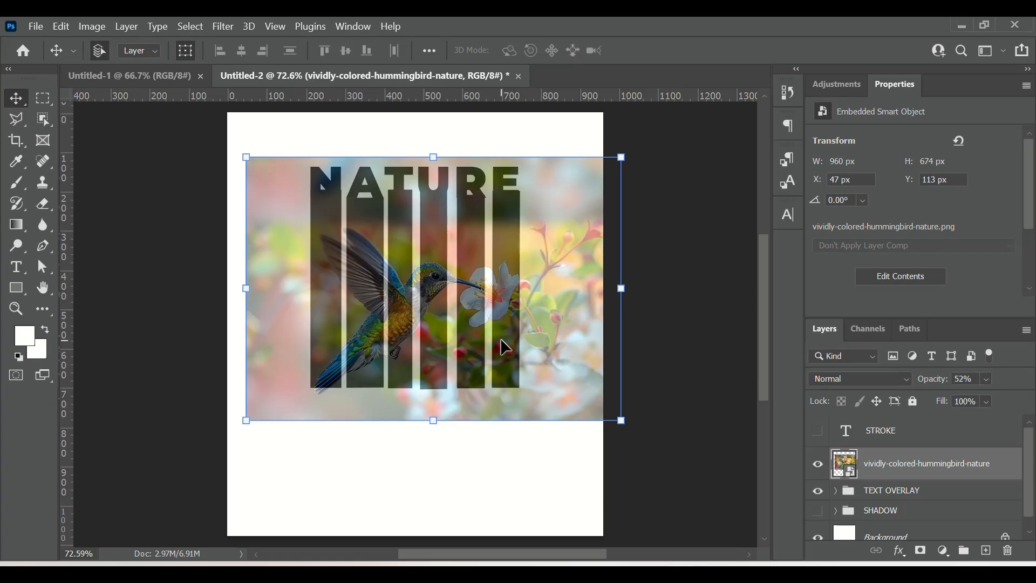
Step: Move and scale the hummingbird image to about 824 × 578 px over the NATURE bars and commit the transform
{"action": "mouse_move", "coordinate": [499, 329]}
{"action": "left_mouse_down"}
{"action": "mouse_move", "coordinate": [511, 312]}
{"action": "mouse_move", "coordinate": [501, 315]}
{"action": "left_mouse_up"}
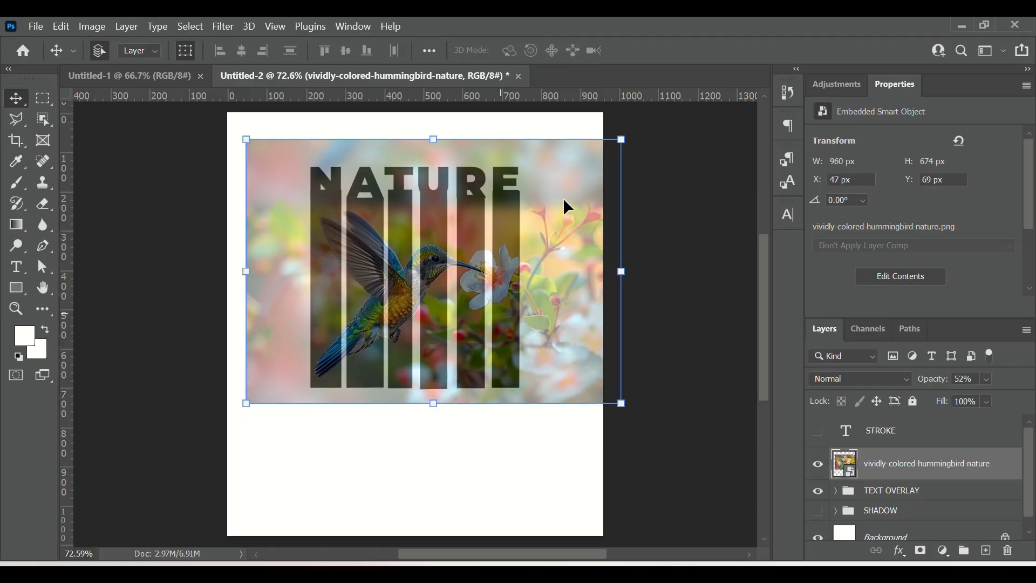
{"action": "left_click_drag", "start_coordinate": [621, 139], "coordinate": [555, 185]}
{"action": "left_click_drag", "start_coordinate": [422, 306], "coordinate": [454, 286]}
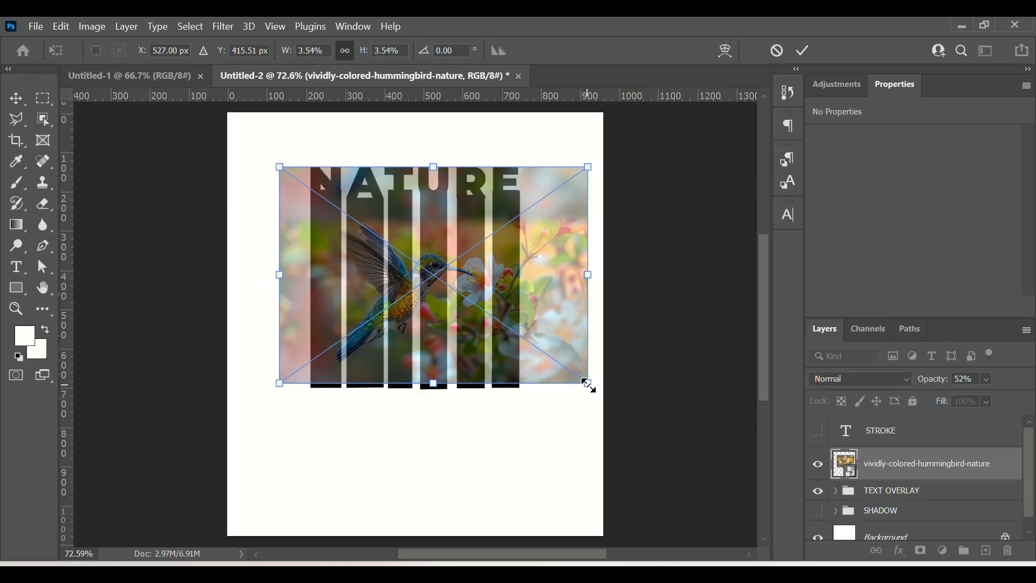
{"action": "left_click_drag", "start_coordinate": [590, 383], "coordinate": [604, 397]}
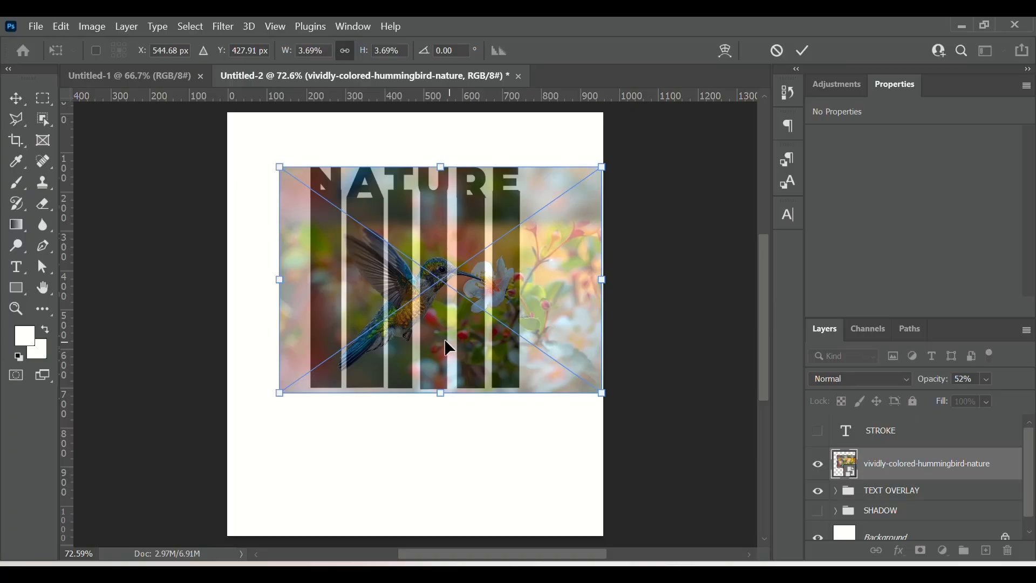
{"action": "left_click_drag", "start_coordinate": [454, 351], "coordinate": [447, 347]}
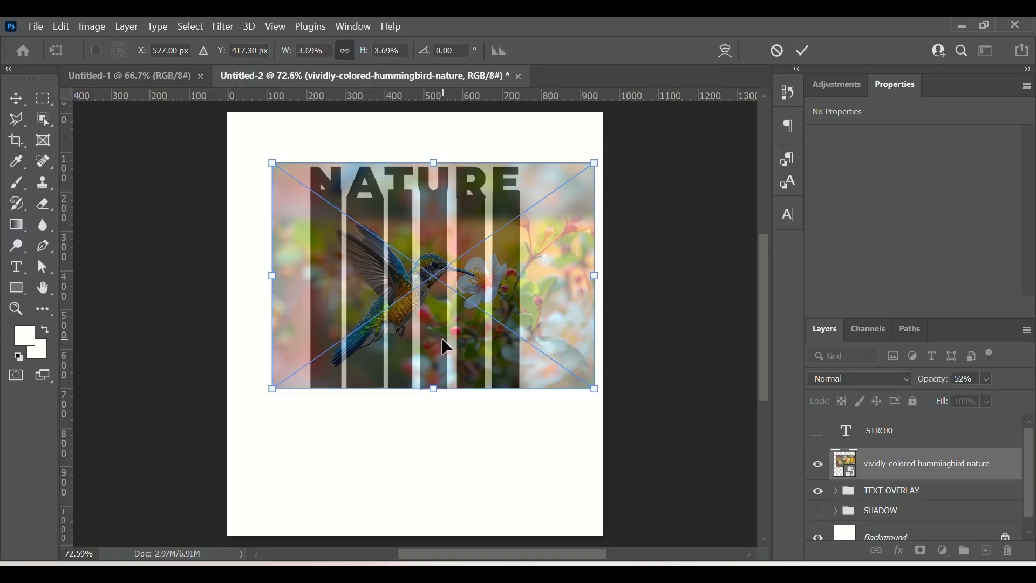
{"action": "key", "text": "Down"}
{"action": "key", "text": "Down"}
{"action": "key", "text": "Down"}
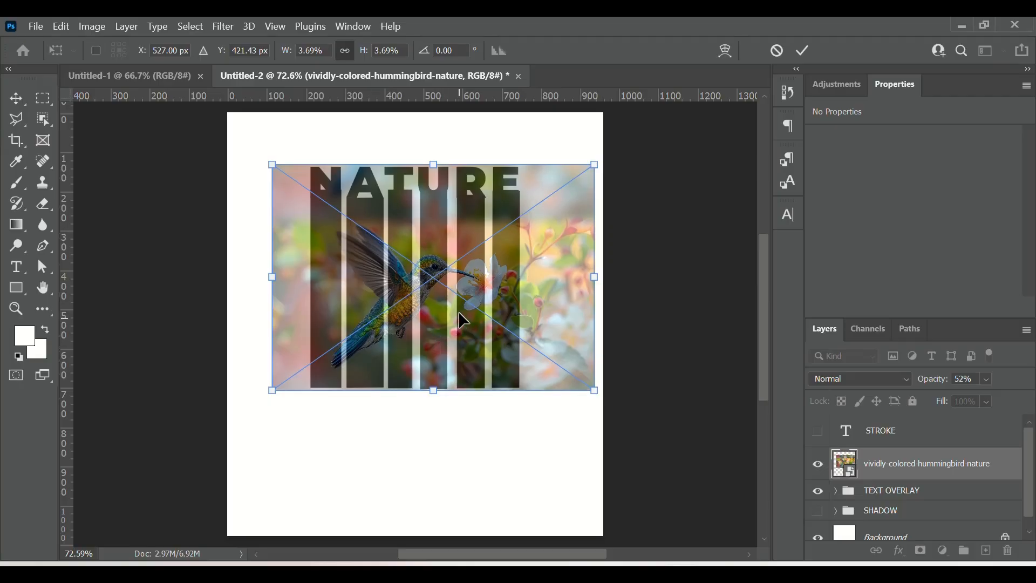
{"action": "key", "text": "Left"}
{"action": "key", "text": "Left"}
{"action": "key", "text": "Left"}
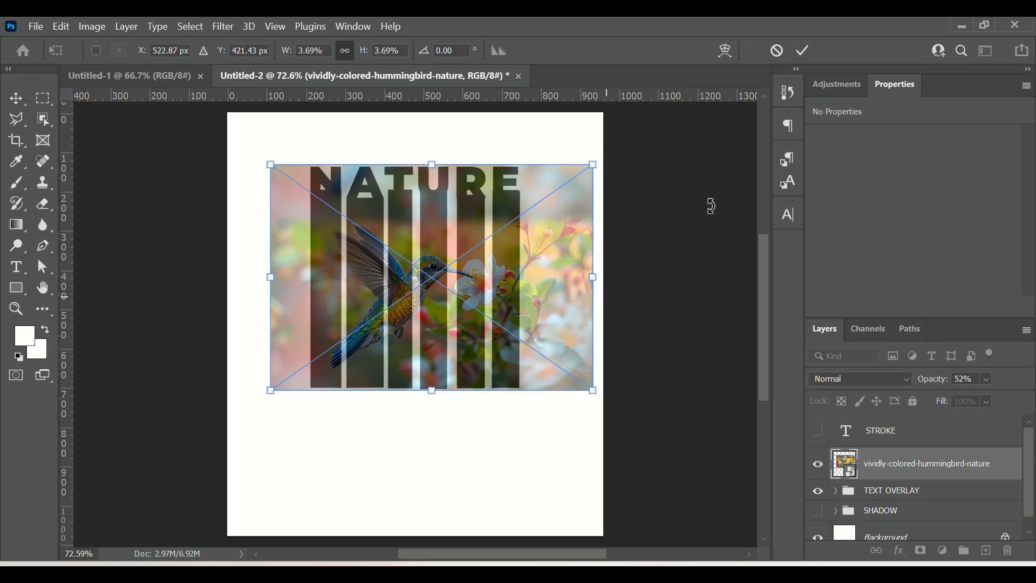
{"action": "left_click", "coordinate": [801, 51]}
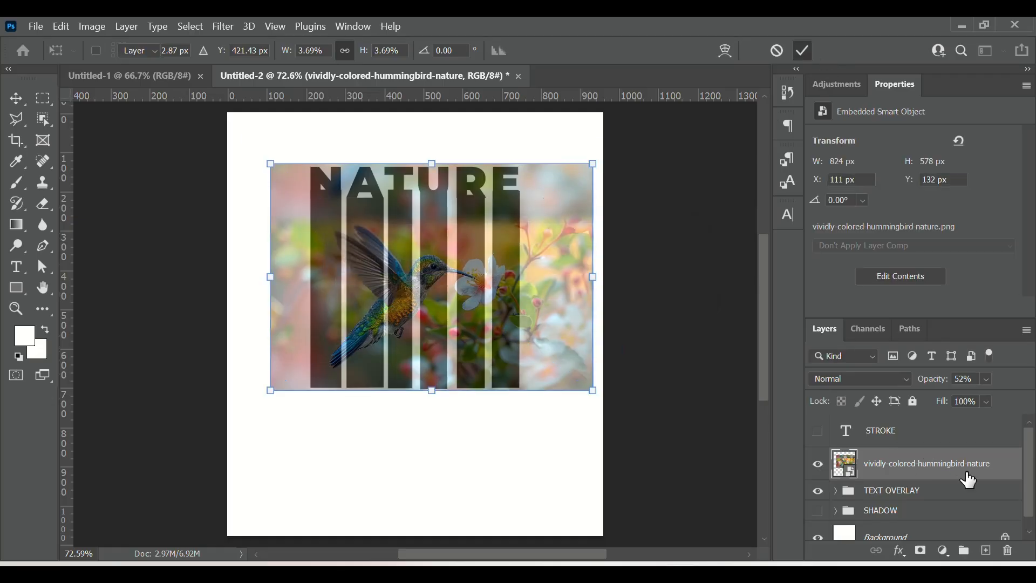
Step: Clip the hummingbird image to the TEXT OVERLAY group and set its opacity to 100%
{"action": "right_click", "coordinate": [937, 472]}
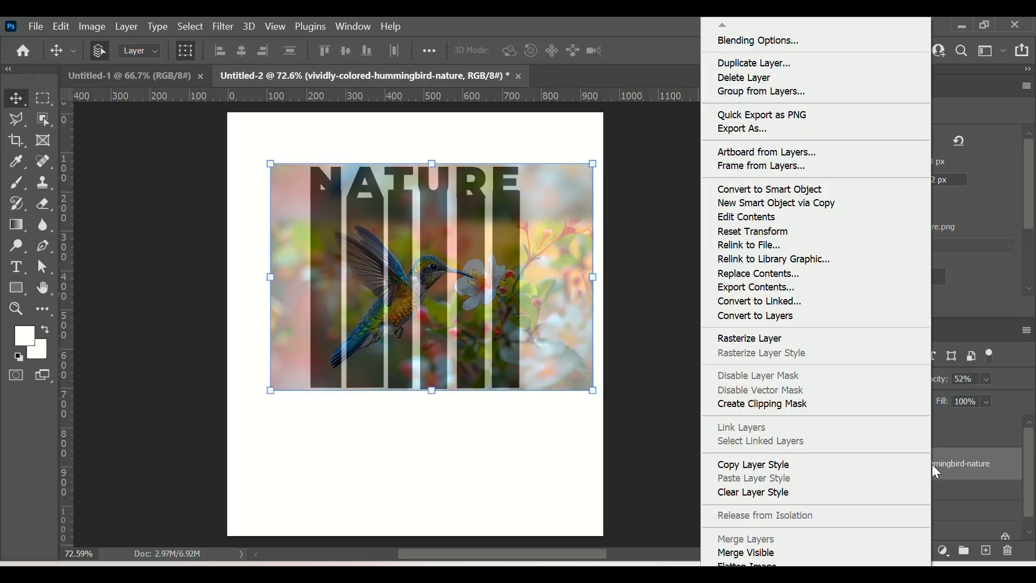
{"action": "left_click", "coordinate": [774, 403]}
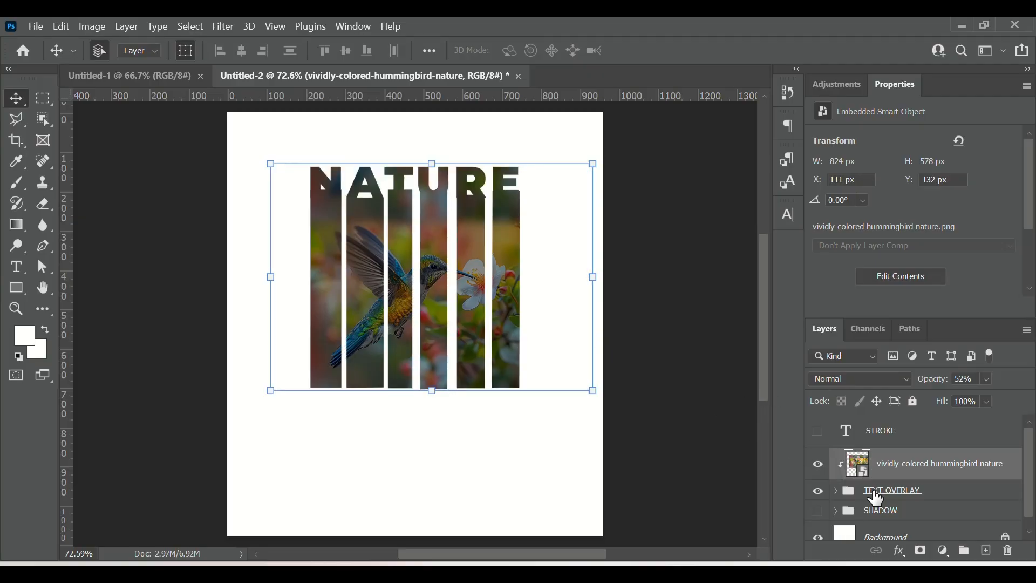
{"action": "left_click", "coordinate": [987, 379]}
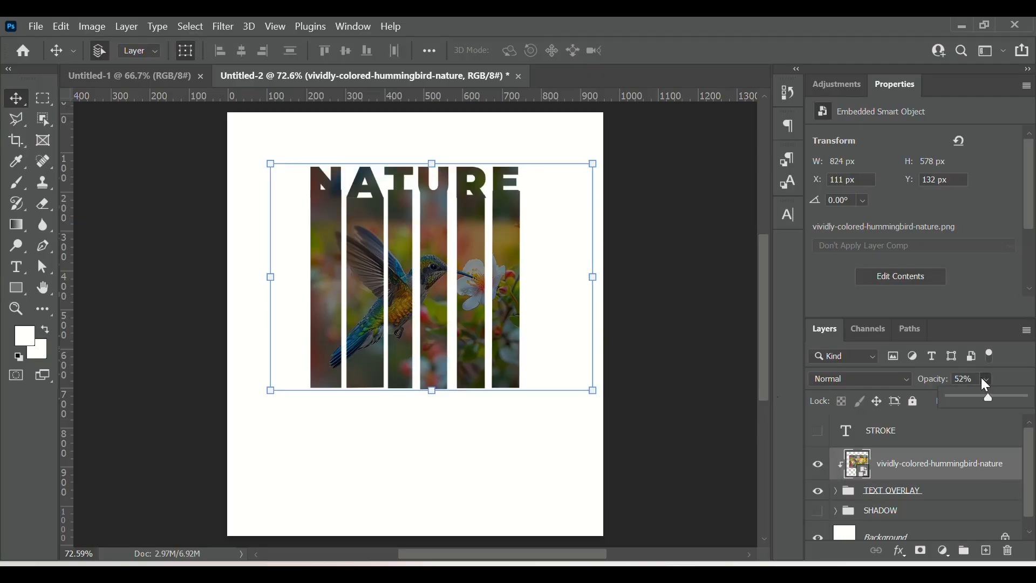
{"action": "left_click_drag", "start_coordinate": [988, 398], "coordinate": [1031, 399]}
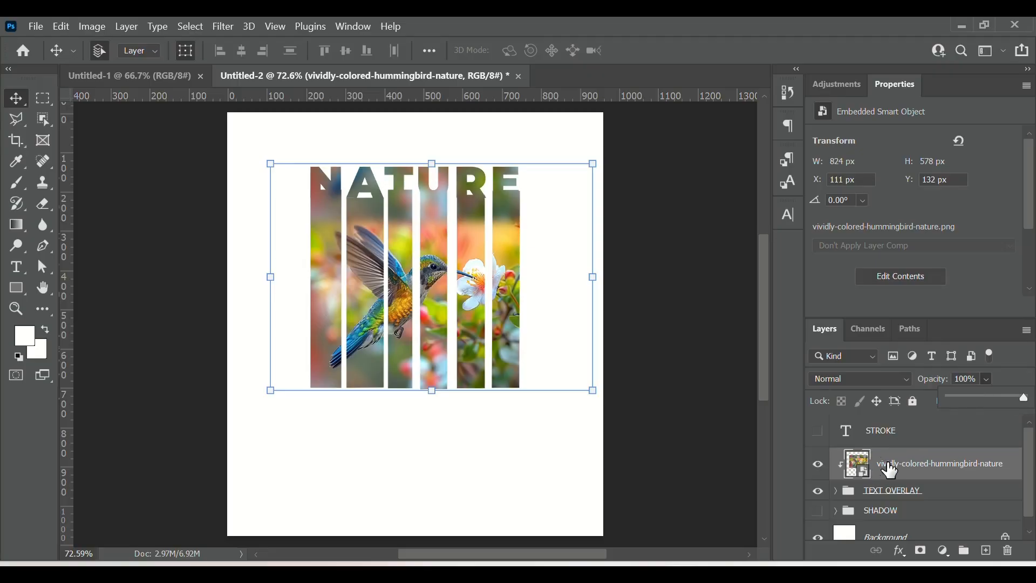
Step: Duplicate the hummingbird image layer, keeping the default copy name
{"action": "right_click", "coordinate": [938, 467]}
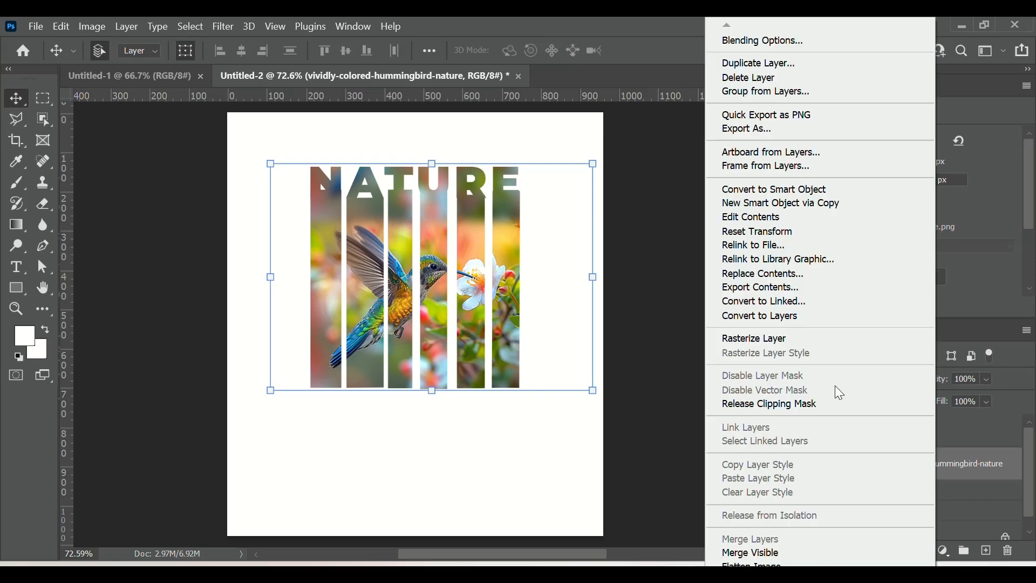
{"action": "left_click", "coordinate": [767, 65]}
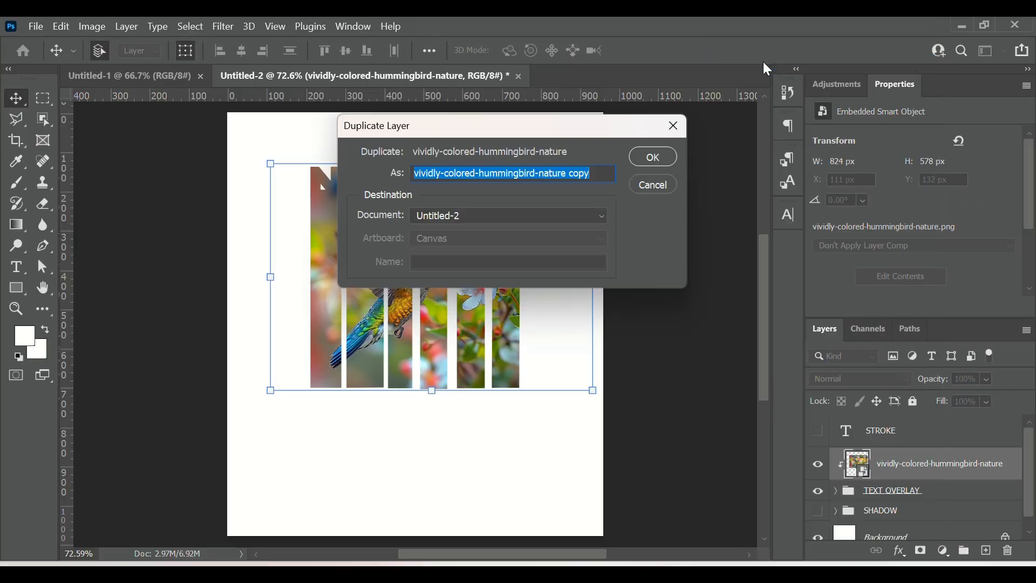
{"action": "left_click", "coordinate": [661, 155]}
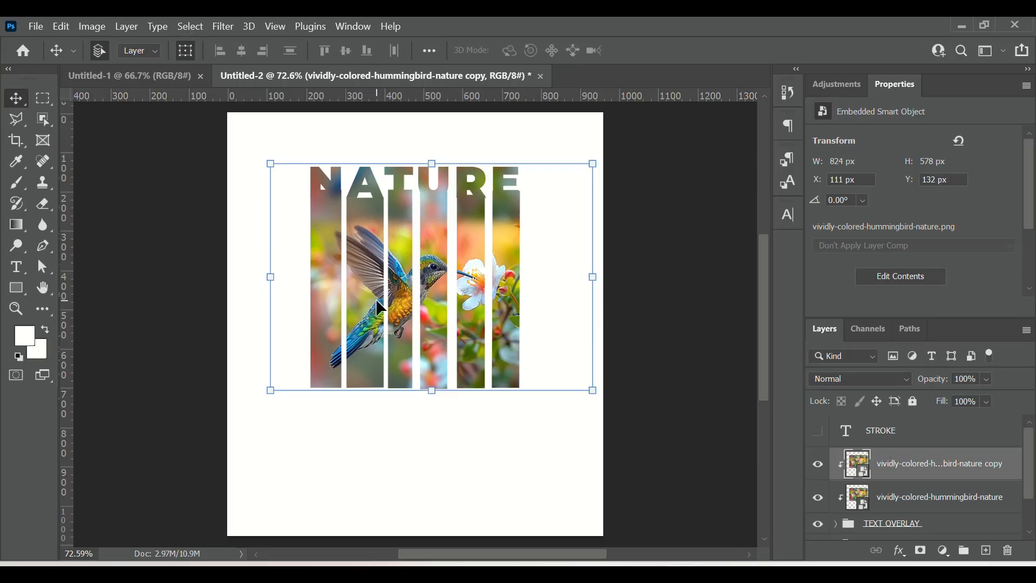
Step: Select the hummingbird with the Object Selection tool in Lasso mode and add a layer mask to the copy
{"action": "left_click", "coordinate": [37, 122]}
{"action": "left_click", "coordinate": [121, 115]}
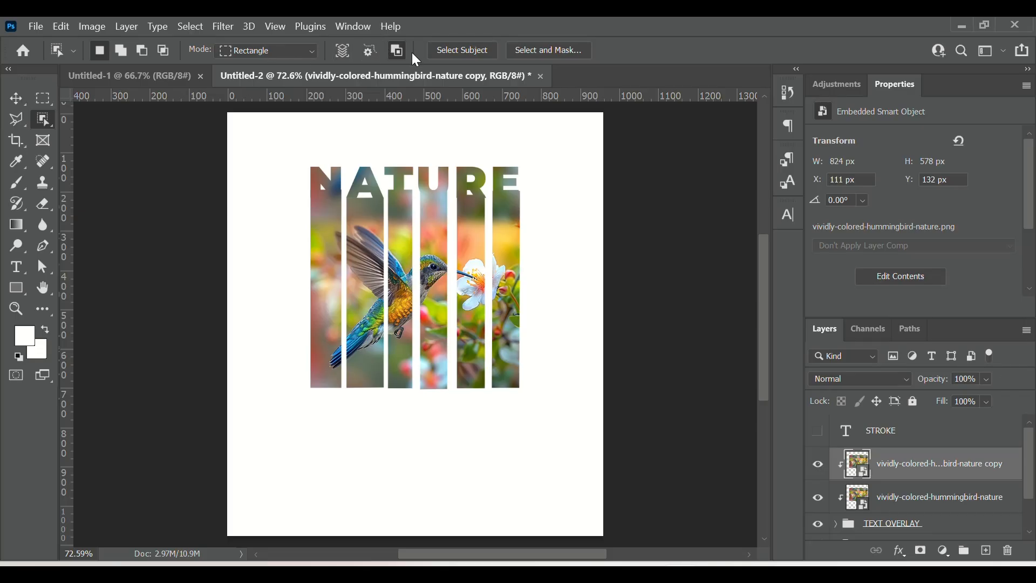
{"action": "left_click", "coordinate": [312, 52]}
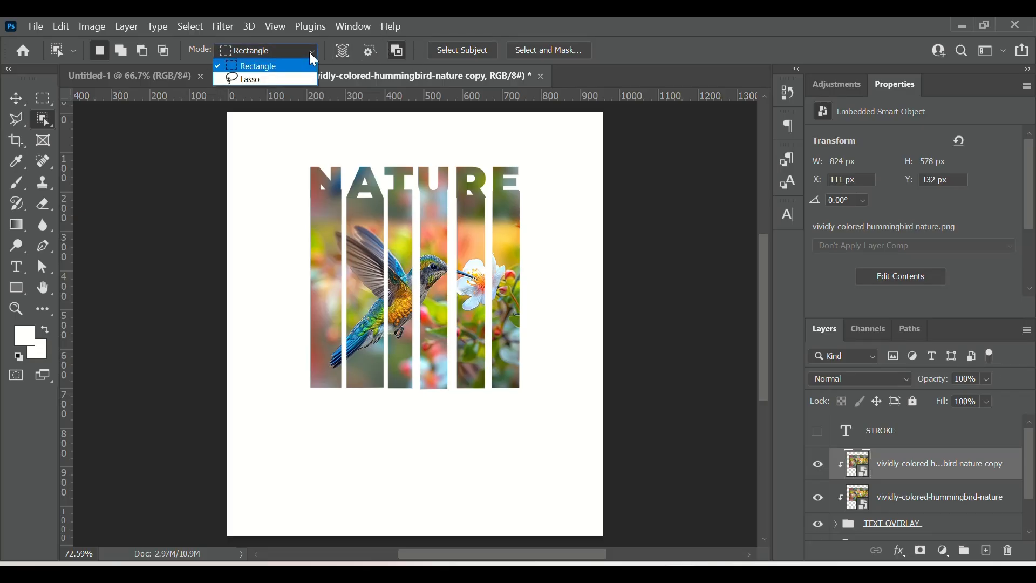
{"action": "left_click", "coordinate": [309, 52]}
{"action": "left_click", "coordinate": [309, 52]}
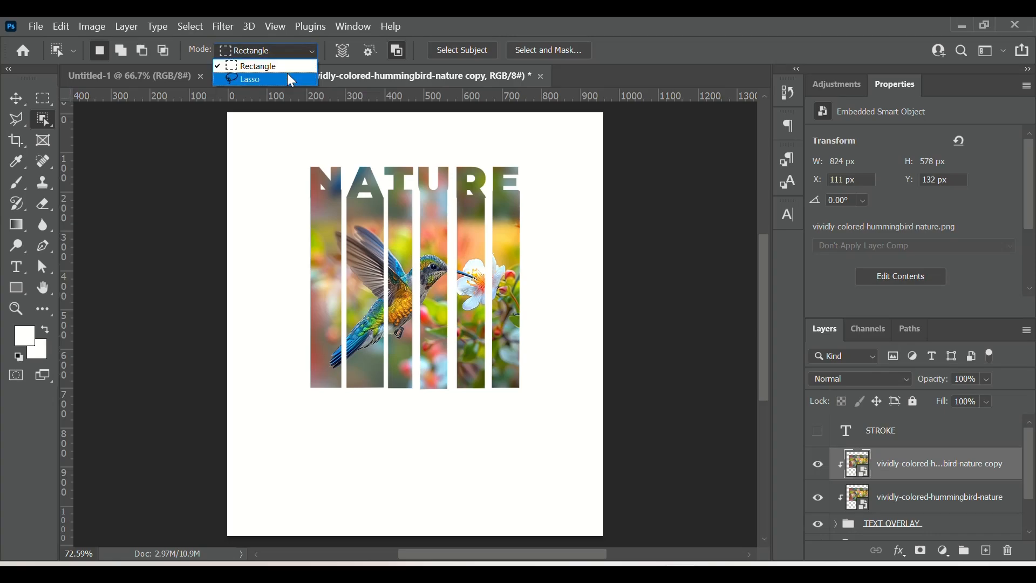
{"action": "left_click", "coordinate": [279, 78]}
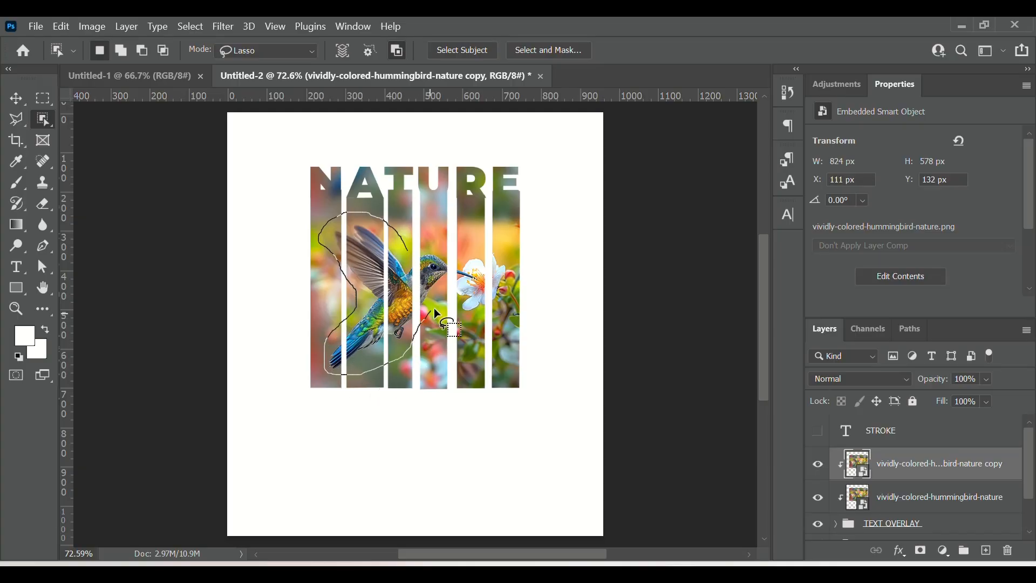
{"action": "mouse_move", "coordinate": [457, 282]}
{"action": "left_mouse_down"}
{"action": "mouse_move", "coordinate": [459, 293]}
{"action": "mouse_move", "coordinate": [477, 262]}
{"action": "mouse_move", "coordinate": [408, 252]}
{"action": "left_mouse_up"}
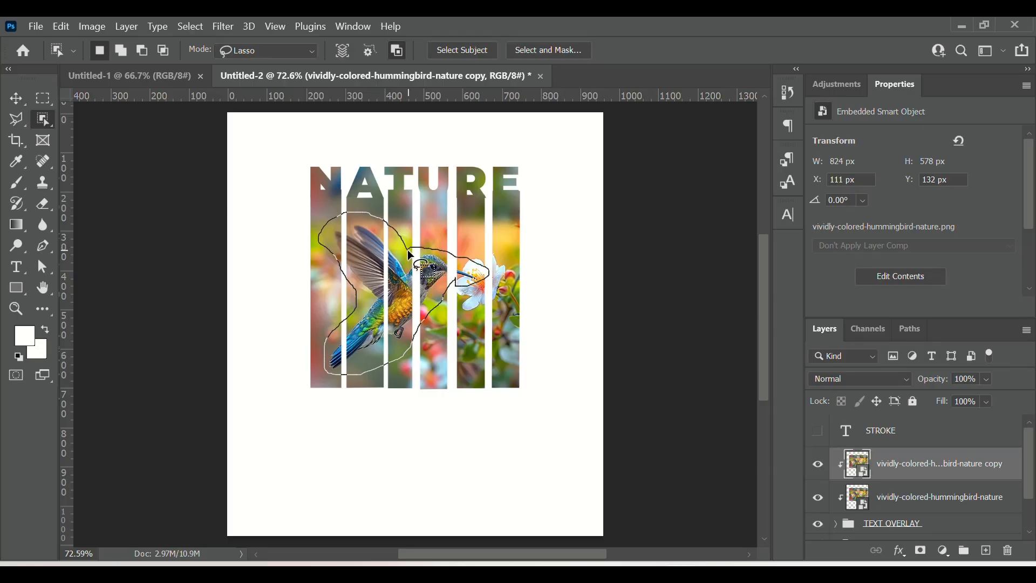
{"action": "left_click_drag", "start_coordinate": [409, 253], "coordinate": [408, 254]}
{"action": "left_click", "coordinate": [924, 553]}
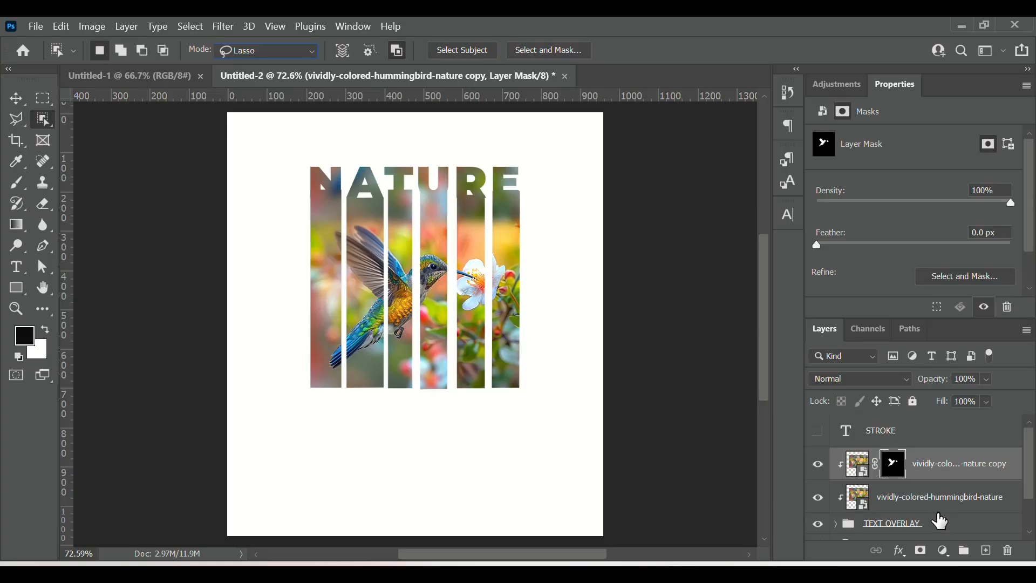
Step: Release the clipping mask on the masked hummingbird copy layer
{"action": "right_click", "coordinate": [941, 479]}
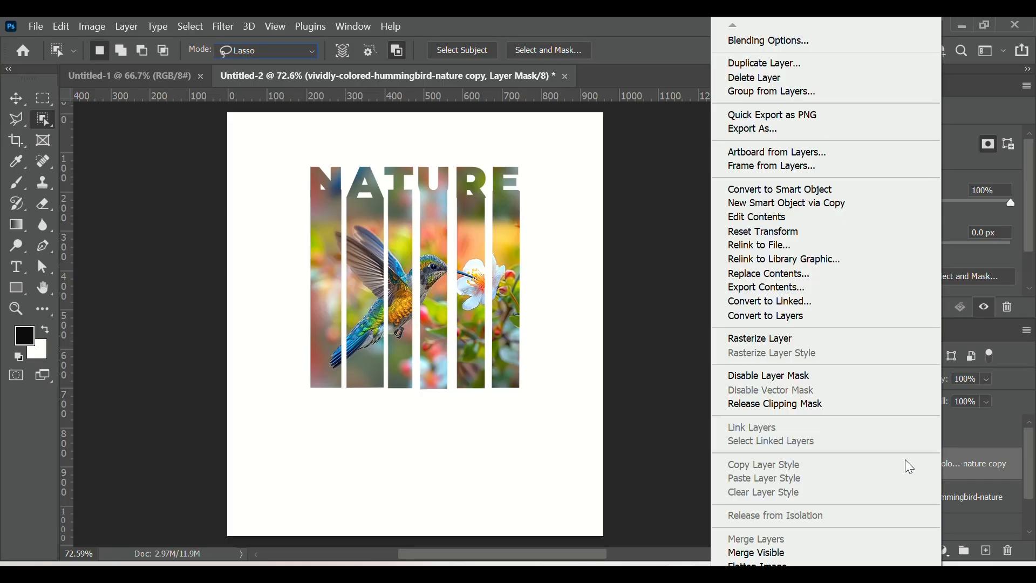
{"action": "left_click", "coordinate": [779, 402]}
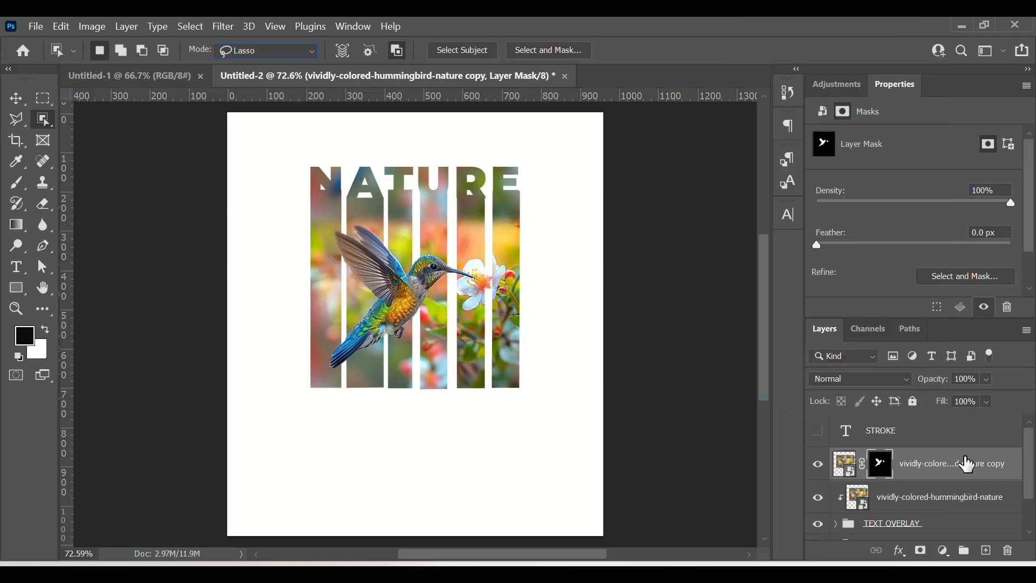
{"action": "right_click", "coordinate": [942, 471]}
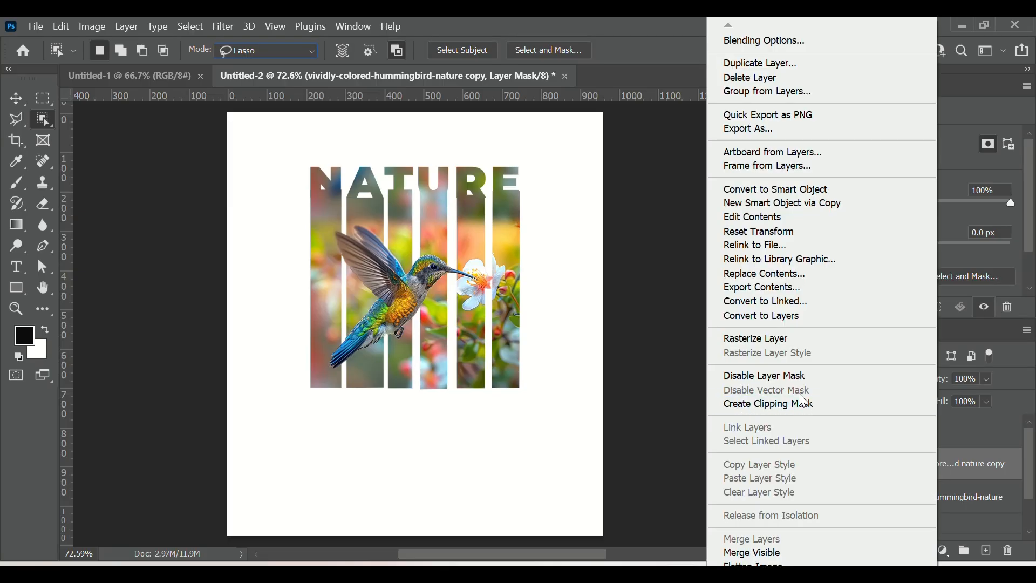
{"action": "left_click", "coordinate": [964, 465]}
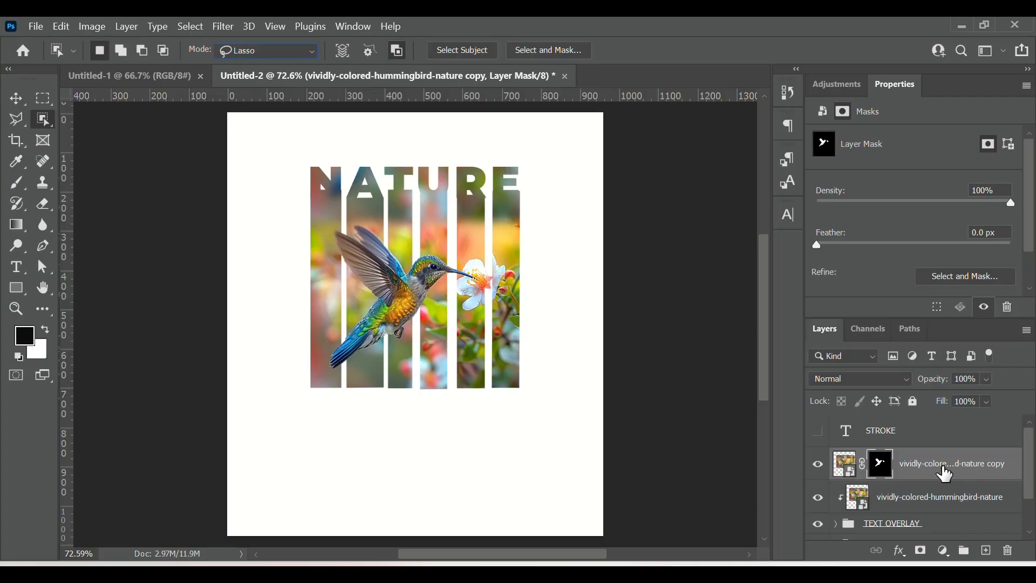
{"action": "right_click", "coordinate": [953, 465]}
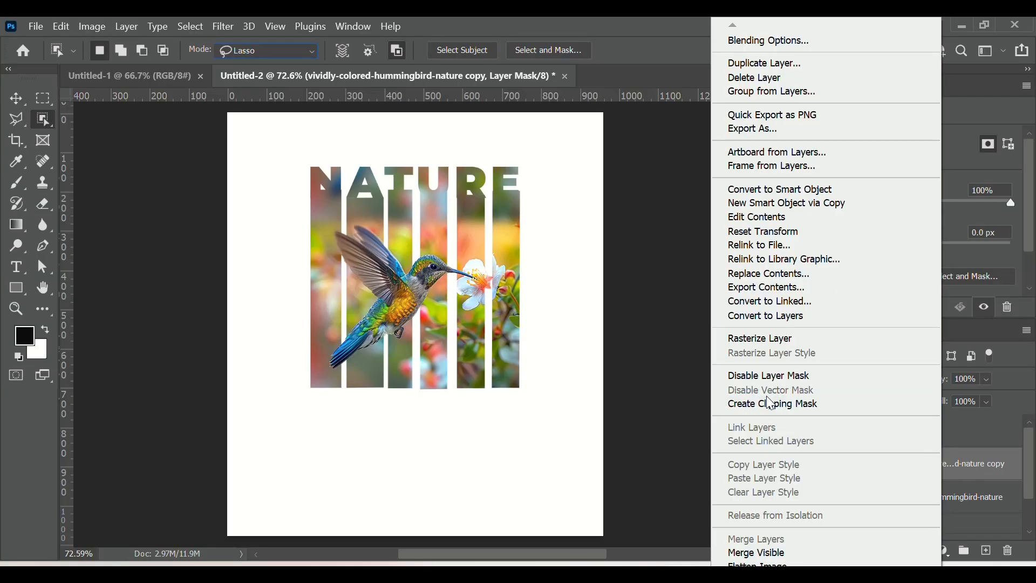
{"action": "left_click", "coordinate": [977, 458]}
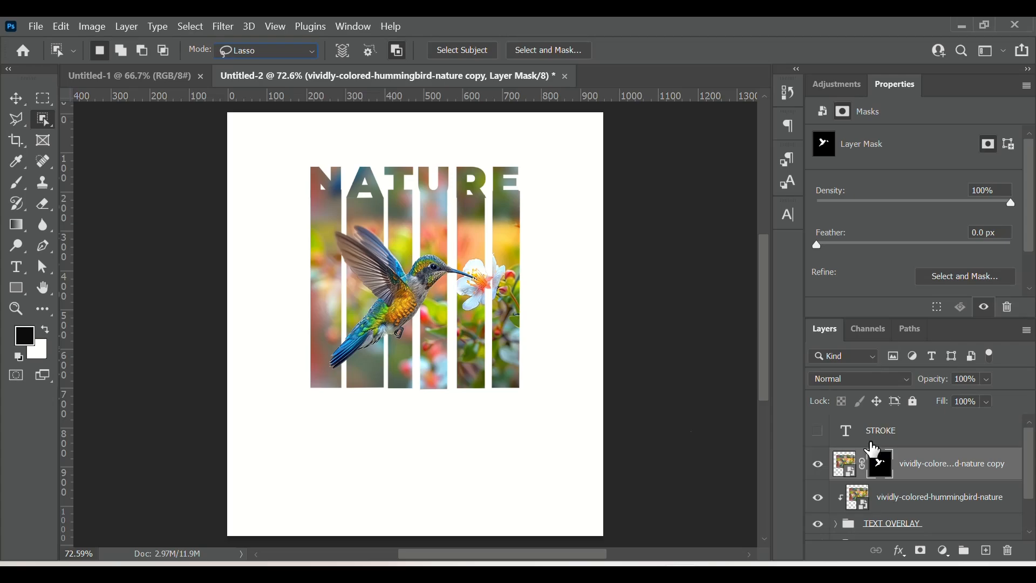
{"action": "scroll", "coordinate": [945, 495], "scroll_direction": "down", "scroll_amount": 2}
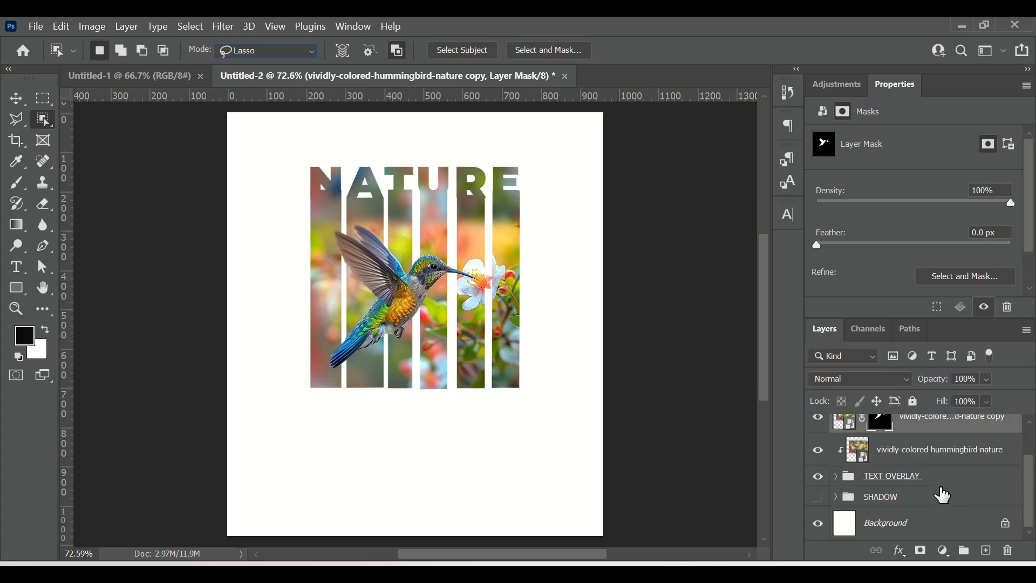
{"action": "scroll", "coordinate": [945, 495], "scroll_direction": "up", "scroll_amount": 2}
{"action": "scroll", "coordinate": [944, 495], "scroll_direction": "up", "scroll_amount": 2}
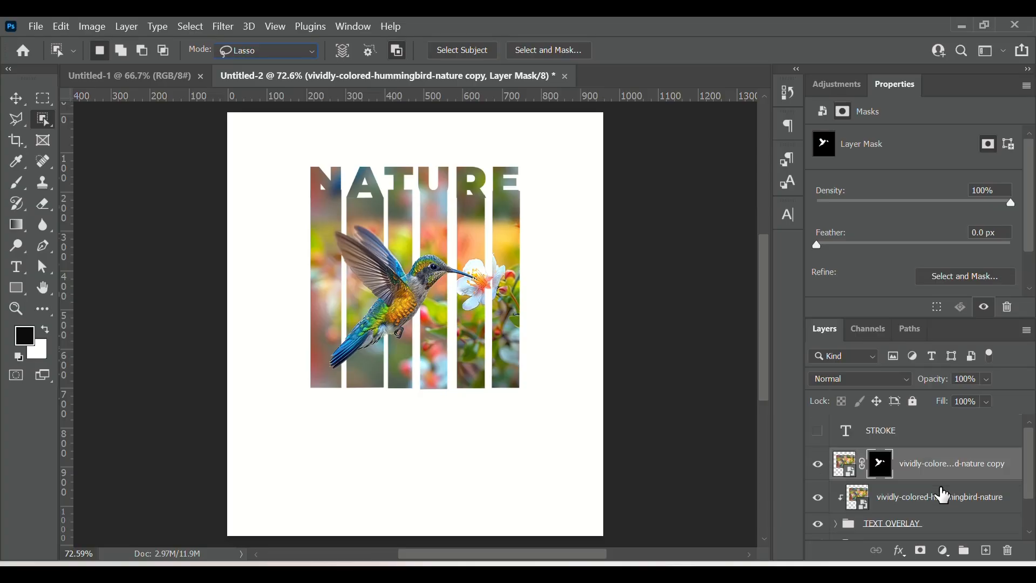
Step: Show and select the STROKE text layer and set its Fill to 0%
{"action": "left_click", "coordinate": [818, 431]}
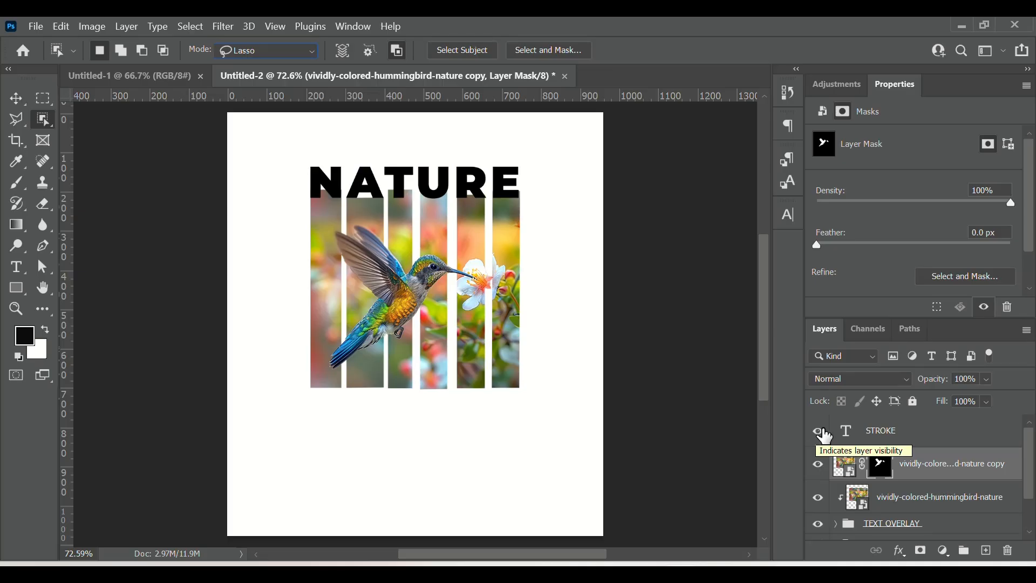
{"action": "left_click", "coordinate": [920, 431]}
{"action": "left_click", "coordinate": [838, 437]}
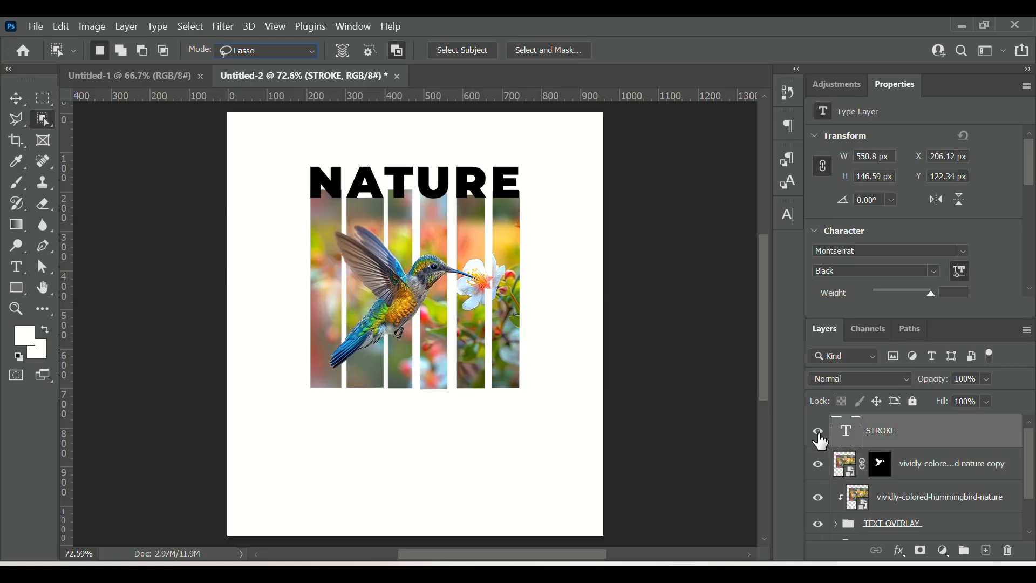
{"action": "left_click", "coordinate": [991, 403]}
{"action": "left_click_drag", "start_coordinate": [1018, 418], "coordinate": [1011, 417]}
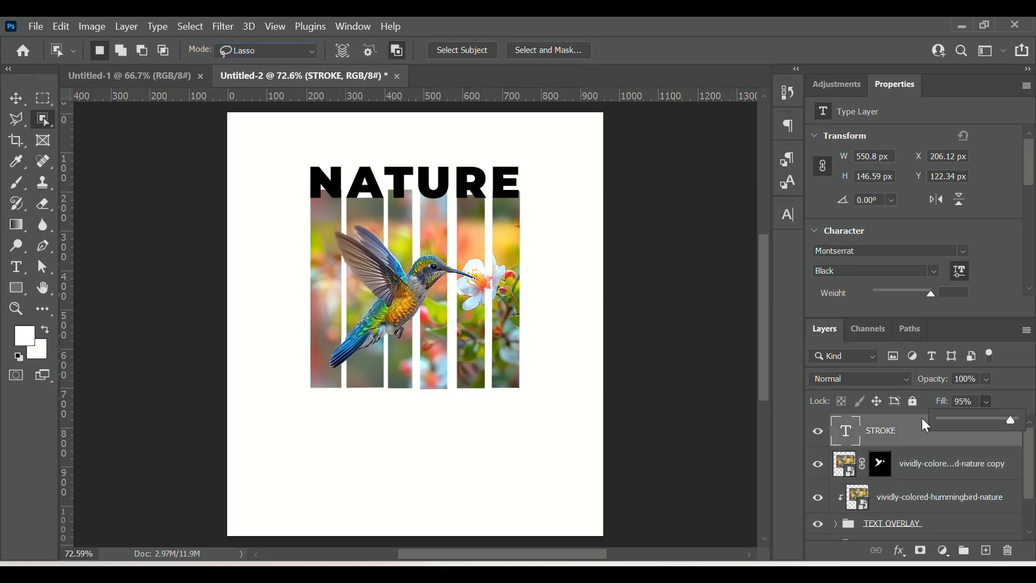
{"action": "left_click_drag", "start_coordinate": [921, 418], "coordinate": [929, 418]}
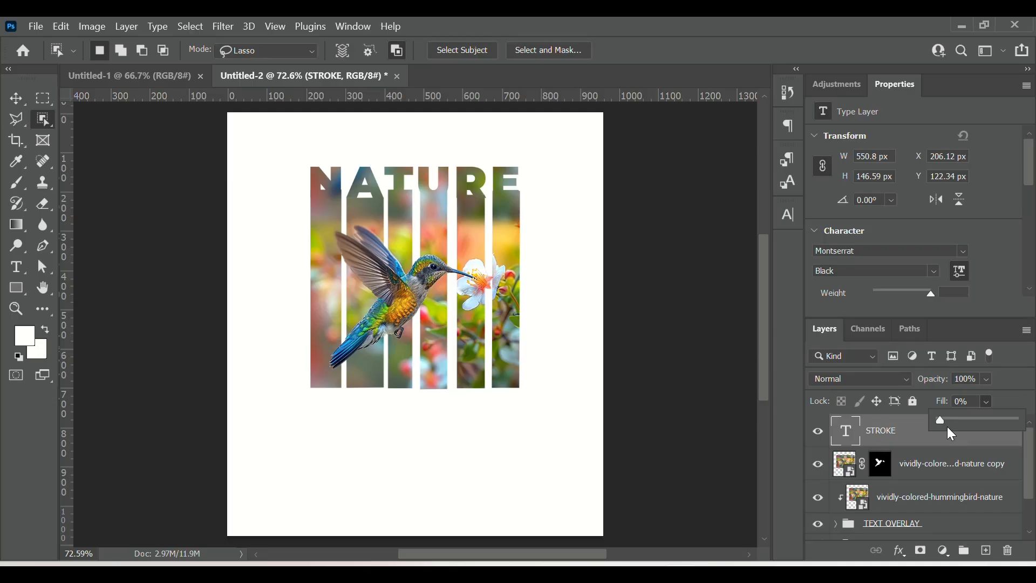
Step: Add a Stroke layer style to the STROKE text layer and set the stroke colour to white (ffffff)
{"action": "left_click", "coordinate": [900, 553]}
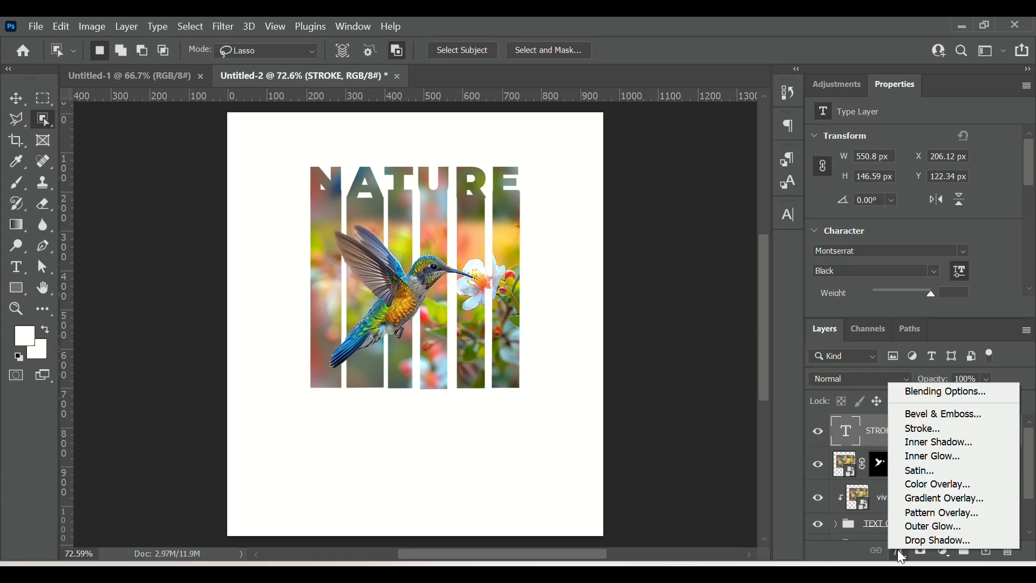
{"action": "left_click", "coordinate": [924, 434]}
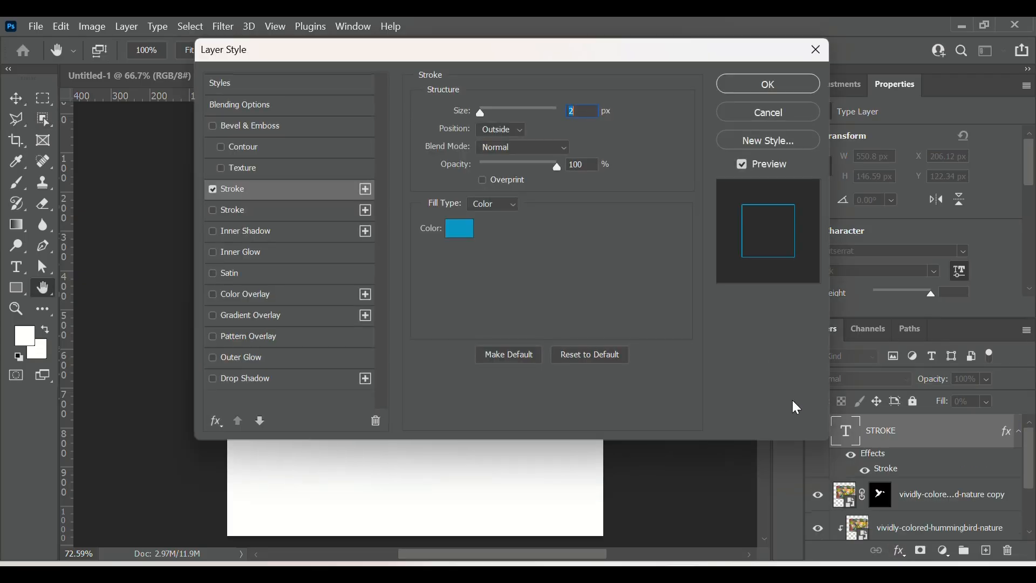
{"action": "left_click_drag", "start_coordinate": [714, 49], "coordinate": [839, 89]}
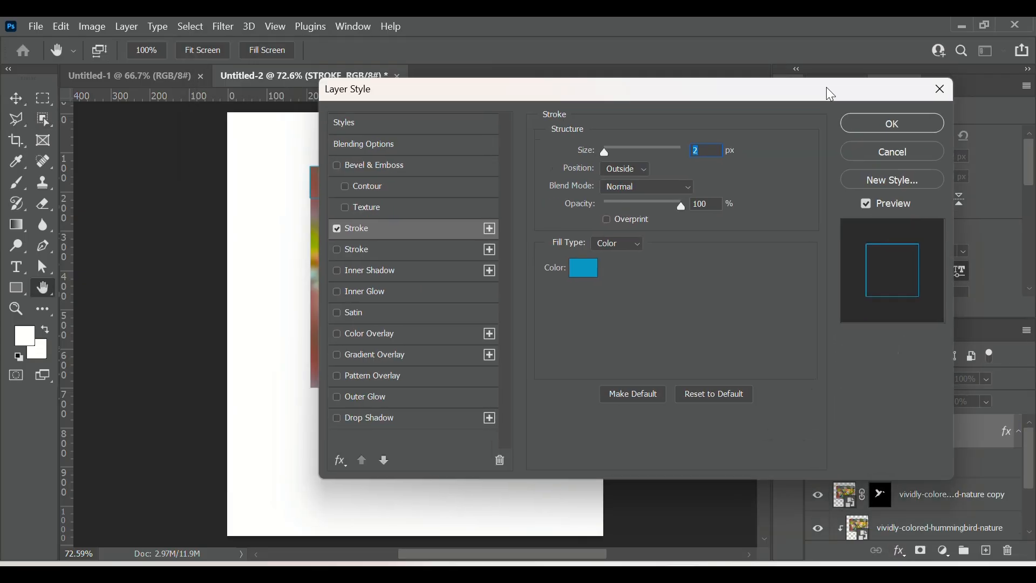
{"action": "left_click", "coordinate": [584, 272]}
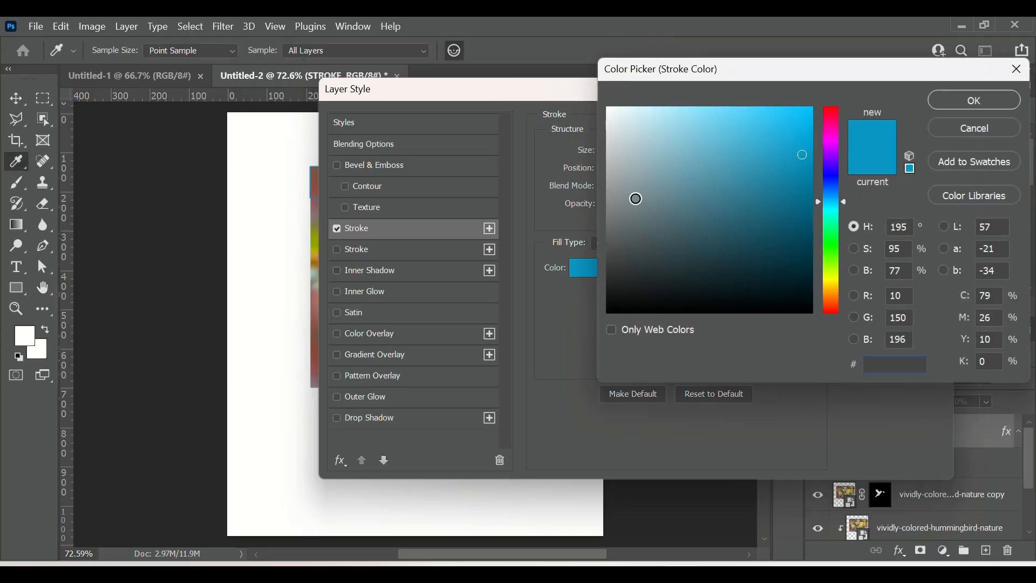
{"action": "left_click_drag", "start_coordinate": [636, 196], "coordinate": [608, 108]}
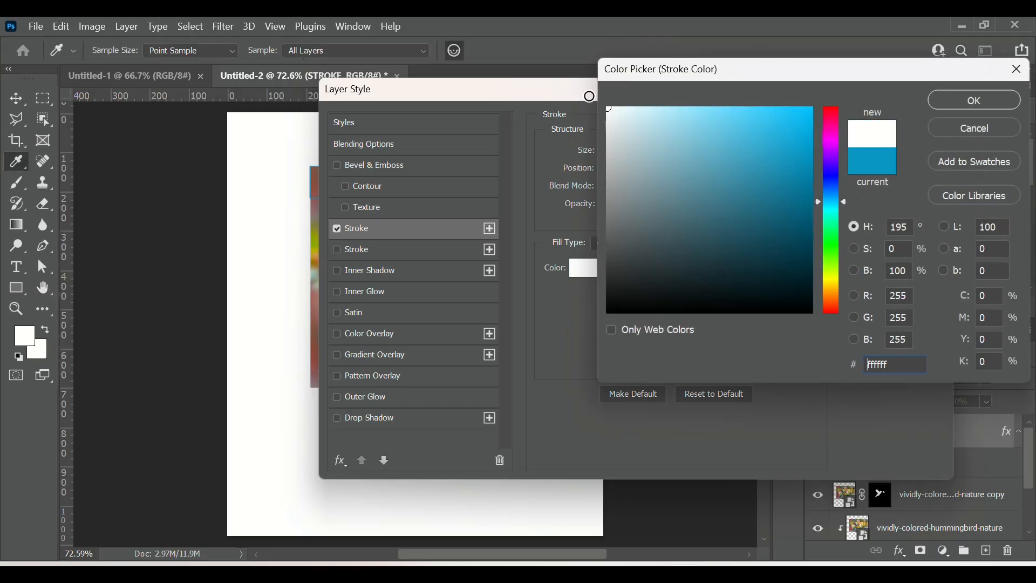
{"action": "left_click", "coordinate": [956, 102]}
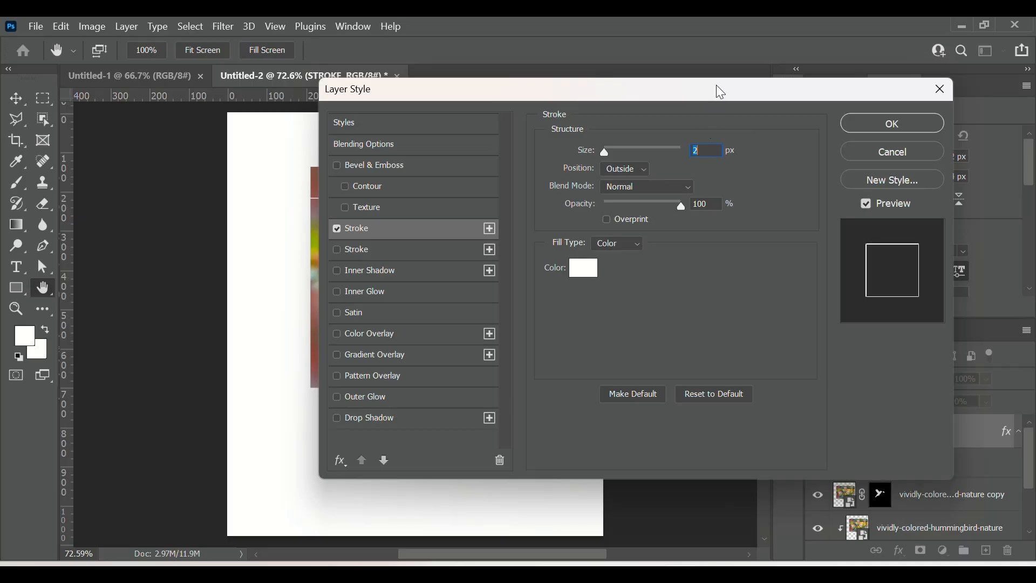
Step: Increase the stroke size to 7 px and apply the layer style
{"action": "left_click_drag", "start_coordinate": [717, 86], "coordinate": [840, 108]}
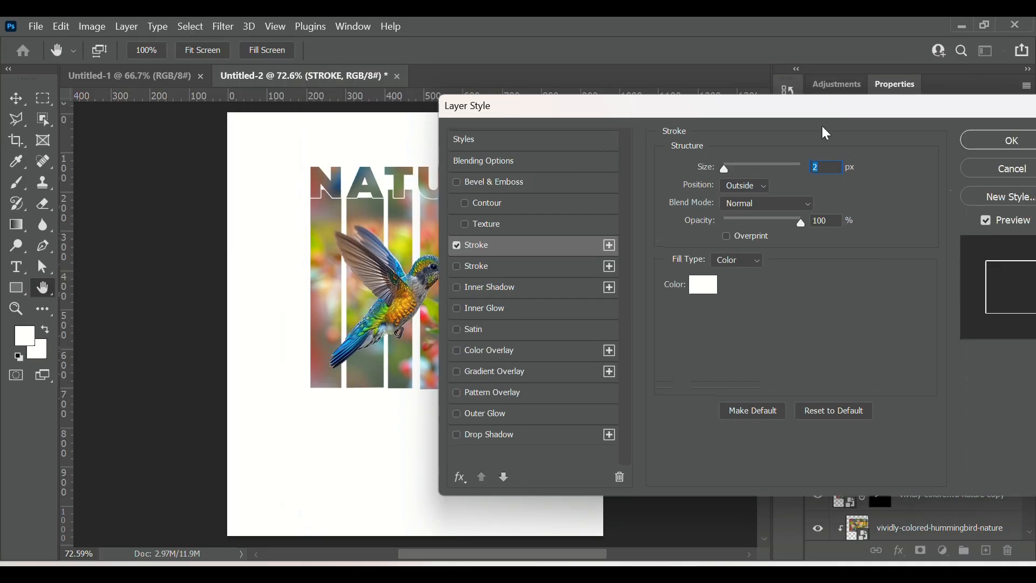
{"action": "left_click", "coordinate": [831, 167]}
{"action": "key", "text": "Up"}
{"action": "key", "text": "Up"}
{"action": "key", "text": "Up"}
{"action": "key", "text": "Up"}
{"action": "key", "text": "Up"}
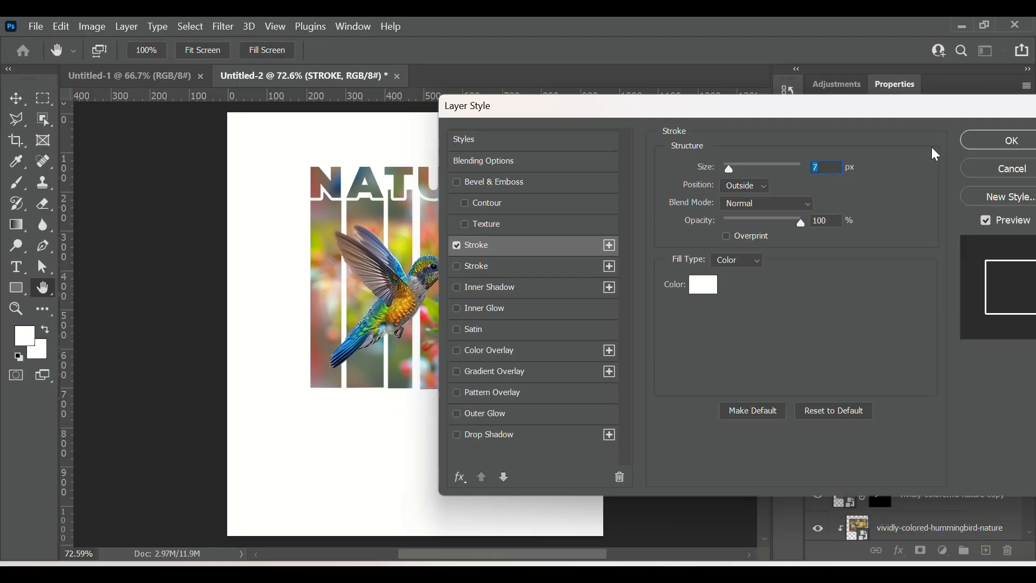
{"action": "left_click", "coordinate": [991, 141]}
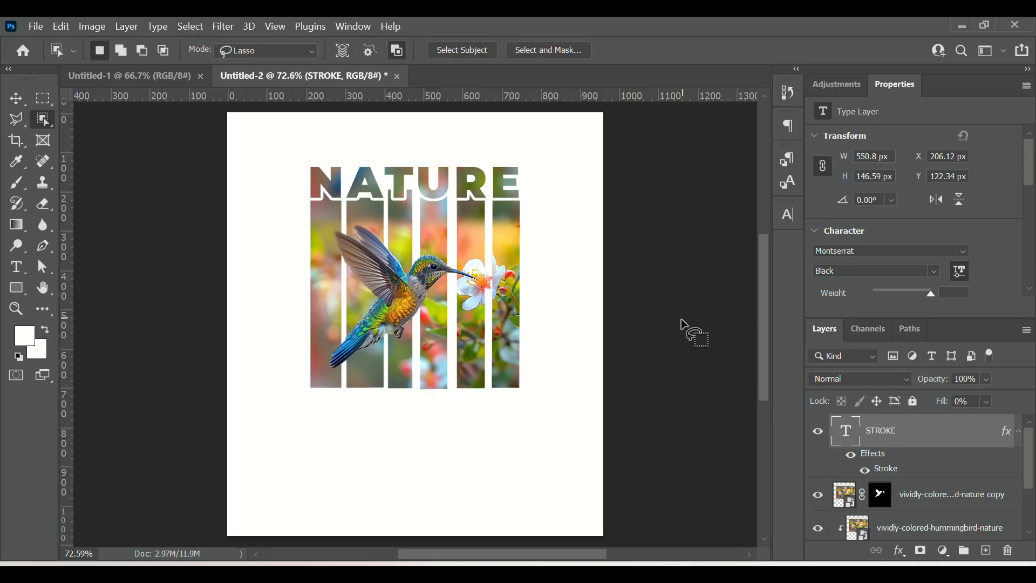
Step: Show the hidden SHADOW group and merge it into a single layer
{"action": "scroll", "coordinate": [912, 489], "scroll_direction": "down", "scroll_amount": 3}
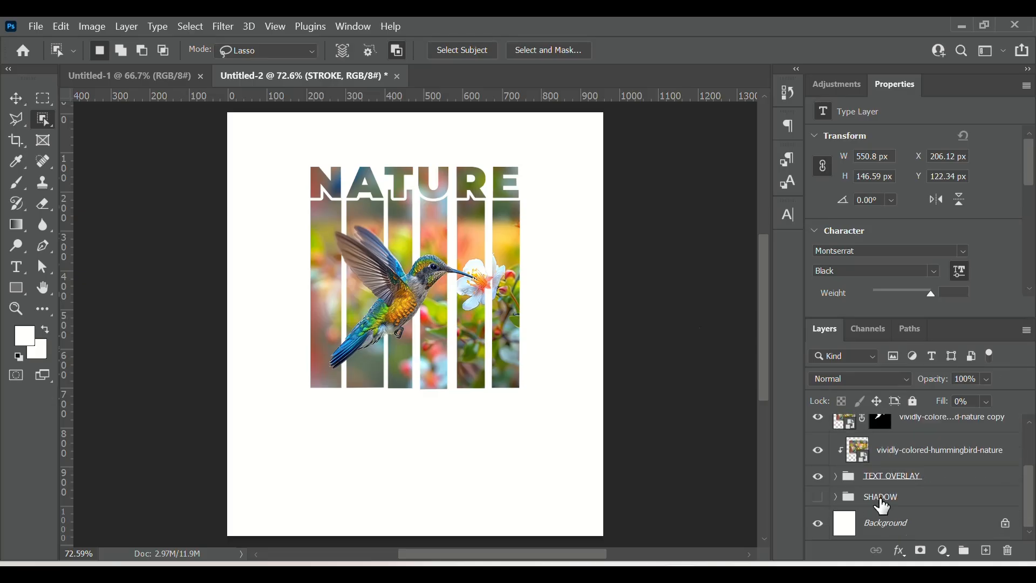
{"action": "left_click", "coordinate": [817, 498]}
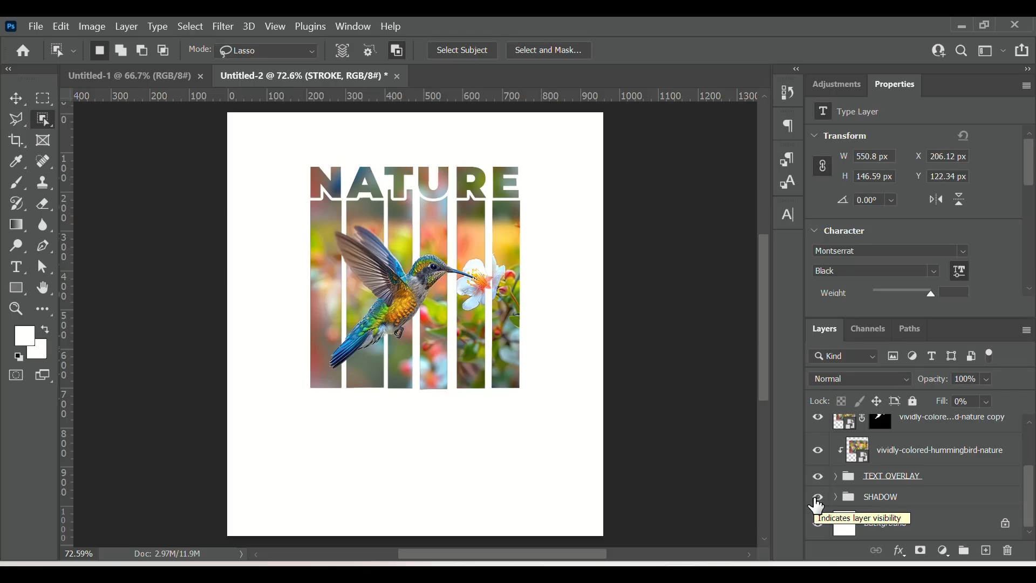
{"action": "right_click", "coordinate": [905, 501]}
{"action": "key", "text": "Escape"}
{"action": "key", "text": "v"}
{"action": "right_click", "coordinate": [896, 494]}
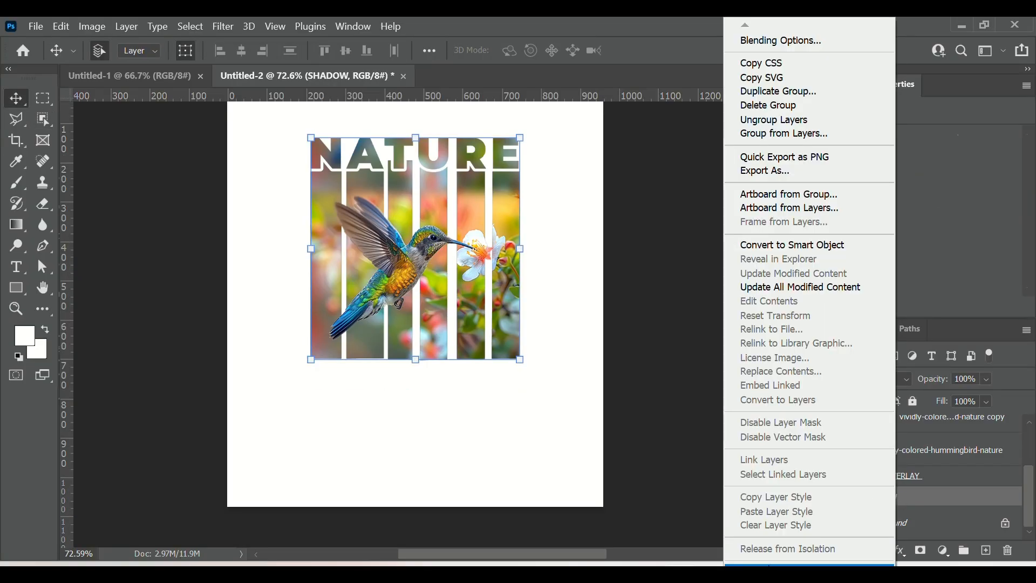
{"action": "key", "text": "Escape"}
{"action": "key", "text": "ctrl+e"}
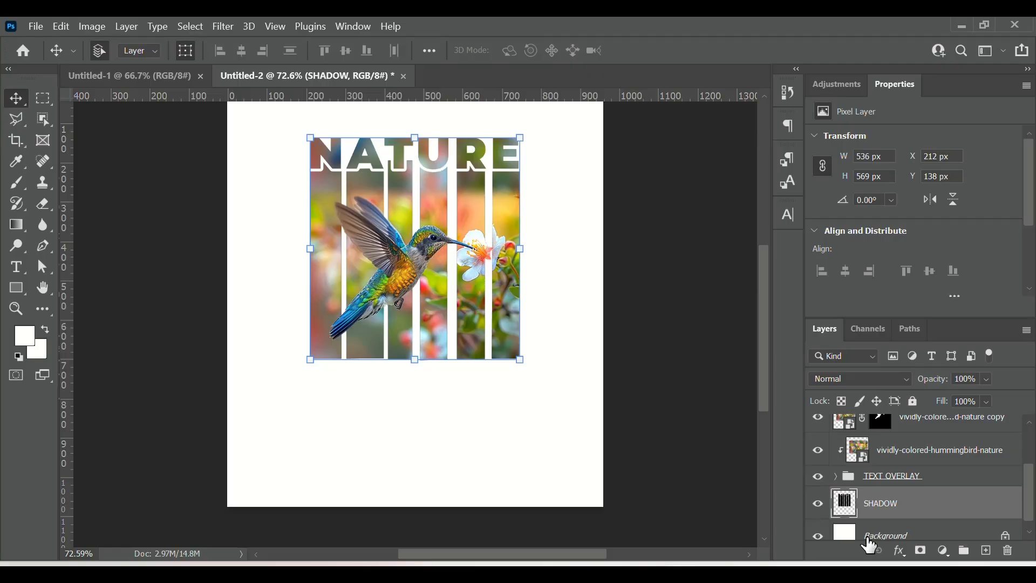
Step: Flip the SHADOW layer vertically and distort it, pulling a bottom corner outward into a perspective fan
{"action": "key", "text": "ctrl+t"}
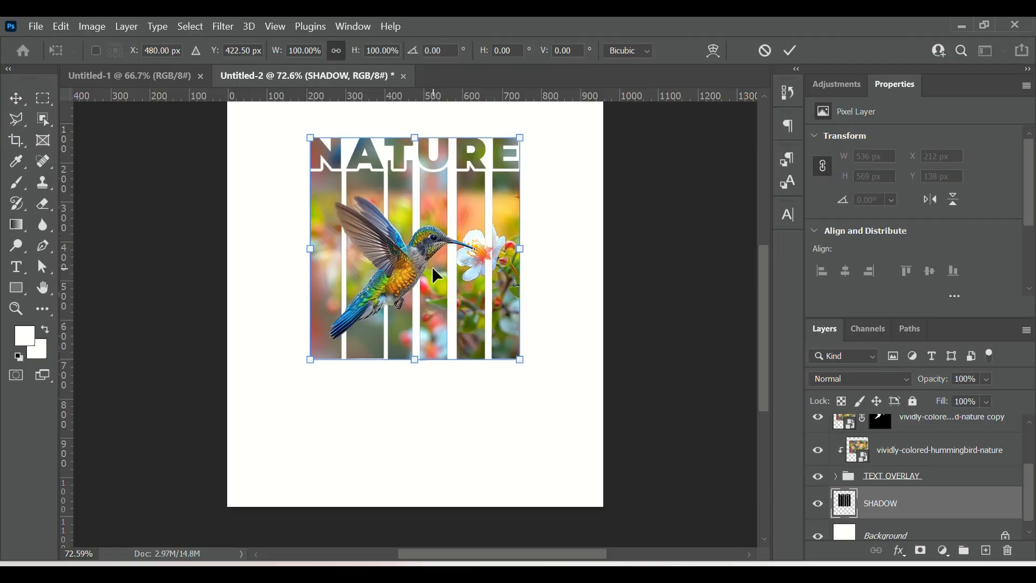
{"action": "key", "text": "Escape"}
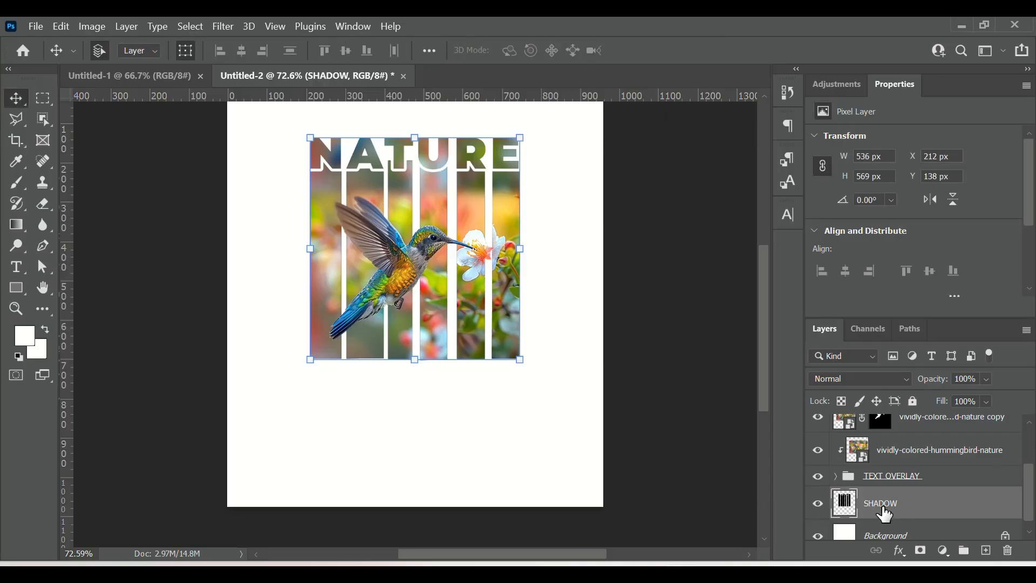
{"action": "key", "text": "ctrl+t"}
{"action": "right_click", "coordinate": [497, 322]}
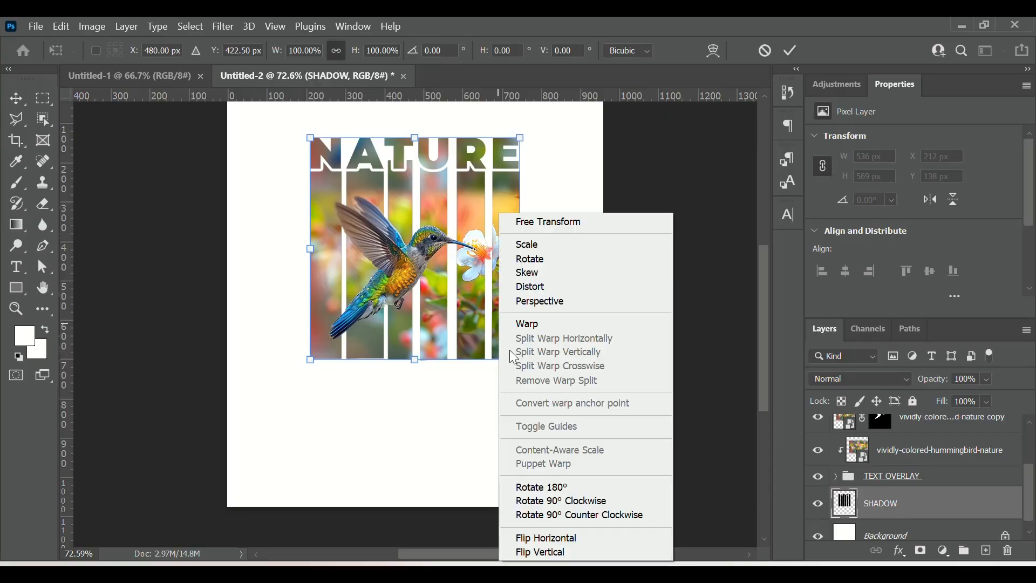
{"action": "left_click", "coordinate": [575, 549]}
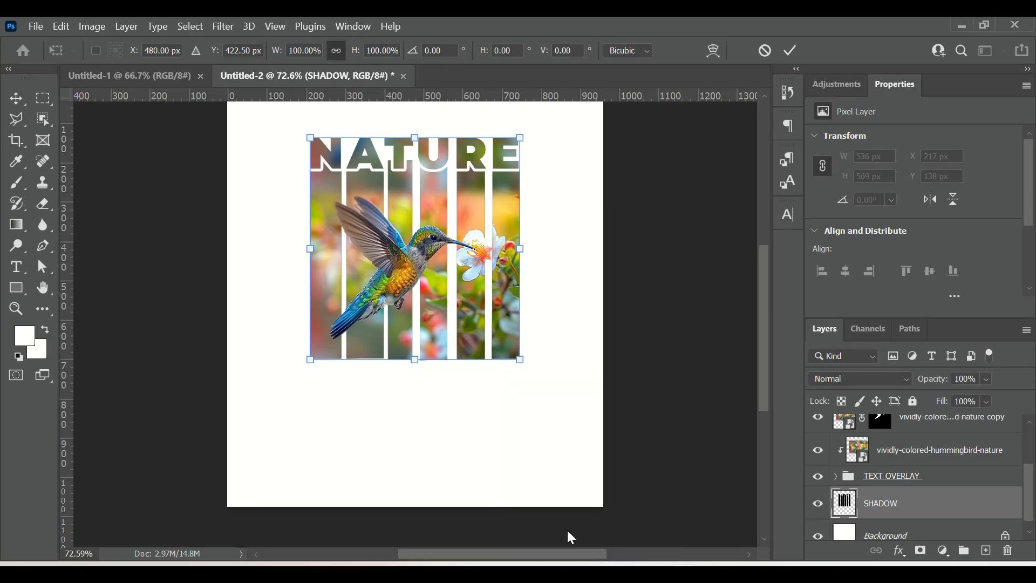
{"action": "right_click", "coordinate": [507, 347]}
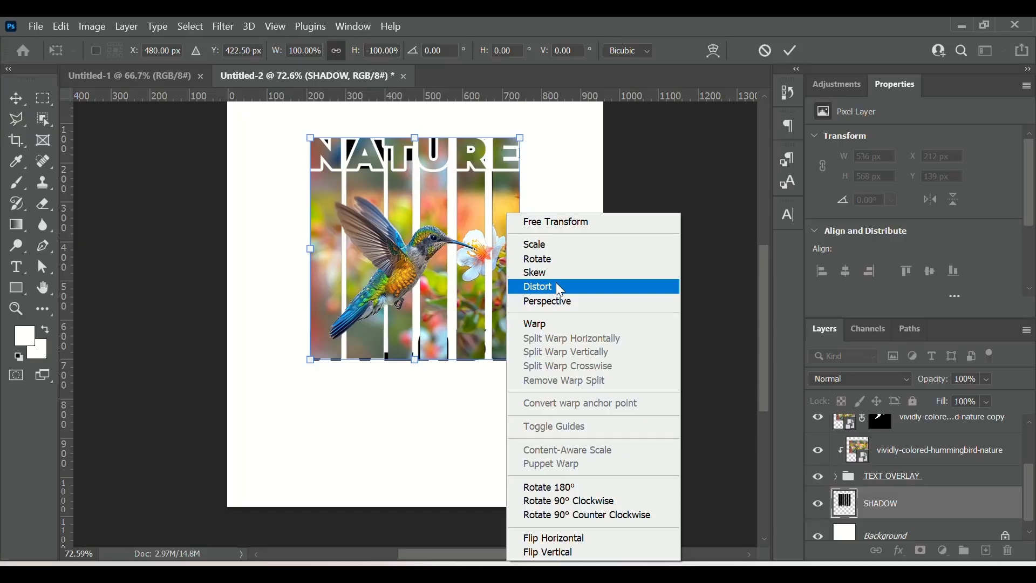
{"action": "left_click", "coordinate": [567, 302]}
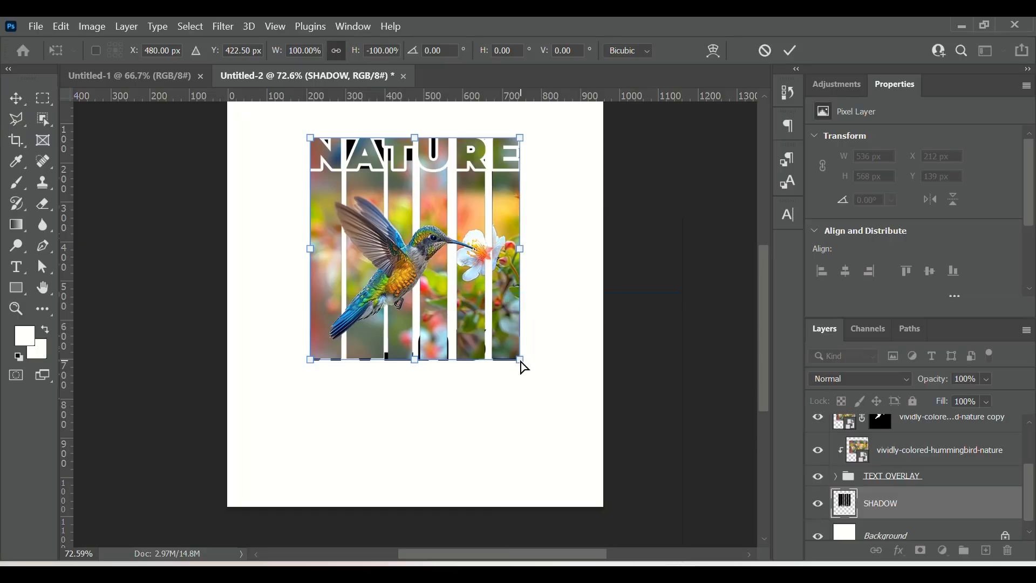
{"action": "left_click_drag", "start_coordinate": [522, 367], "coordinate": [698, 384]}
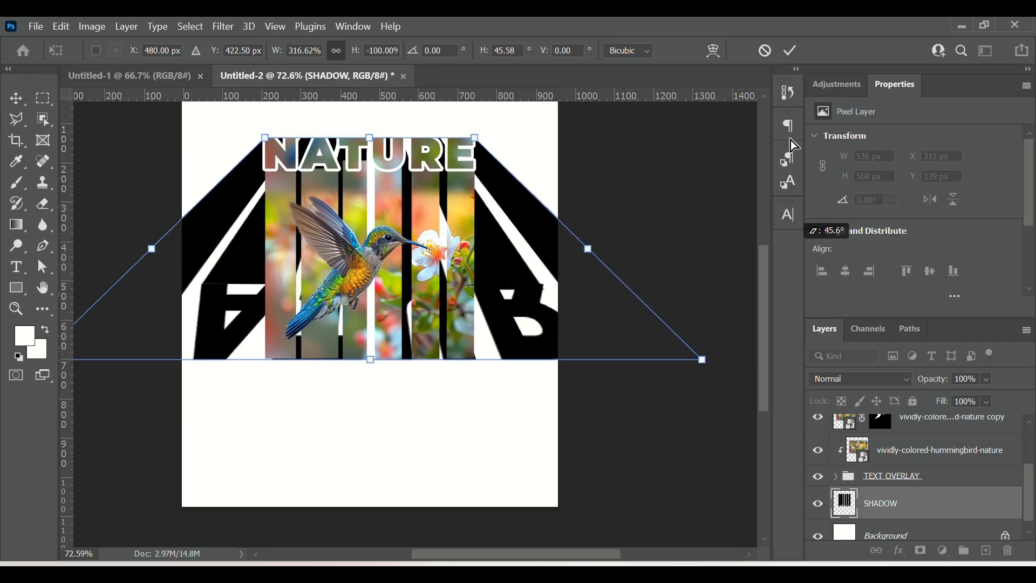
{"action": "left_click", "coordinate": [791, 49]}
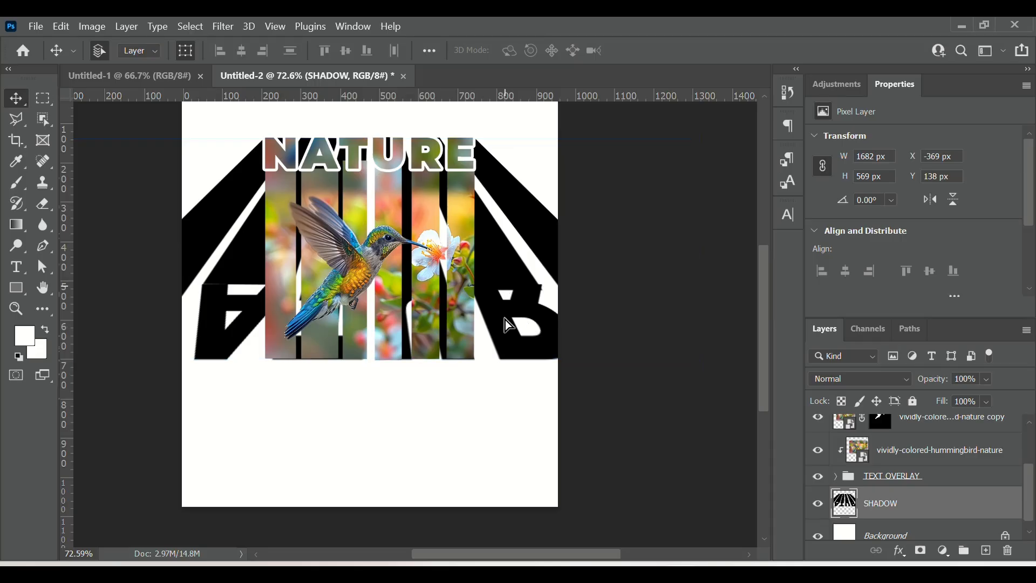
Step: Move the SHADOW layer down so its stripes extend below the bars as a floor
{"action": "left_click_drag", "start_coordinate": [509, 326], "coordinate": [512, 508]}
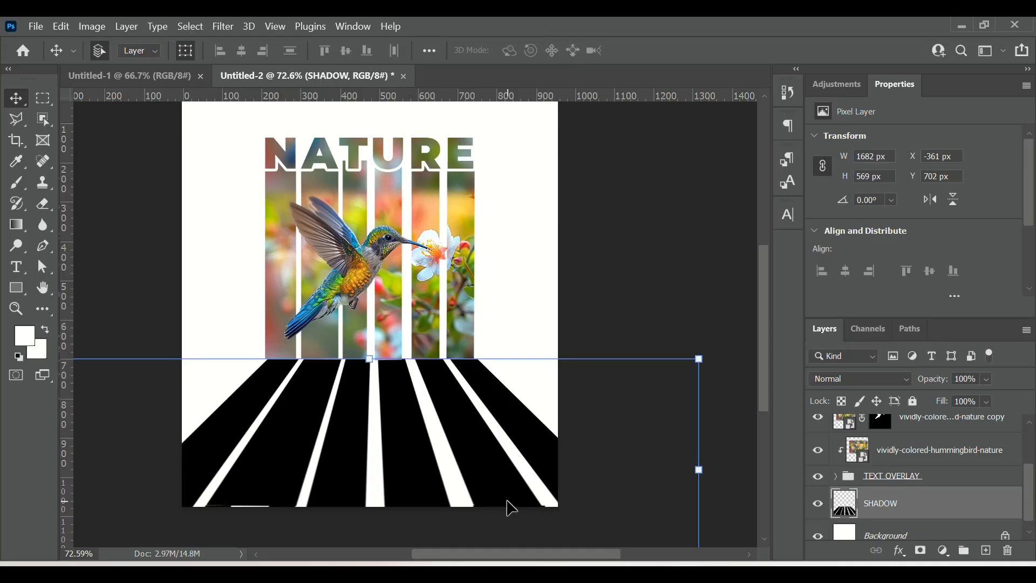
{"action": "key", "text": "Left"}
{"action": "key", "text": "Left"}
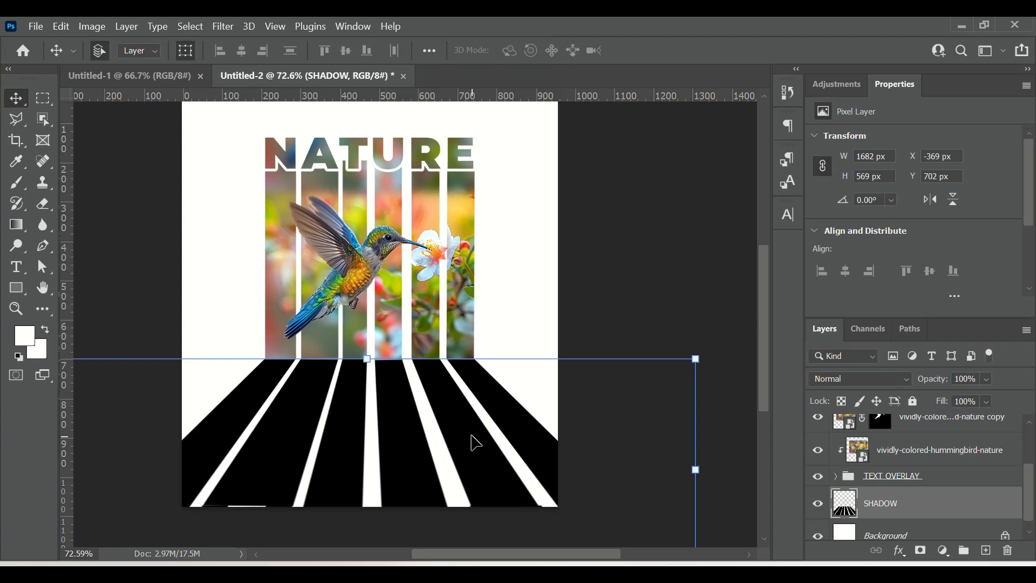
{"action": "left_click_drag", "start_coordinate": [472, 441], "coordinate": [468, 438]}
{"action": "left_click", "coordinate": [671, 285]}
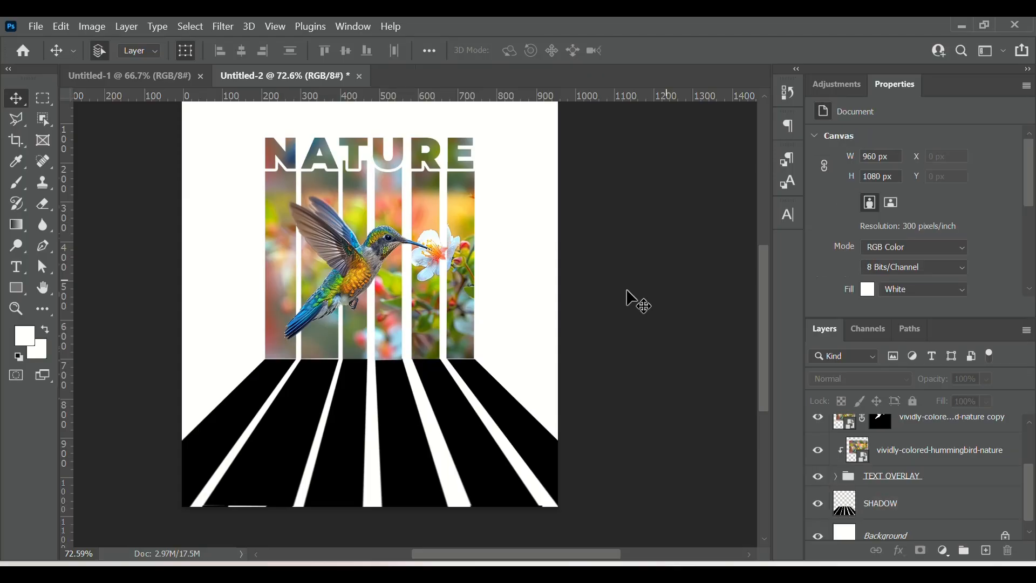
{"action": "left_click", "coordinate": [463, 417]}
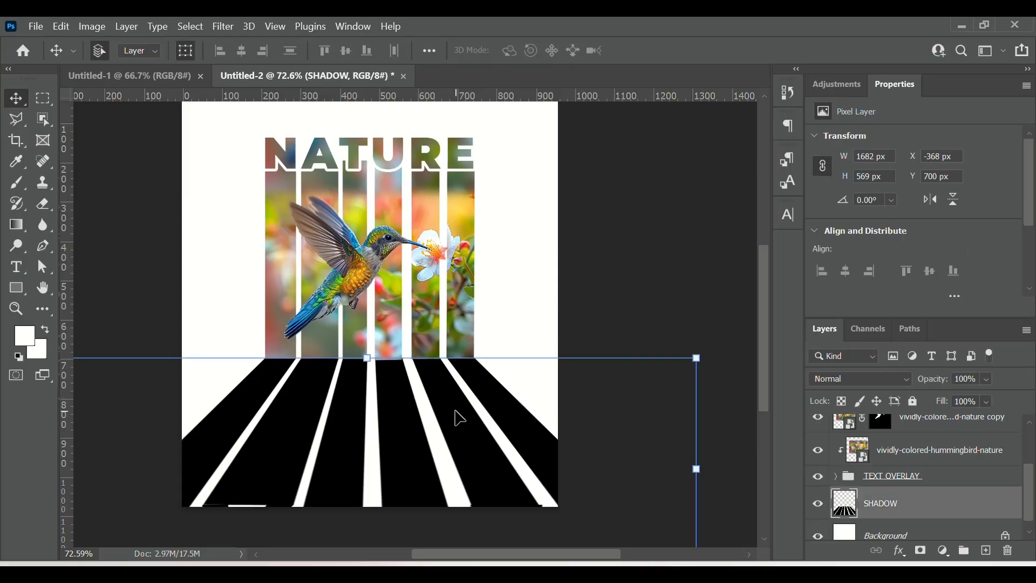
{"action": "left_click", "coordinate": [625, 296]}
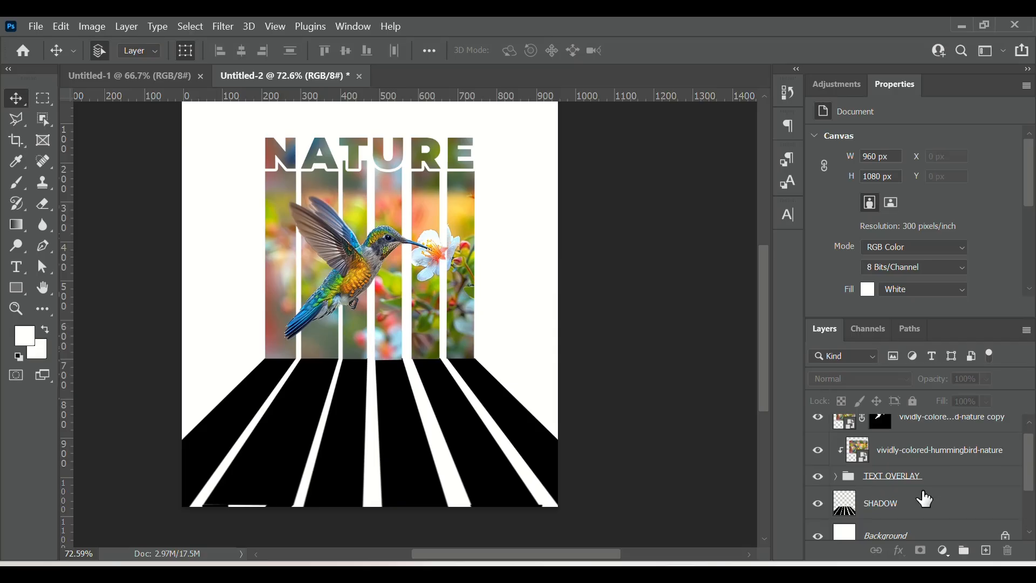
Step: Select the SHADOW layer and add a layer mask to it
{"action": "scroll", "coordinate": [927, 498], "scroll_direction": "up", "scroll_amount": 2}
{"action": "scroll", "coordinate": [926, 501], "scroll_direction": "down", "scroll_amount": 3}
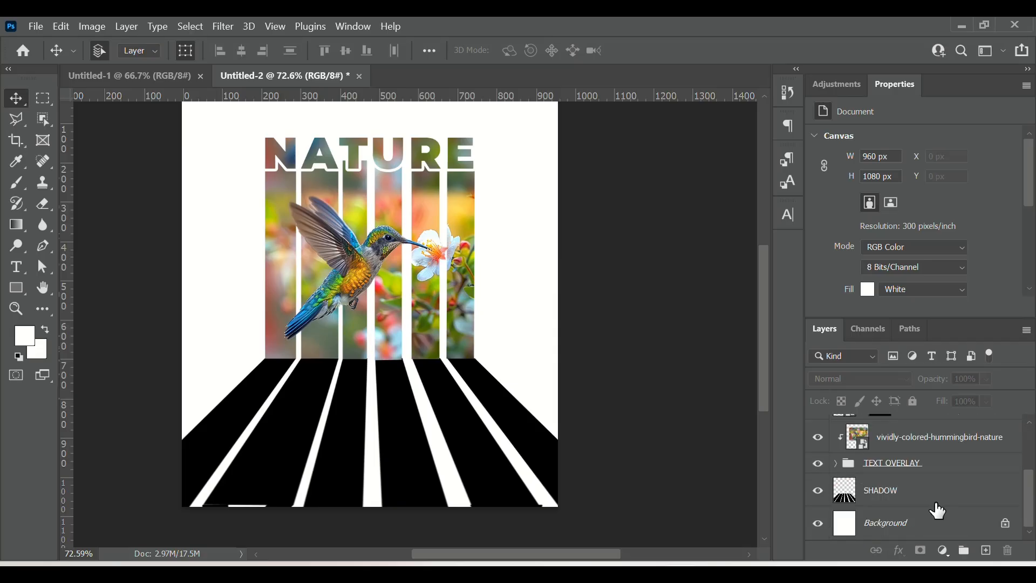
{"action": "left_click", "coordinate": [929, 488]}
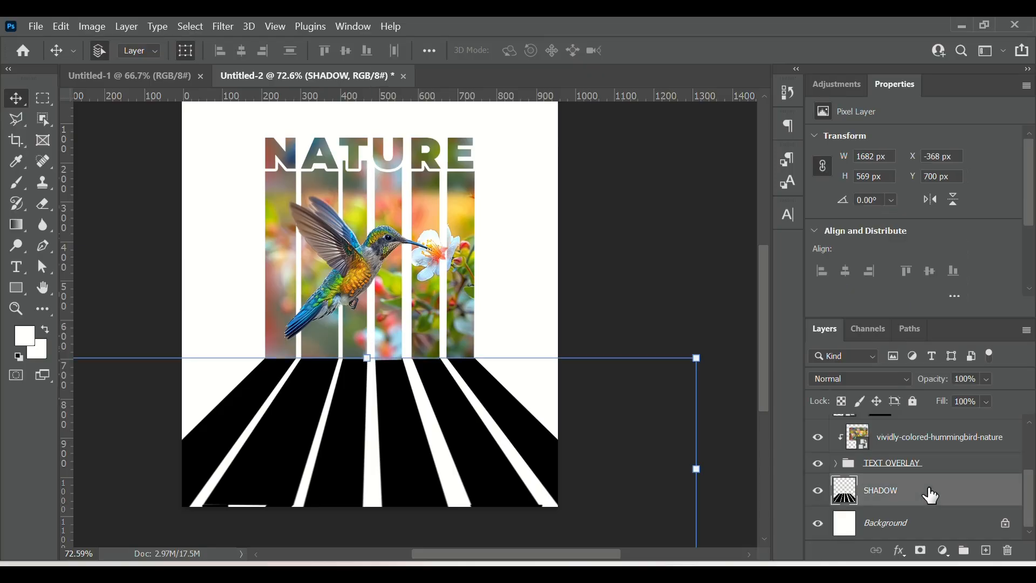
{"action": "left_click", "coordinate": [924, 553]}
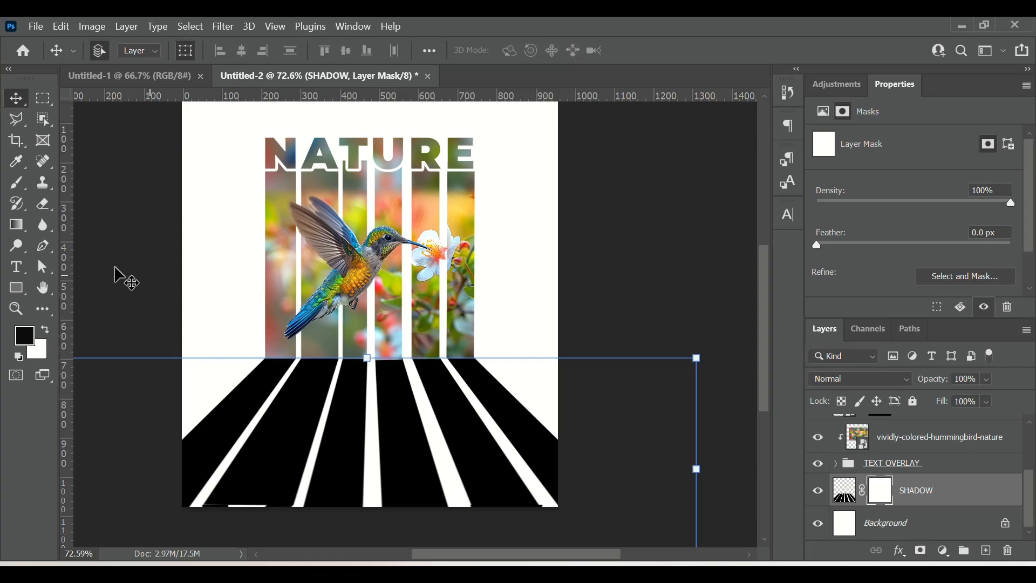
Step: Pick the Gradient tool and choose the Black, White gradient from the Basics presets
{"action": "left_click", "coordinate": [17, 223]}
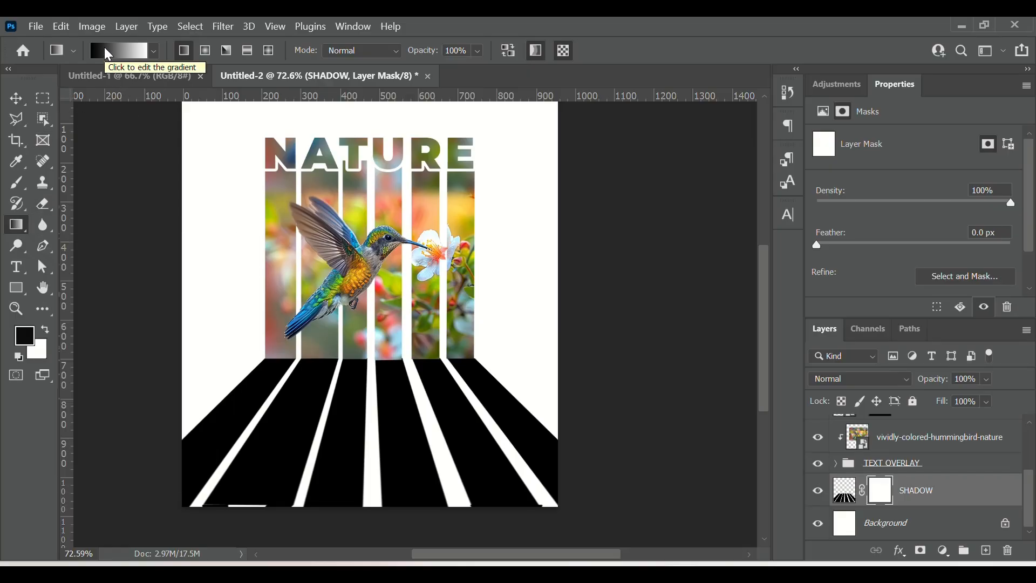
{"action": "left_click", "coordinate": [120, 51]}
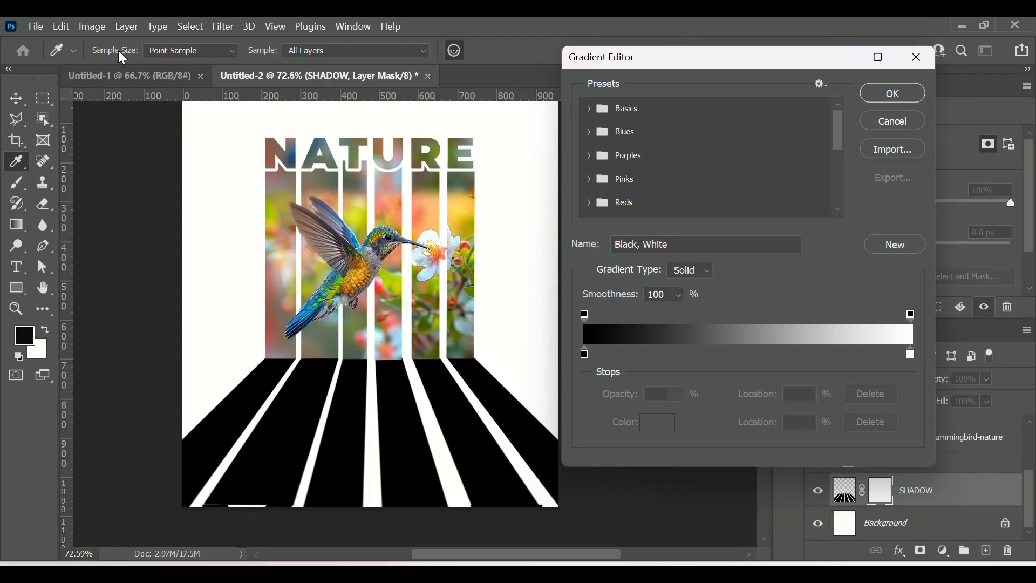
{"action": "left_click", "coordinate": [589, 109]}
{"action": "left_click", "coordinate": [663, 133]}
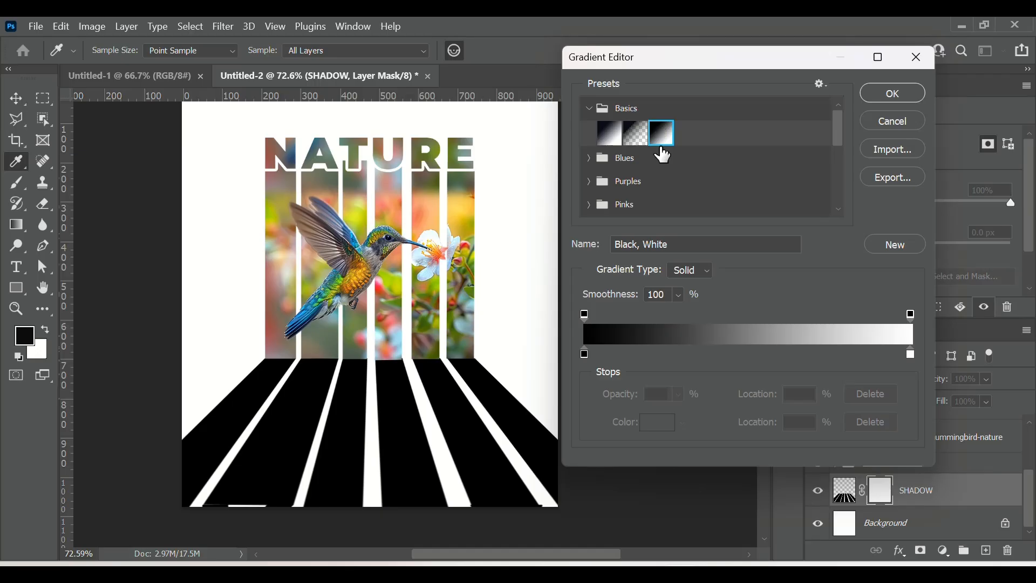
{"action": "left_click", "coordinate": [874, 97]}
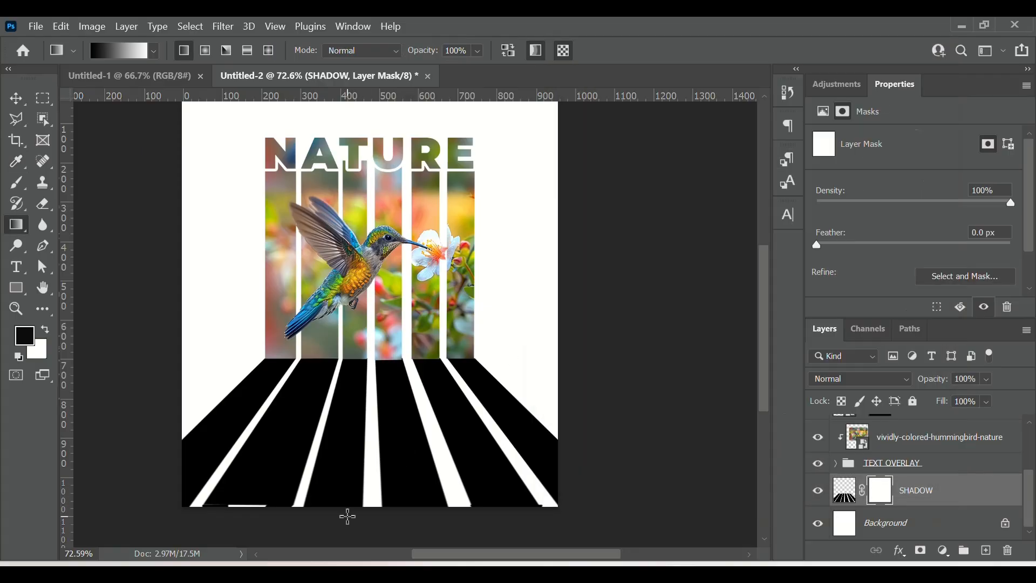
Step: Draw a short vertical gradient on the SHADOW mask to fade the shadow's top edge beneath the bars
{"action": "left_click_drag", "start_coordinate": [349, 516], "coordinate": [355, 303]}
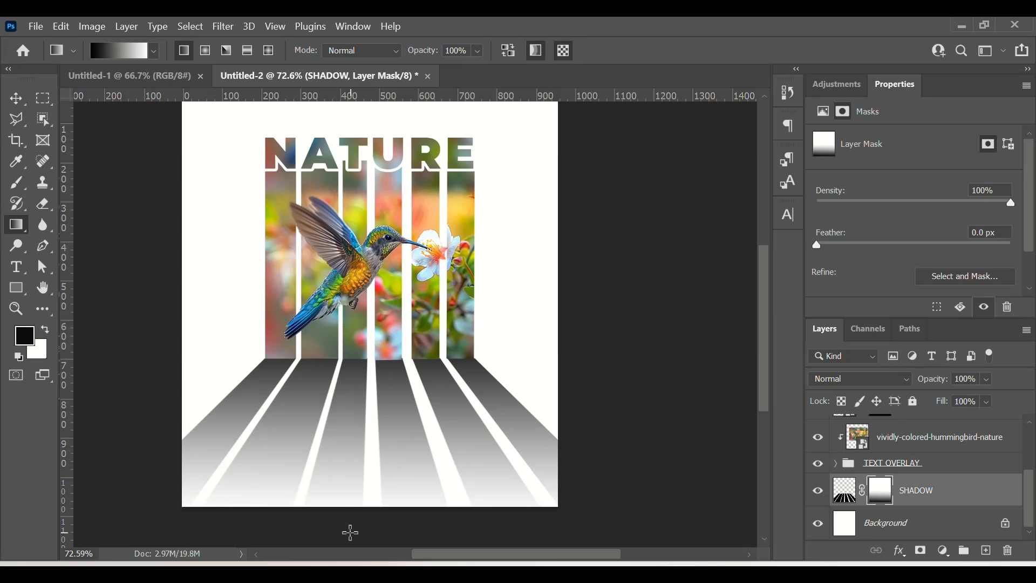
{"action": "left_click_drag", "start_coordinate": [351, 533], "coordinate": [353, 305]}
{"action": "left_click_drag", "start_coordinate": [351, 332], "coordinate": [357, 375]}
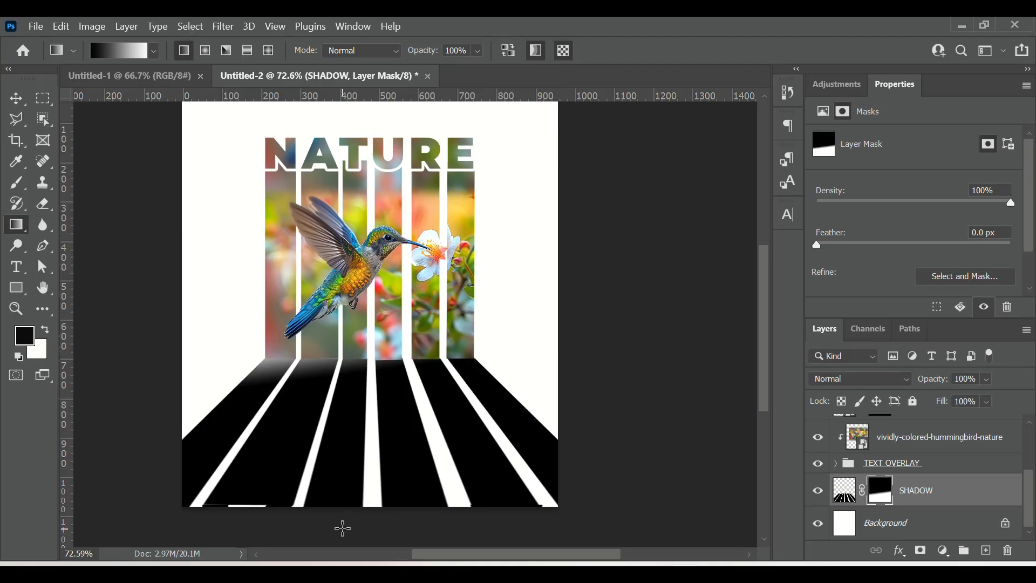
Step: Redraw the SHADOW mask gradient from the canvas bottom up to the bars so the floor fades upward
{"action": "left_click_drag", "start_coordinate": [343, 528], "coordinate": [344, 243]}
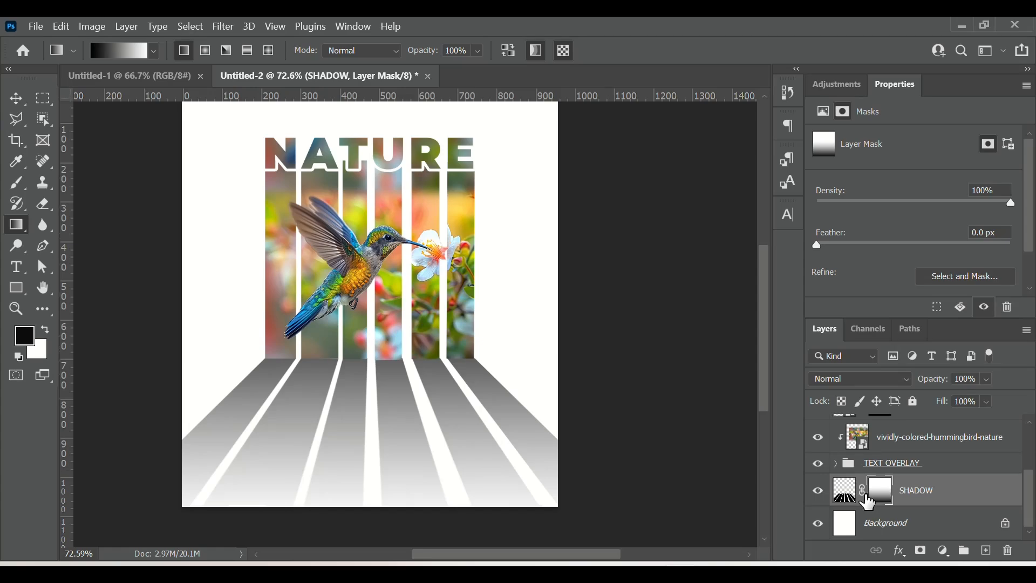
Step: Create a new empty layer above SHADOW and name it shadow 2
{"action": "left_click", "coordinate": [987, 553]}
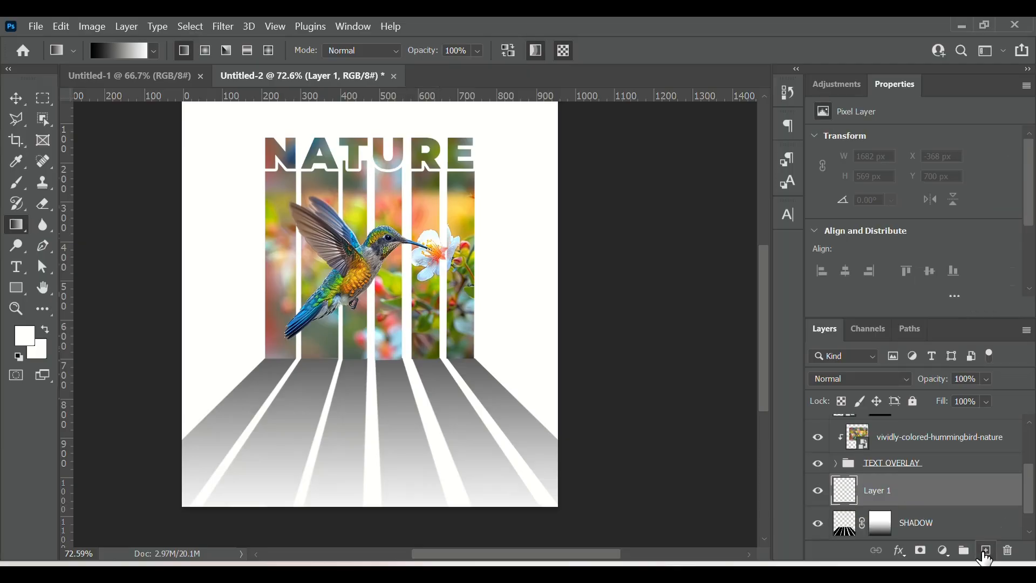
{"action": "double_click", "coordinate": [887, 494]}
{"action": "type", "text": "shad"}
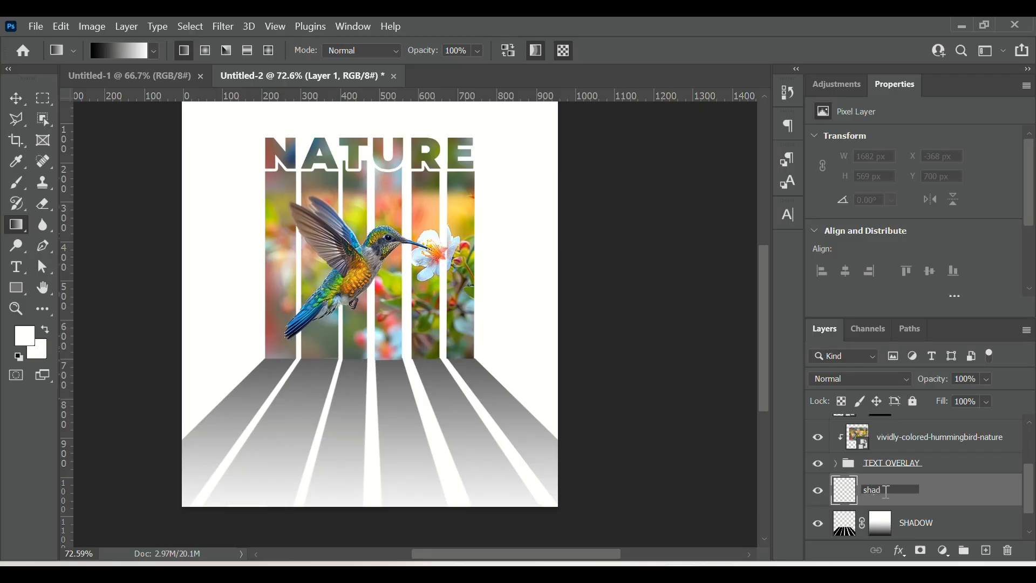
{"action": "type", "text": "ow 2"}
{"action": "key", "text": "Return"}
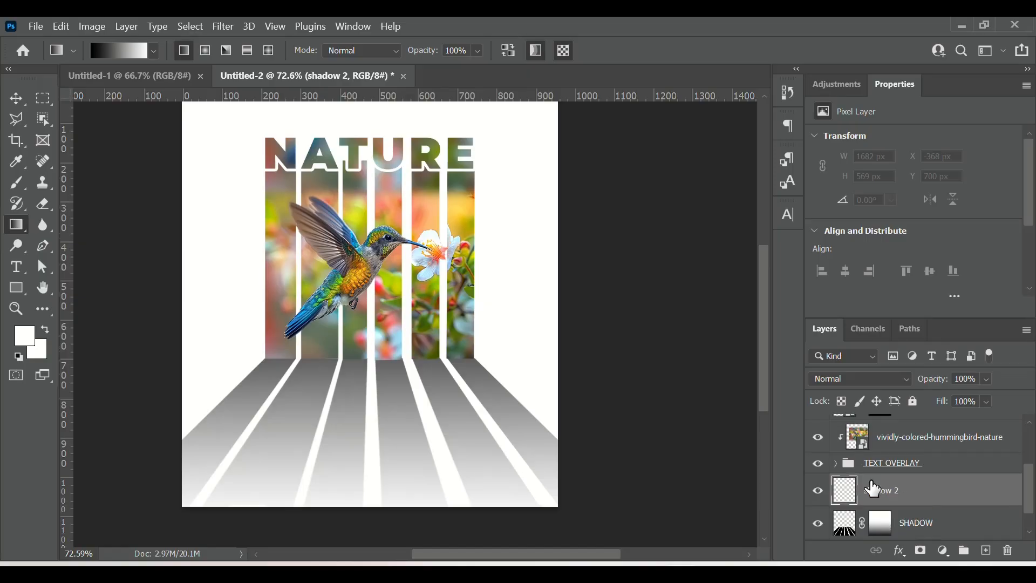
Step: Pick the Brush tool with the soft round tip, flatten its roundness, and set its size to 338 px
{"action": "left_click", "coordinate": [19, 187]}
{"action": "left_click", "coordinate": [77, 178]}
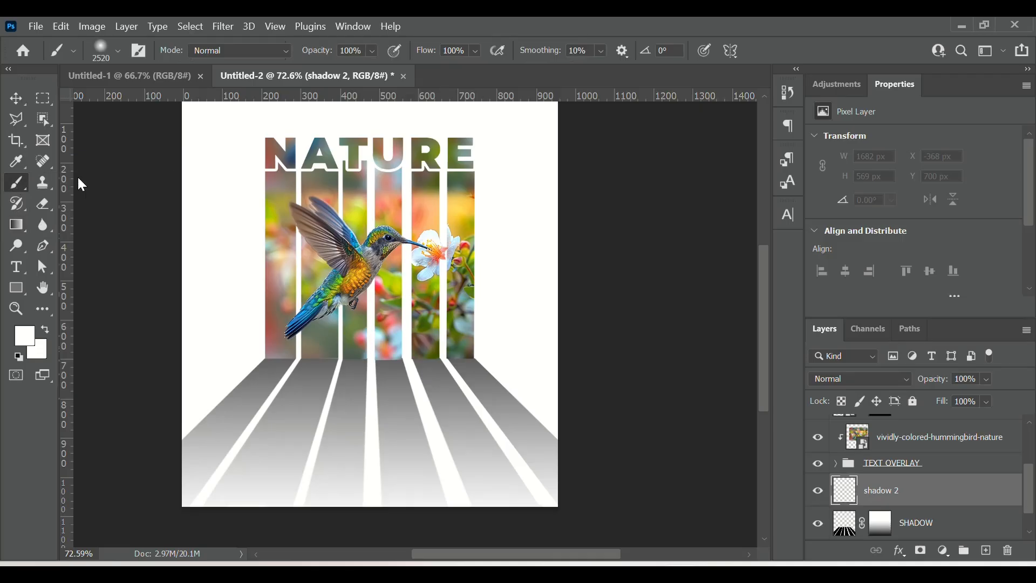
{"action": "left_click", "coordinate": [117, 47]}
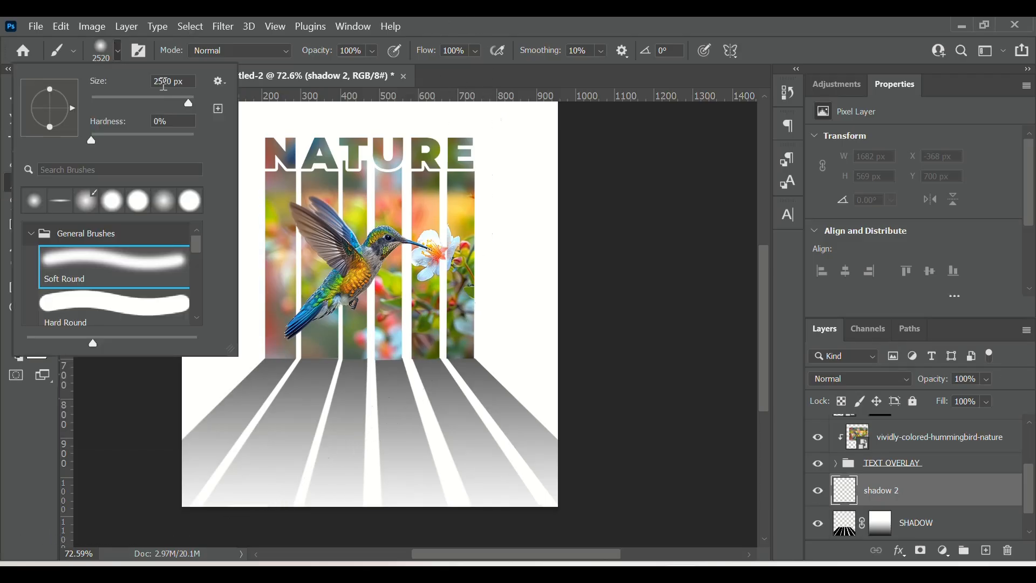
{"action": "double_click", "coordinate": [163, 82]}
{"action": "type", "text": "1000"}
{"action": "left_click_drag", "start_coordinate": [53, 125], "coordinate": [52, 109]}
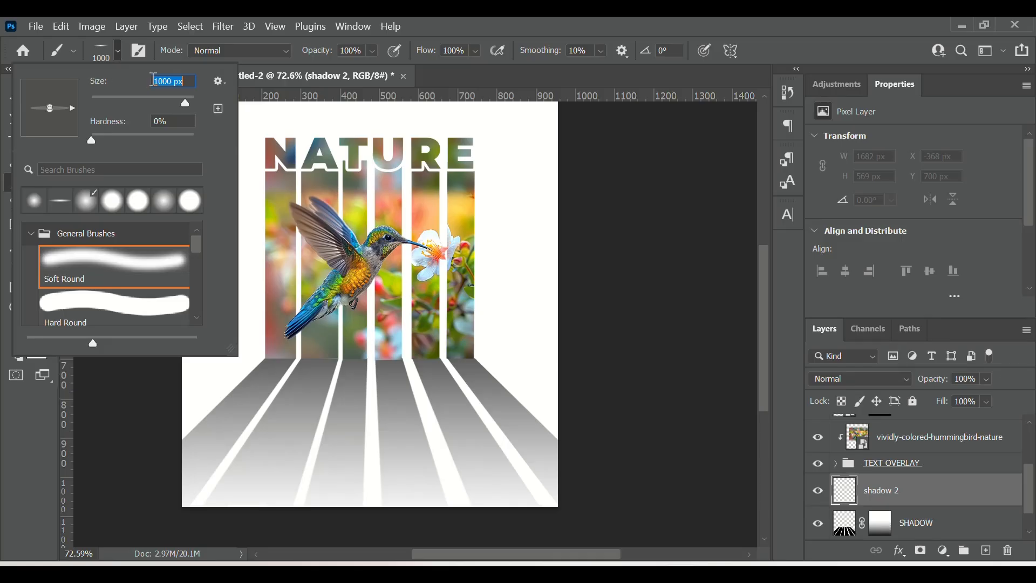
{"action": "left_click_drag", "start_coordinate": [183, 99], "coordinate": [179, 100]}
{"action": "left_click_drag", "start_coordinate": [178, 103], "coordinate": [176, 102]}
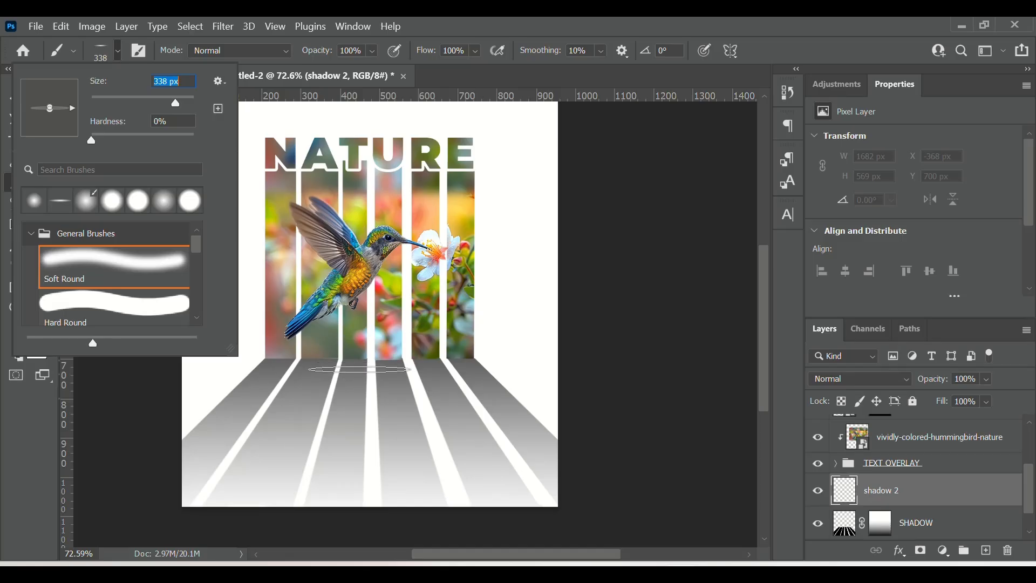
Step: Set the foreground to black 000000, dab a flat soft shadow beneath the bars on shadow 2, and lower its opacity to 61%
{"action": "left_click", "coordinate": [342, 370]}
{"action": "left_click", "coordinate": [342, 370]}
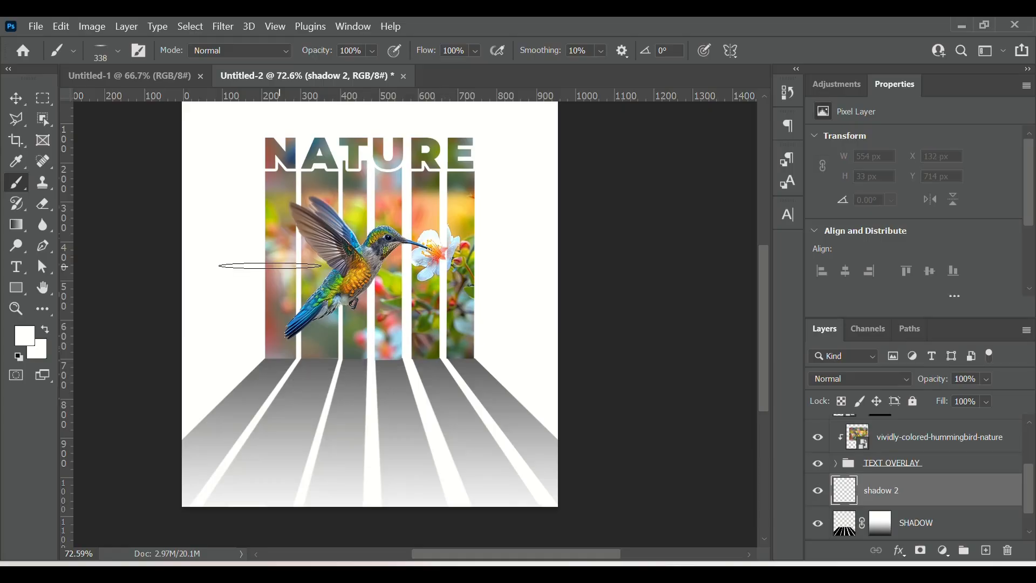
{"action": "left_click", "coordinate": [27, 337]}
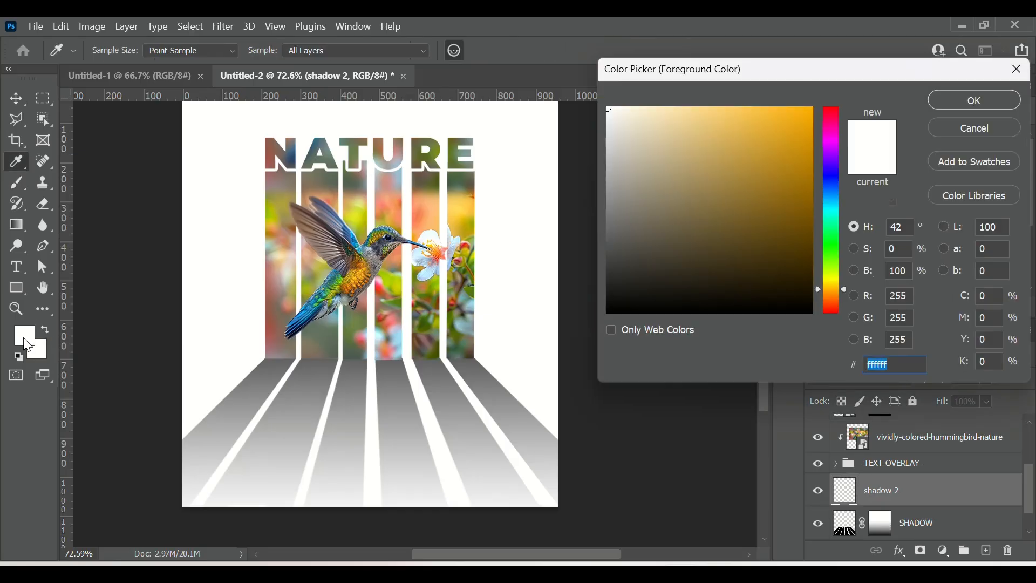
{"action": "type", "text": "000000"}
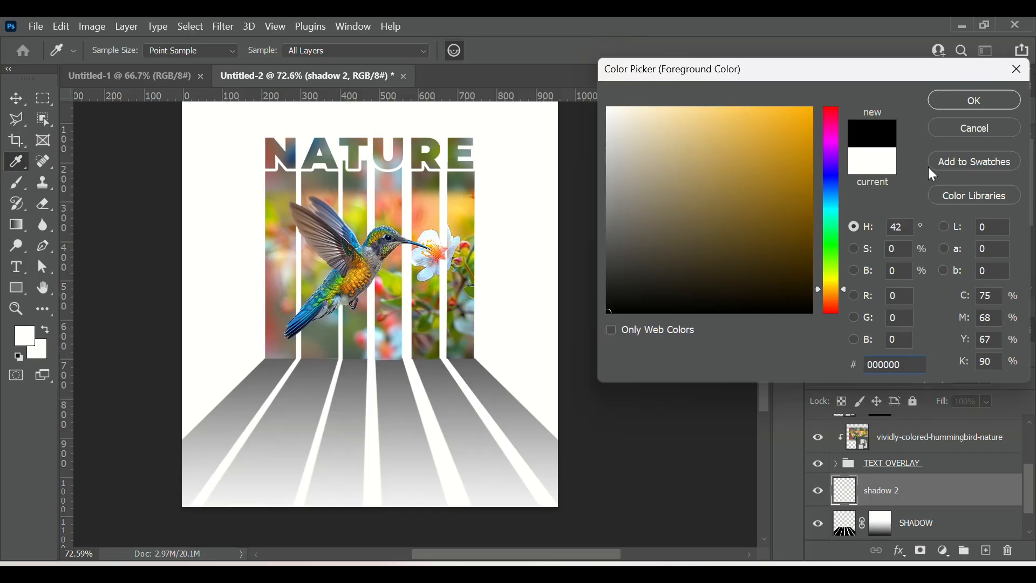
{"action": "left_click", "coordinate": [957, 98]}
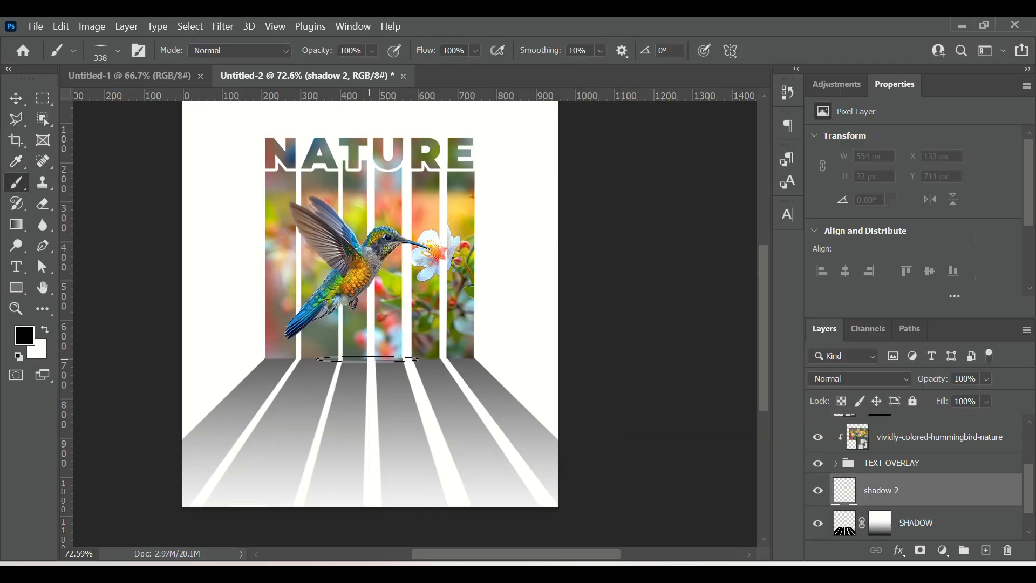
{"action": "left_click", "coordinate": [341, 369]}
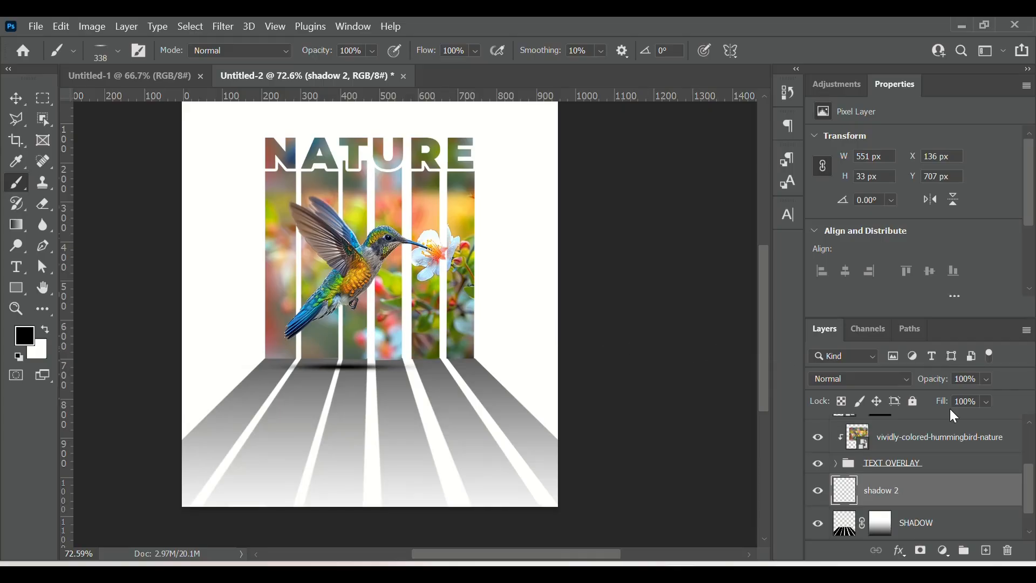
{"action": "left_click", "coordinate": [990, 381]}
{"action": "left_click_drag", "start_coordinate": [1015, 396], "coordinate": [999, 398]}
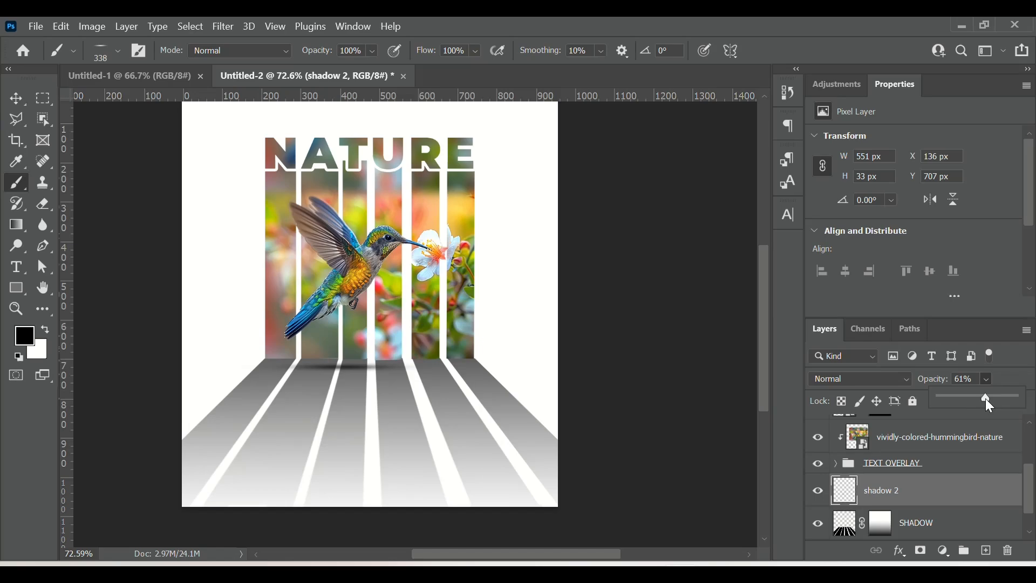
Step: Add a Gradient Fill layer above Background using the Black, White gradient from the Basics presets
{"action": "scroll", "coordinate": [966, 498], "scroll_direction": "down", "scroll_amount": 1}
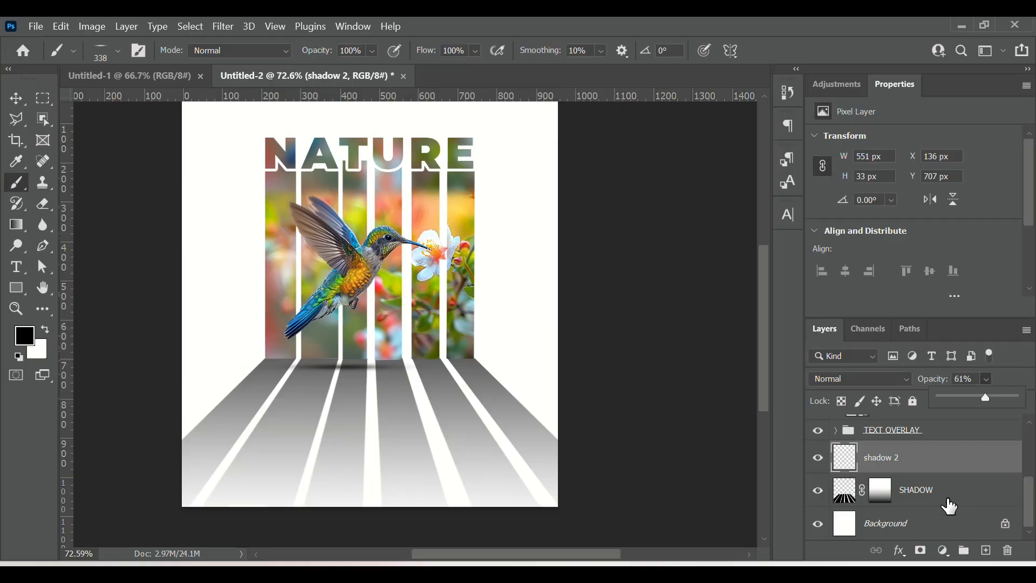
{"action": "left_click", "coordinate": [929, 528]}
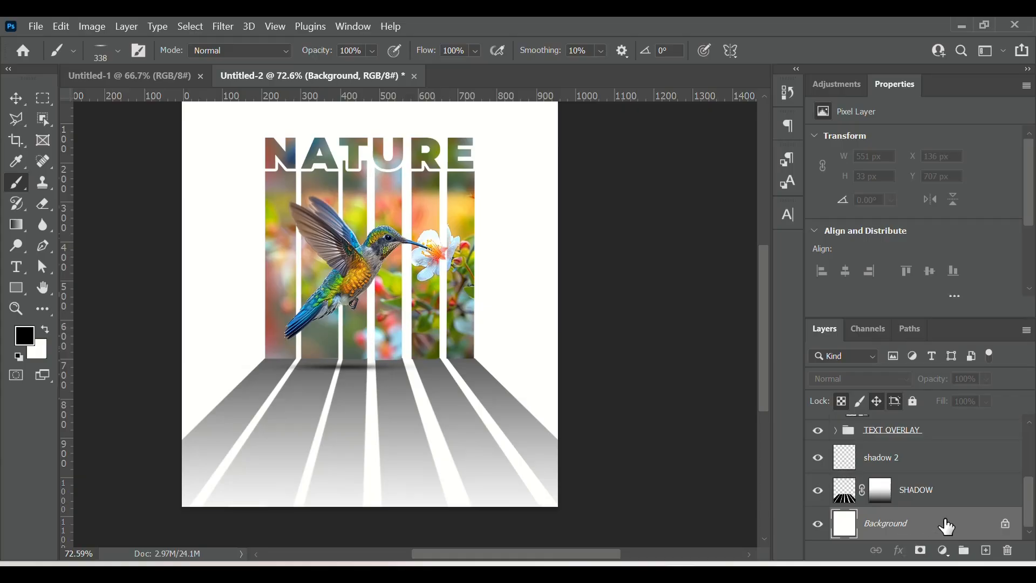
{"action": "left_click", "coordinate": [945, 550]}
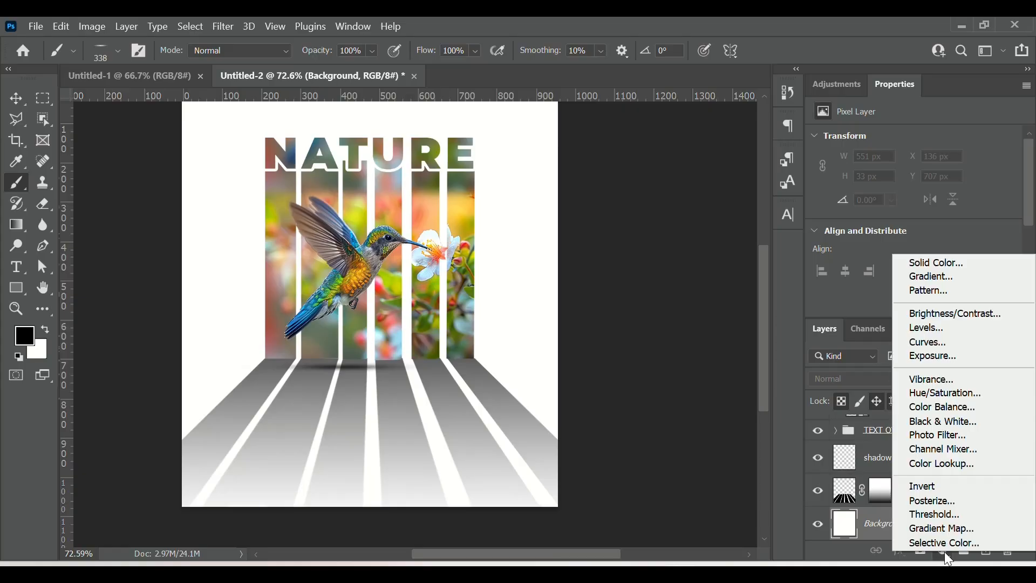
{"action": "left_click", "coordinate": [945, 552]}
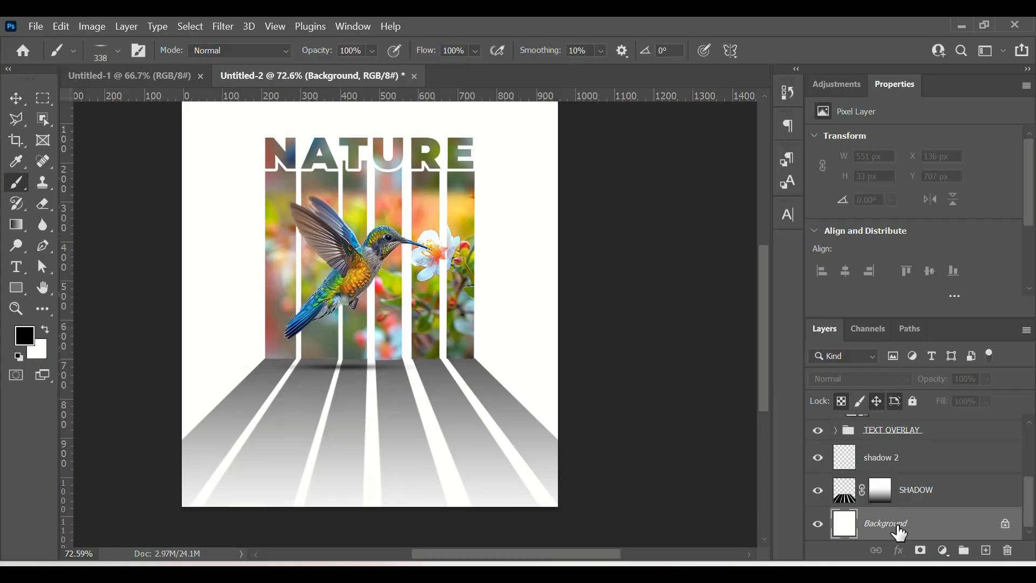
{"action": "left_click", "coordinate": [945, 551]}
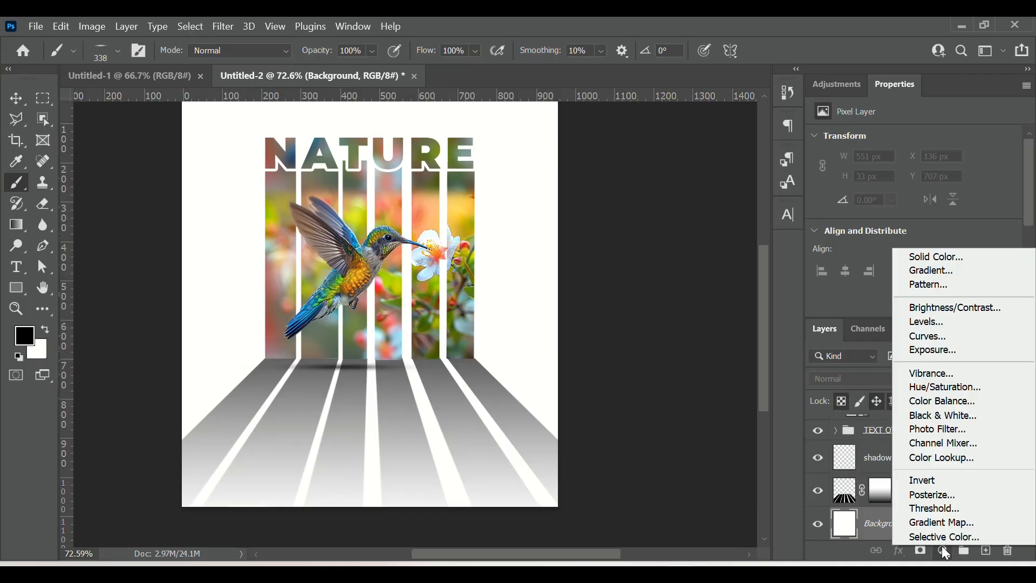
{"action": "left_click", "coordinate": [933, 275]}
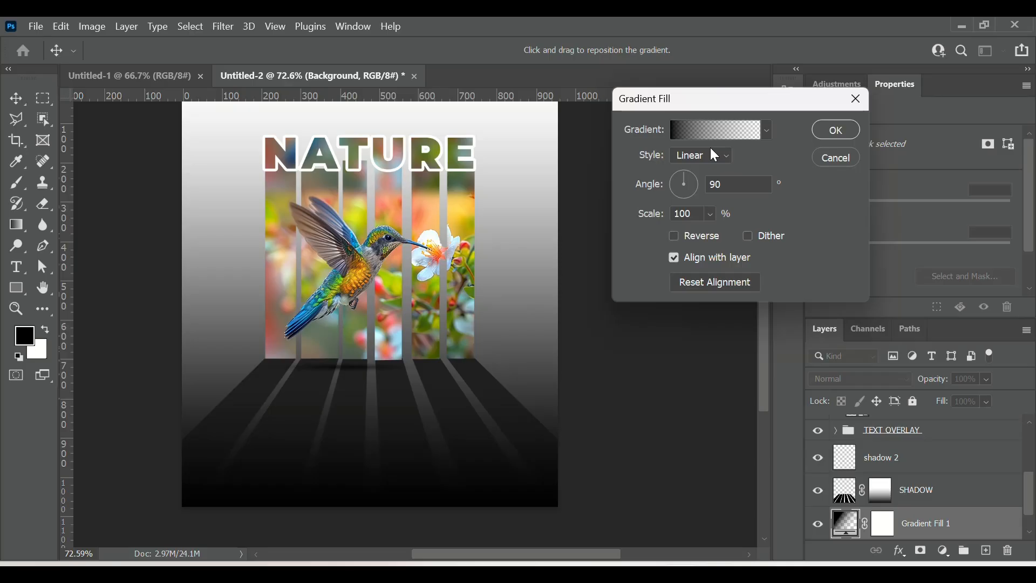
{"action": "left_click", "coordinate": [695, 133]}
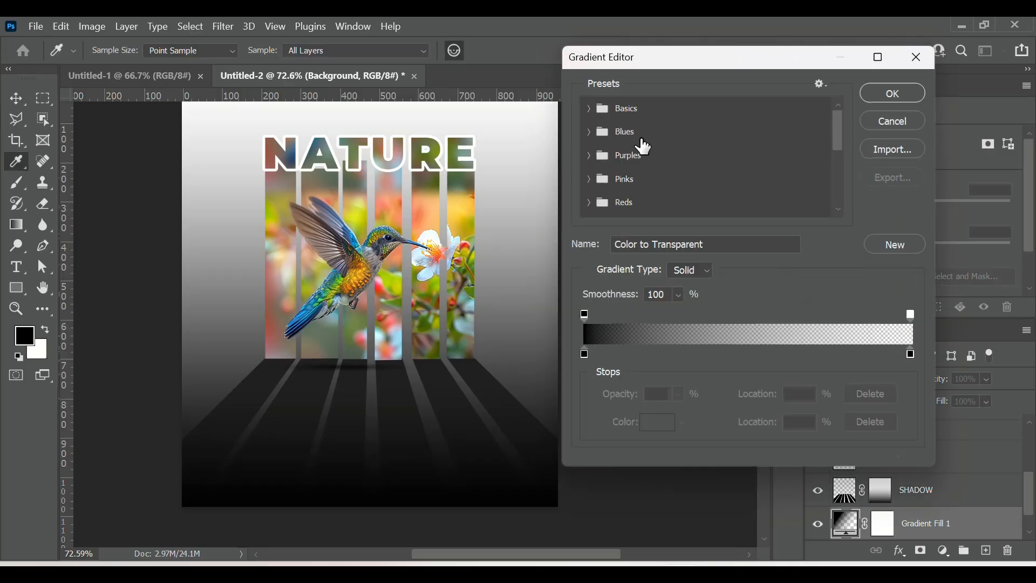
{"action": "left_click", "coordinate": [593, 108]}
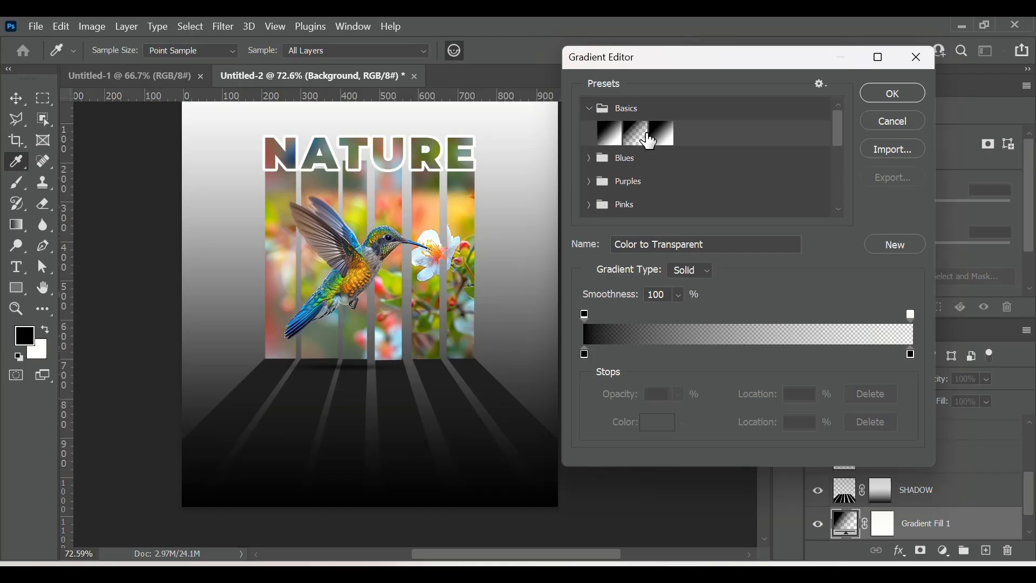
{"action": "left_click", "coordinate": [664, 135]}
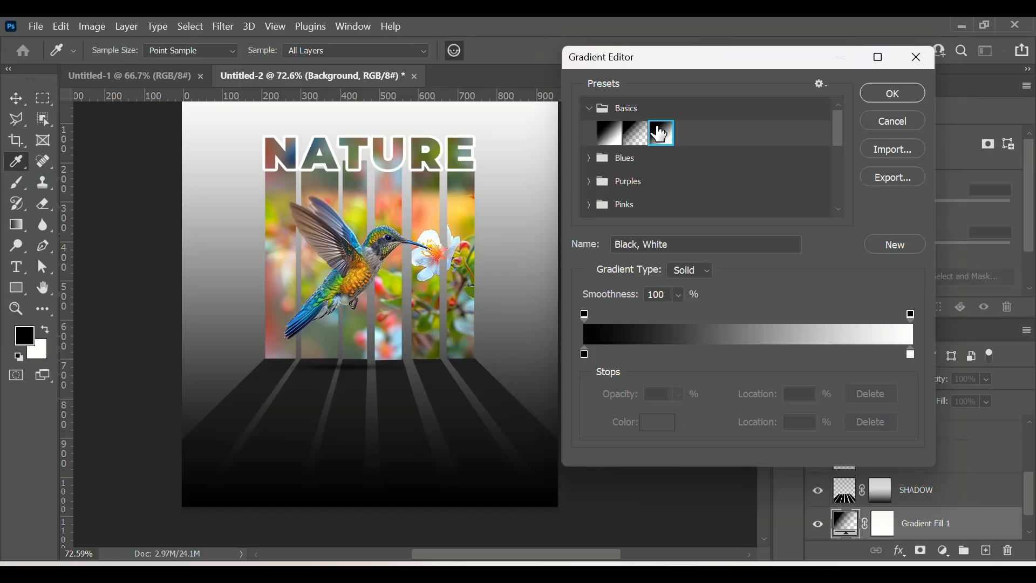
Step: Change the gradient's black stop to a light blue d7f7ff sampled from the flower, and confirm the Gradient Fill
{"action": "left_click", "coordinate": [586, 354]}
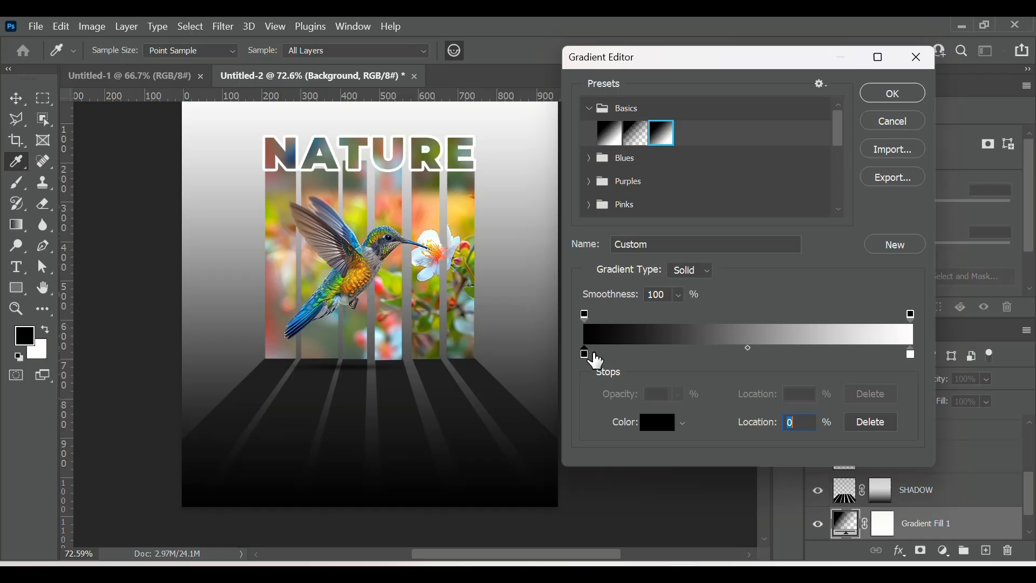
{"action": "left_click", "coordinate": [658, 423]}
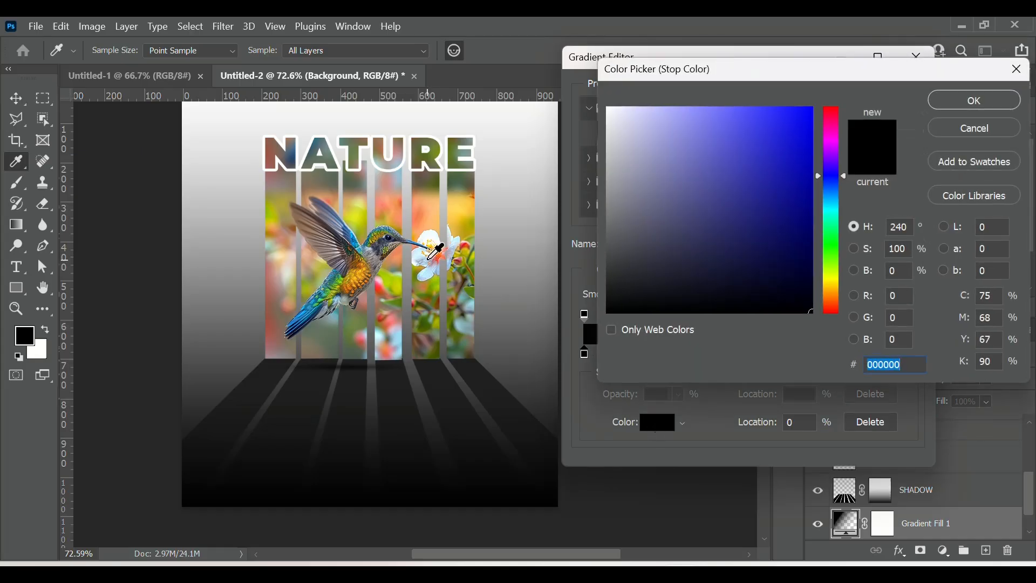
{"action": "left_click", "coordinate": [420, 255]}
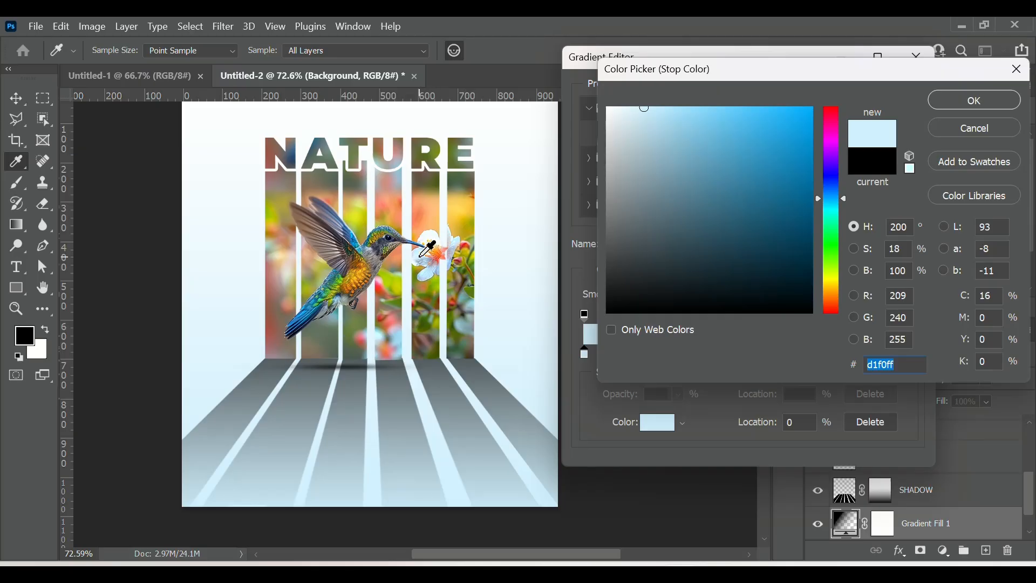
{"action": "left_click", "coordinate": [421, 255]}
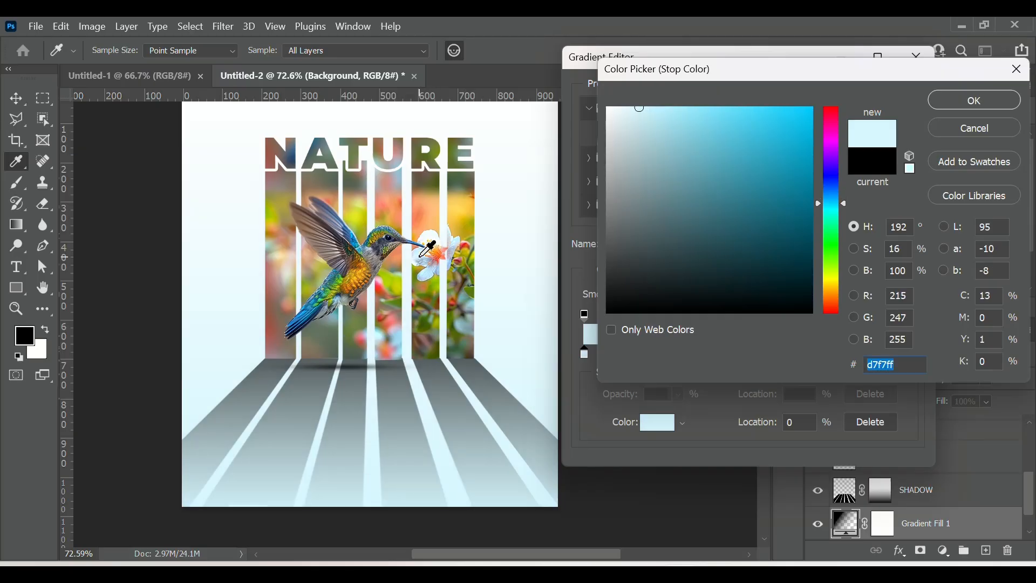
{"action": "left_click", "coordinate": [963, 98]}
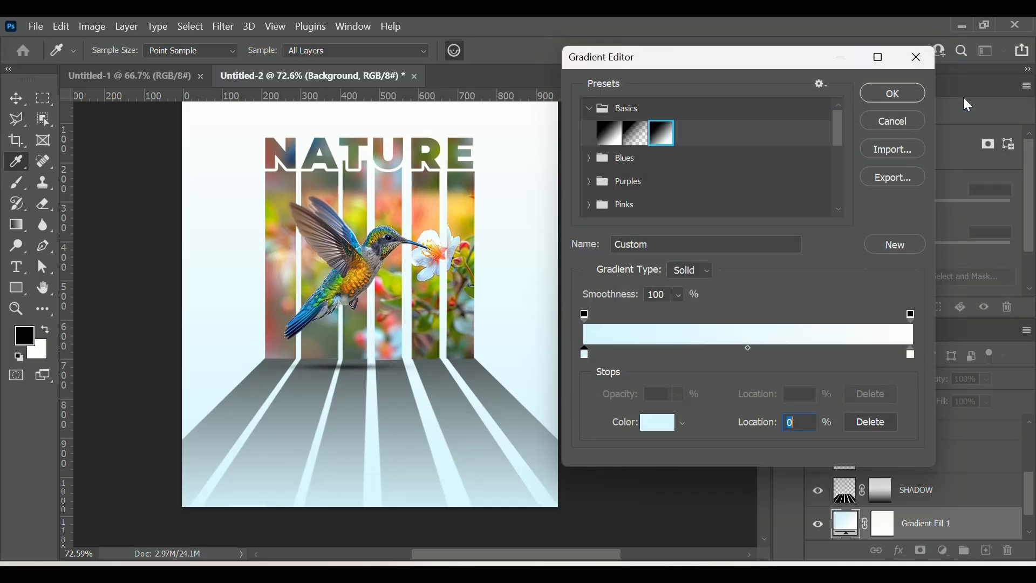
{"action": "left_click", "coordinate": [897, 100]}
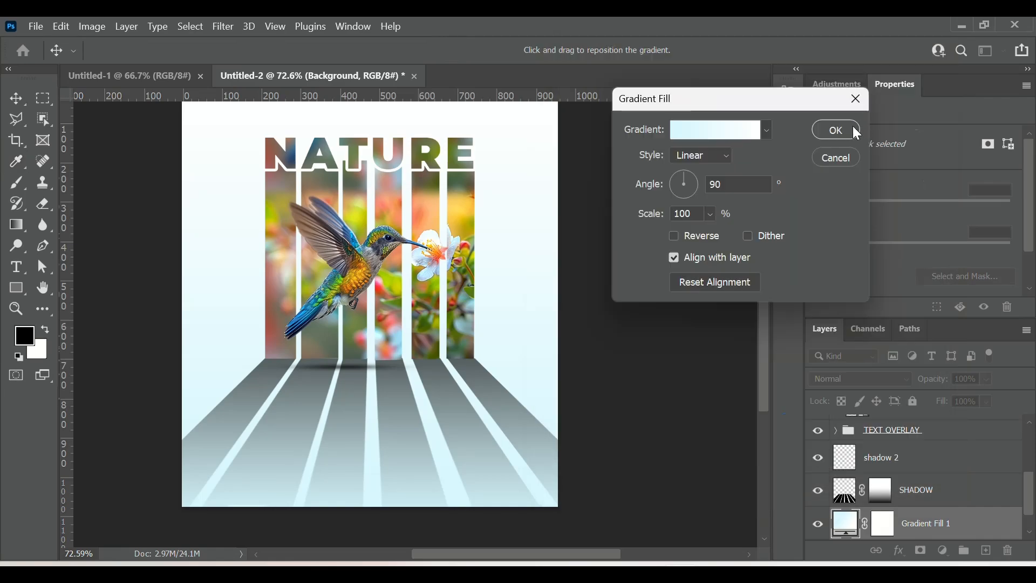
{"action": "left_click", "coordinate": [855, 131]}
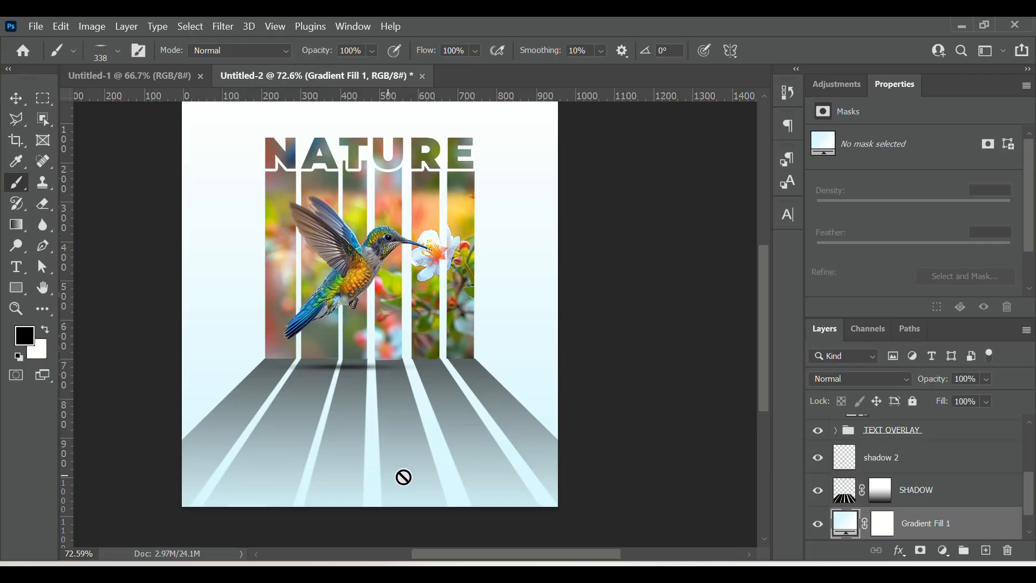
Step: Toggle the Gradient Fill 1 layer's visibility to compare the poster with and without the blue background
{"action": "left_click", "coordinate": [818, 526]}
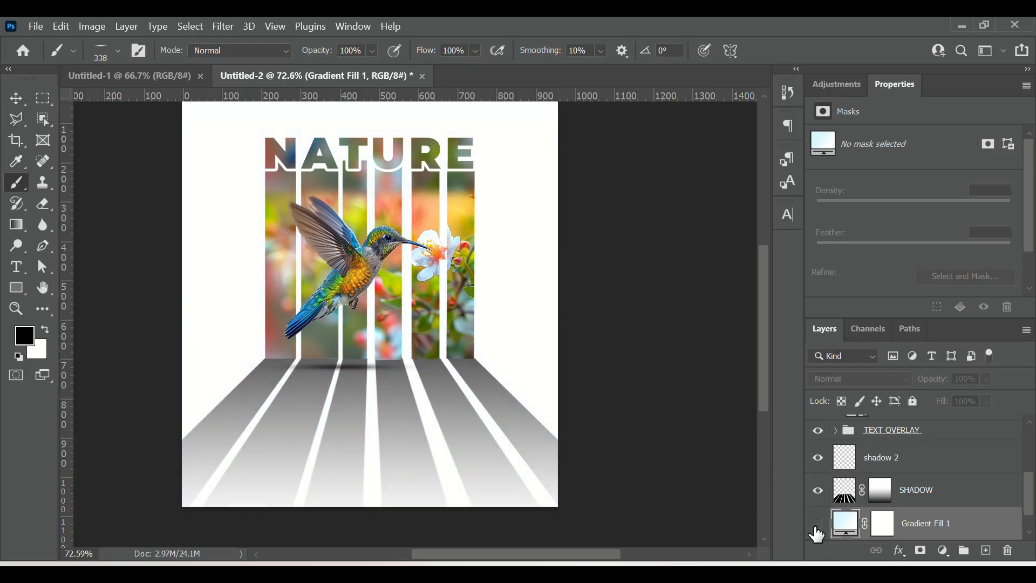
{"action": "left_click", "coordinate": [818, 526]}
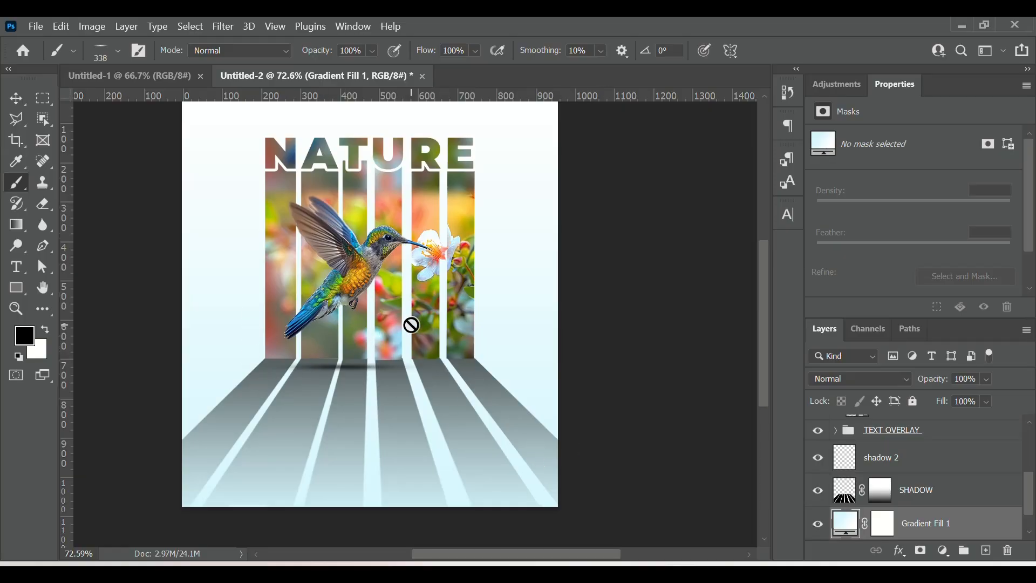
{"action": "scroll", "coordinate": [411, 325], "scroll_direction": "up", "scroll_amount": 1}
{"action": "scroll", "coordinate": [411, 325], "scroll_direction": "down", "scroll_amount": 1}
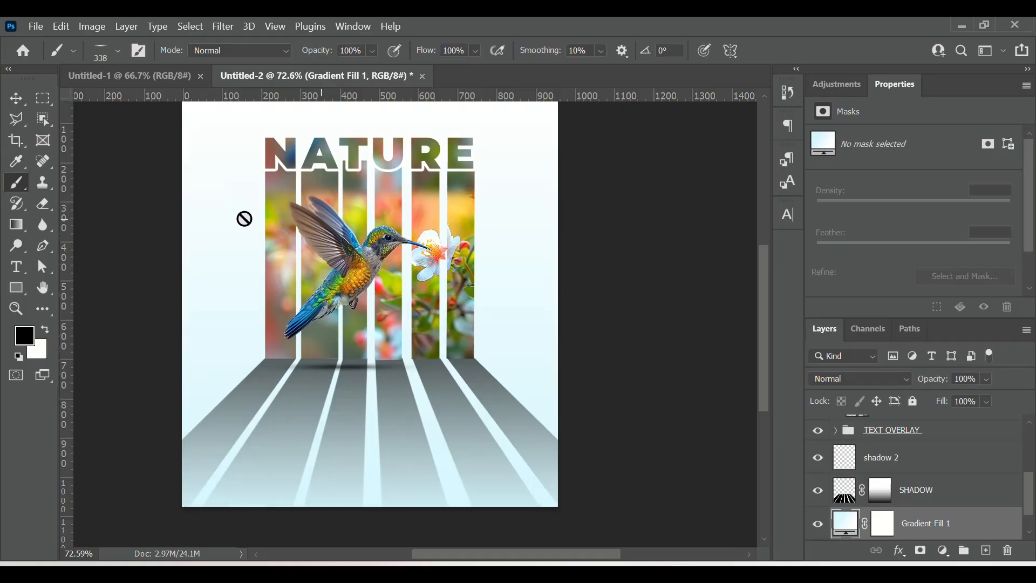
{"action": "left_click", "coordinate": [33, 25]}
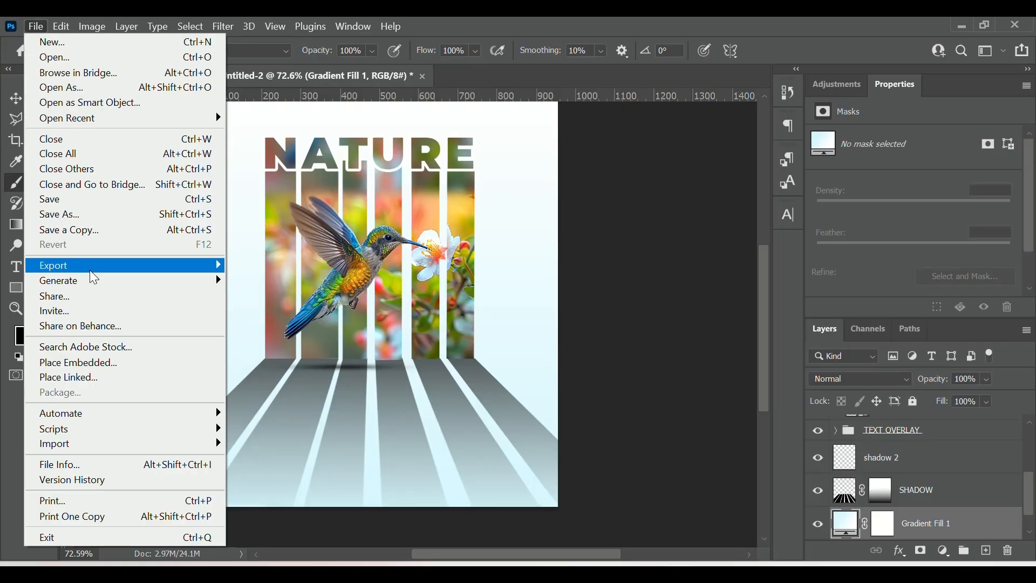
{"action": "mouse_move", "coordinate": [119, 271]}
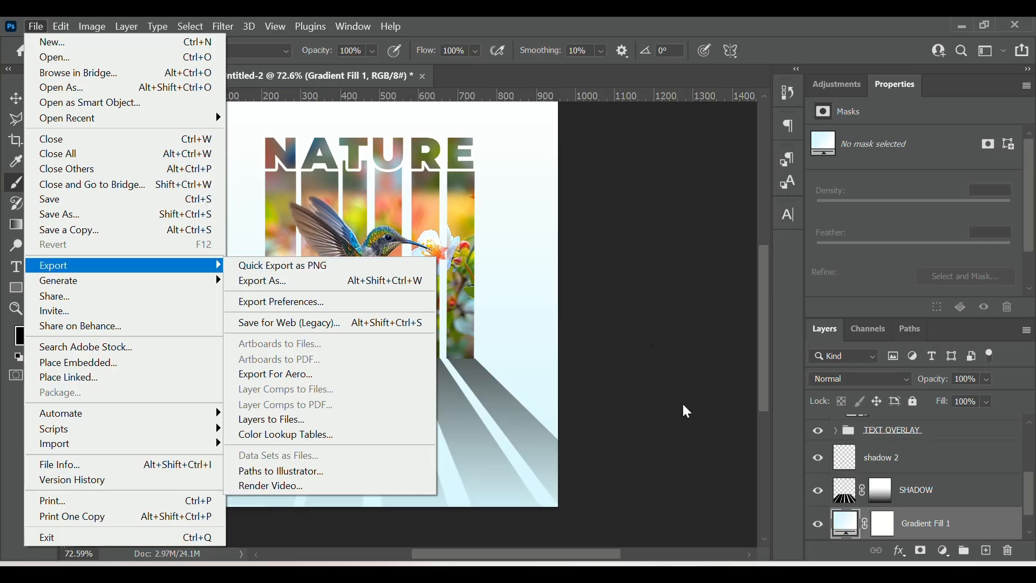
{"action": "left_click", "coordinate": [682, 335]}
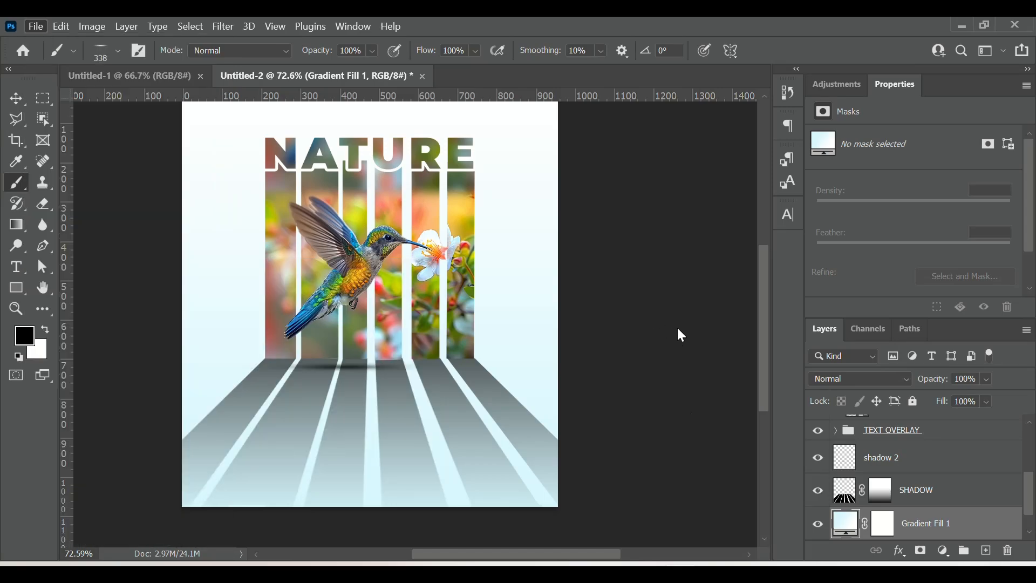